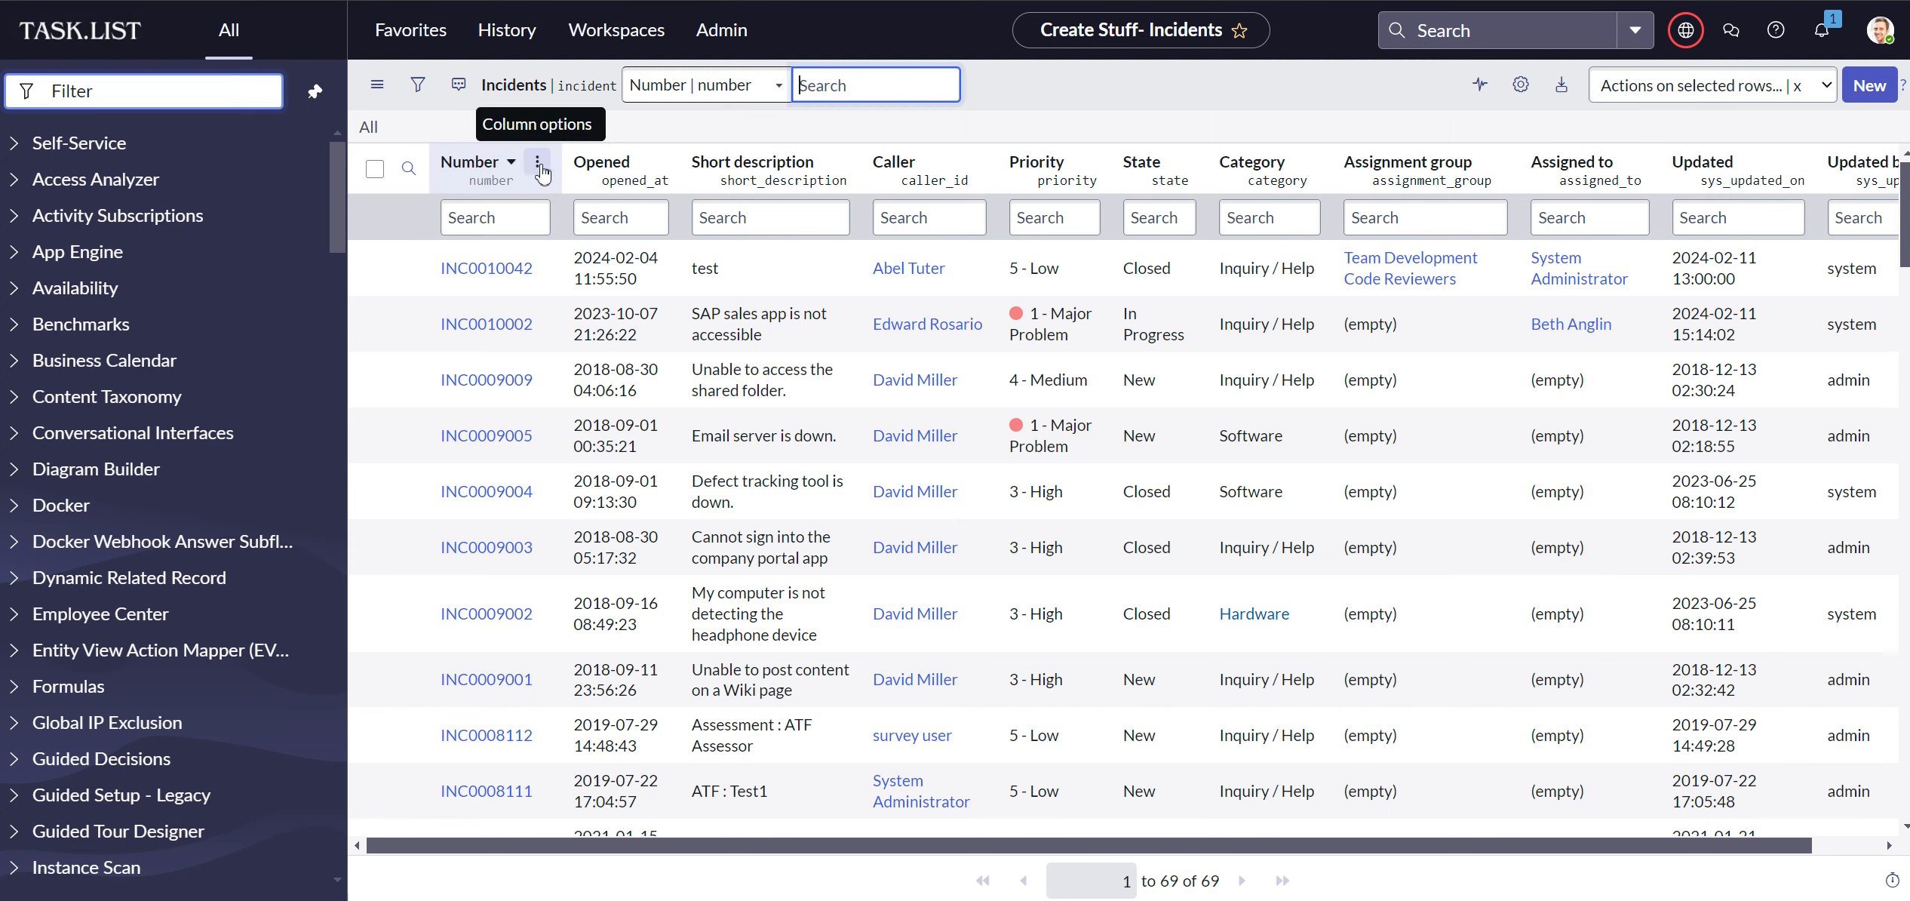
- Generate a bar chart from the Number column of the incident list and look over the resulting report
left_click(538, 168)
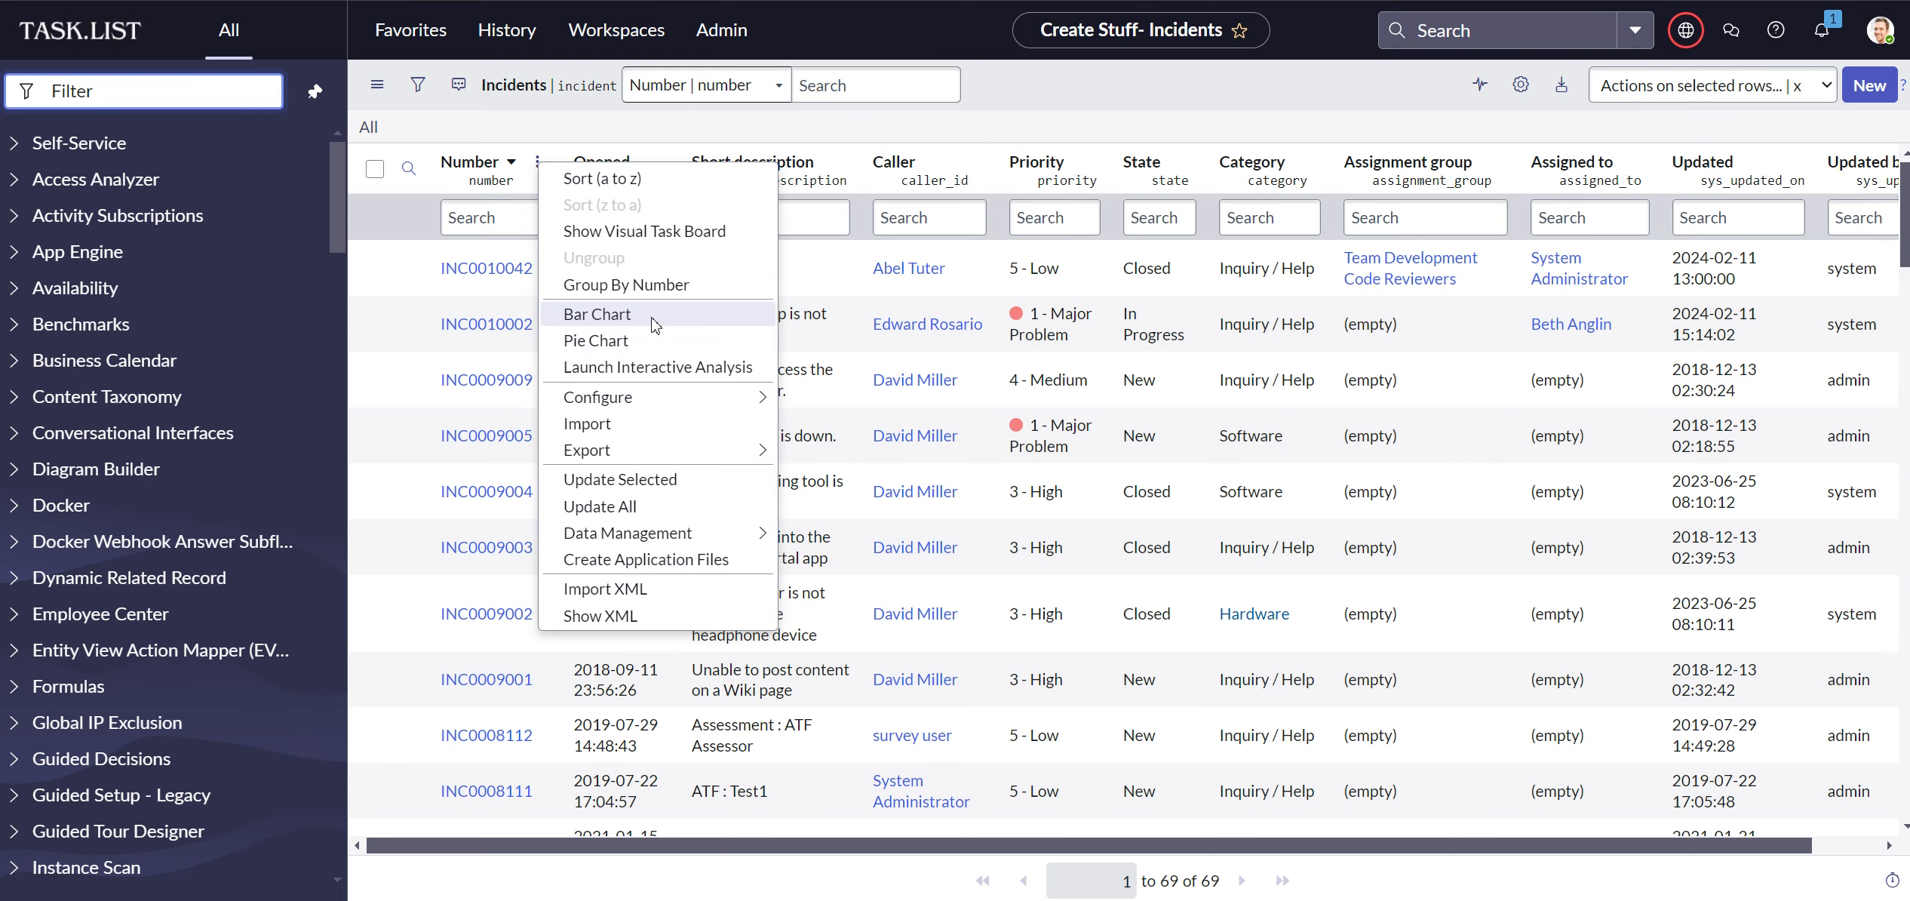
left_click(653, 325)
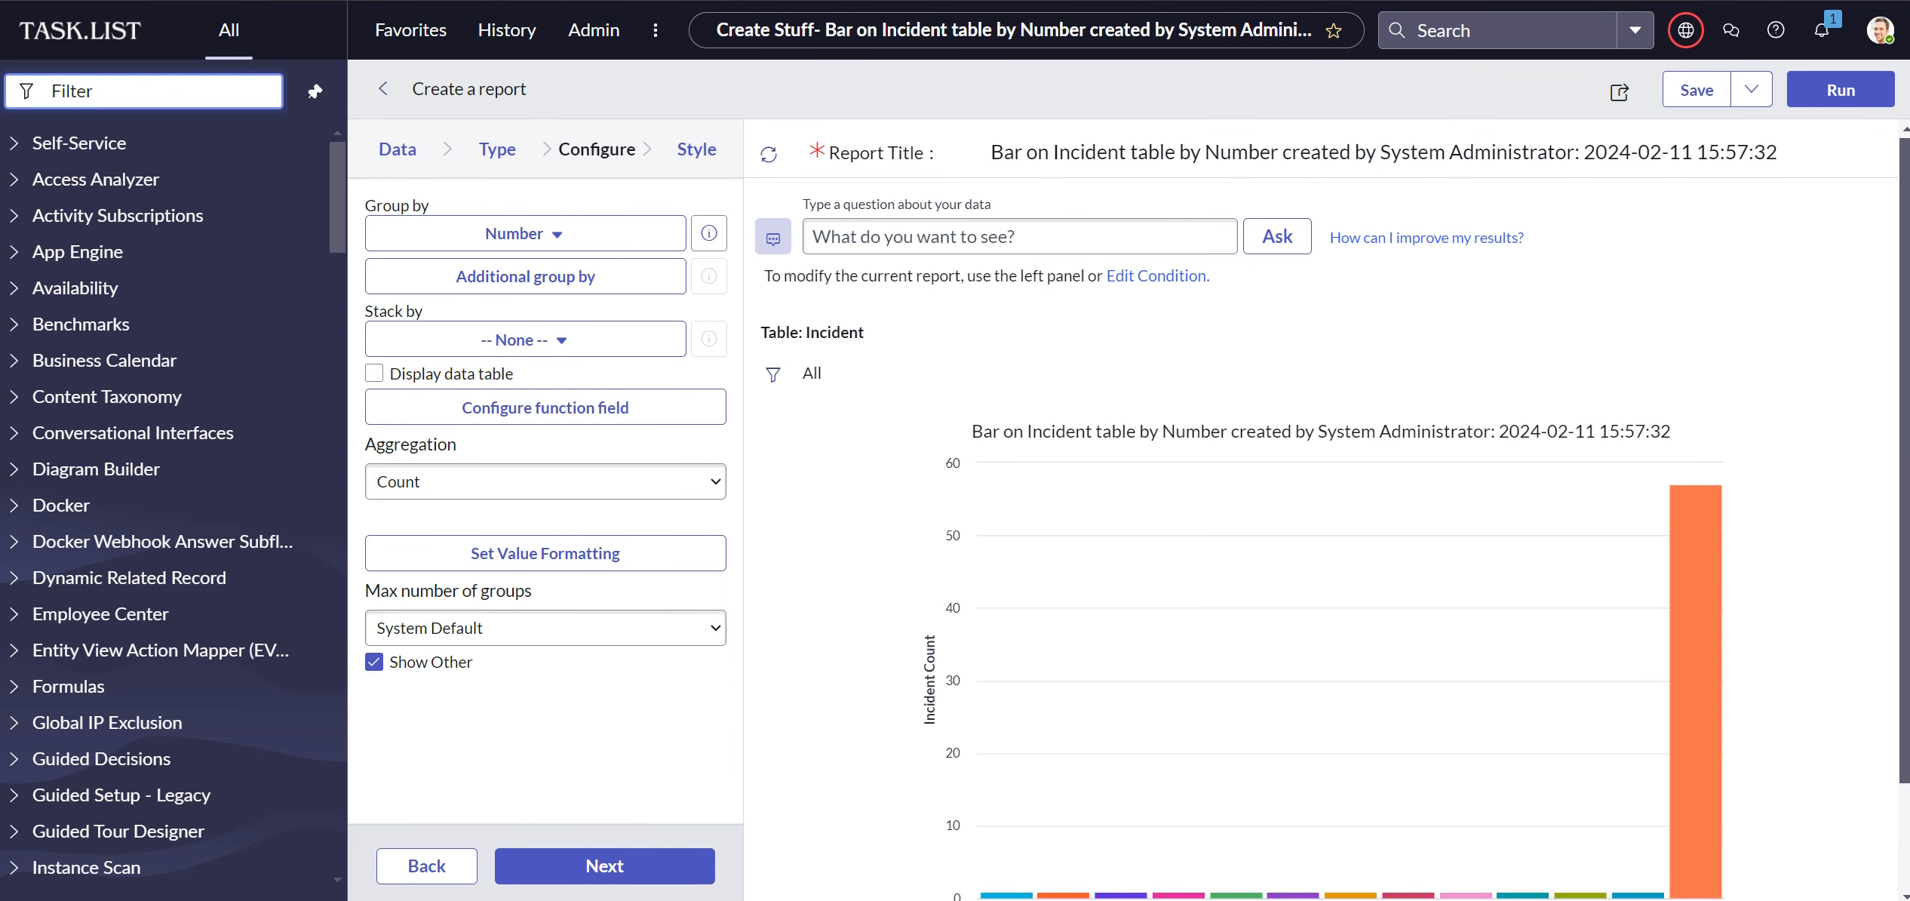
scroll(860, 377, "down", 2)
scroll(873, 377, "up", 2)
- Return to the home page, find the Self-Service Dashboards overview with "dashboard", and open the Support Desk Incidents dashboard
left_click(53, 26)
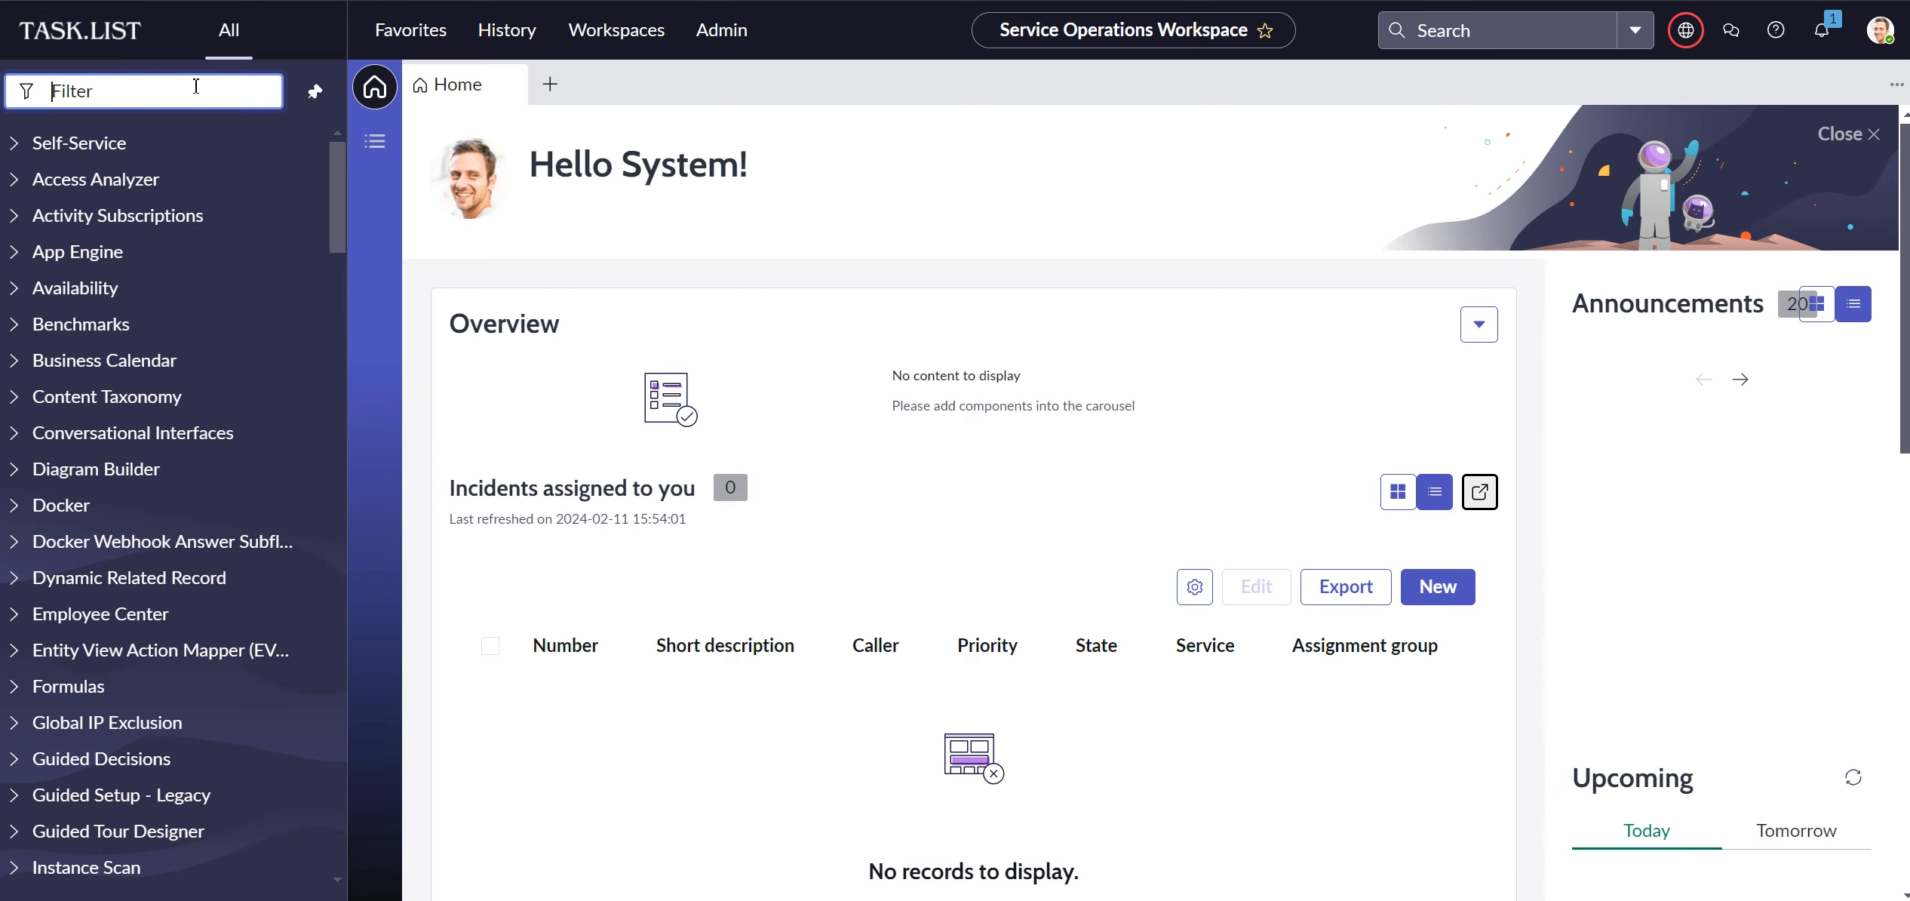
type("das")
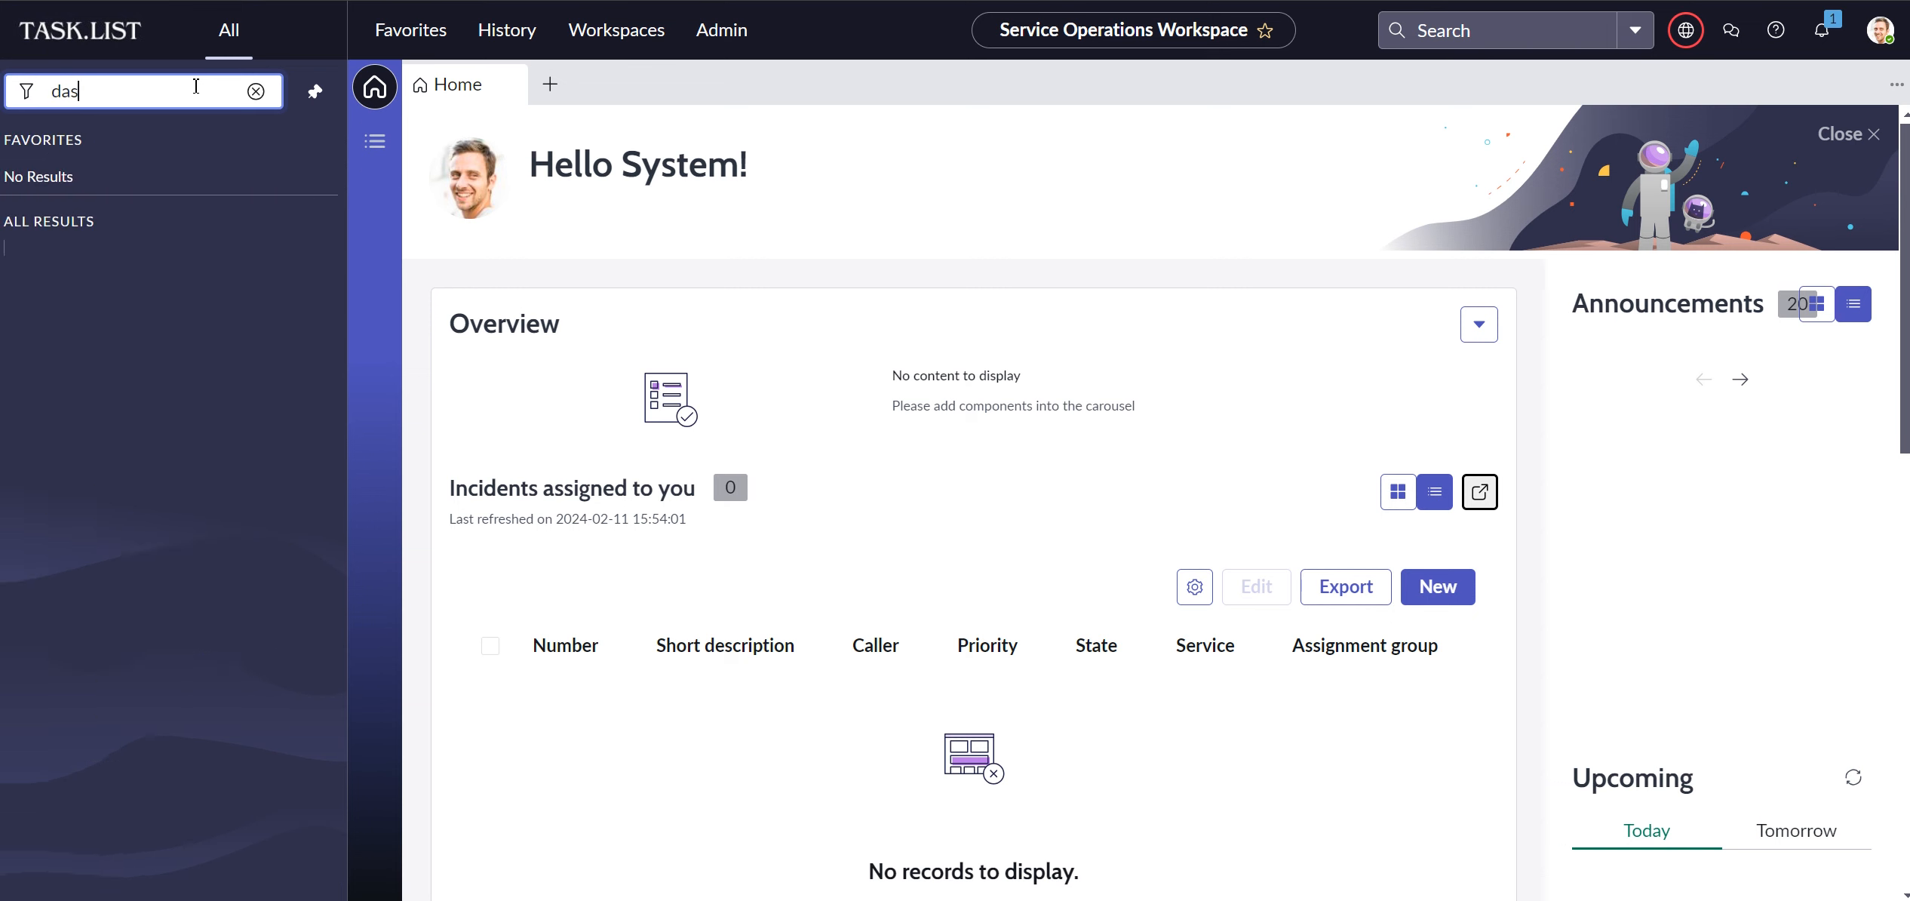
type("hboard")
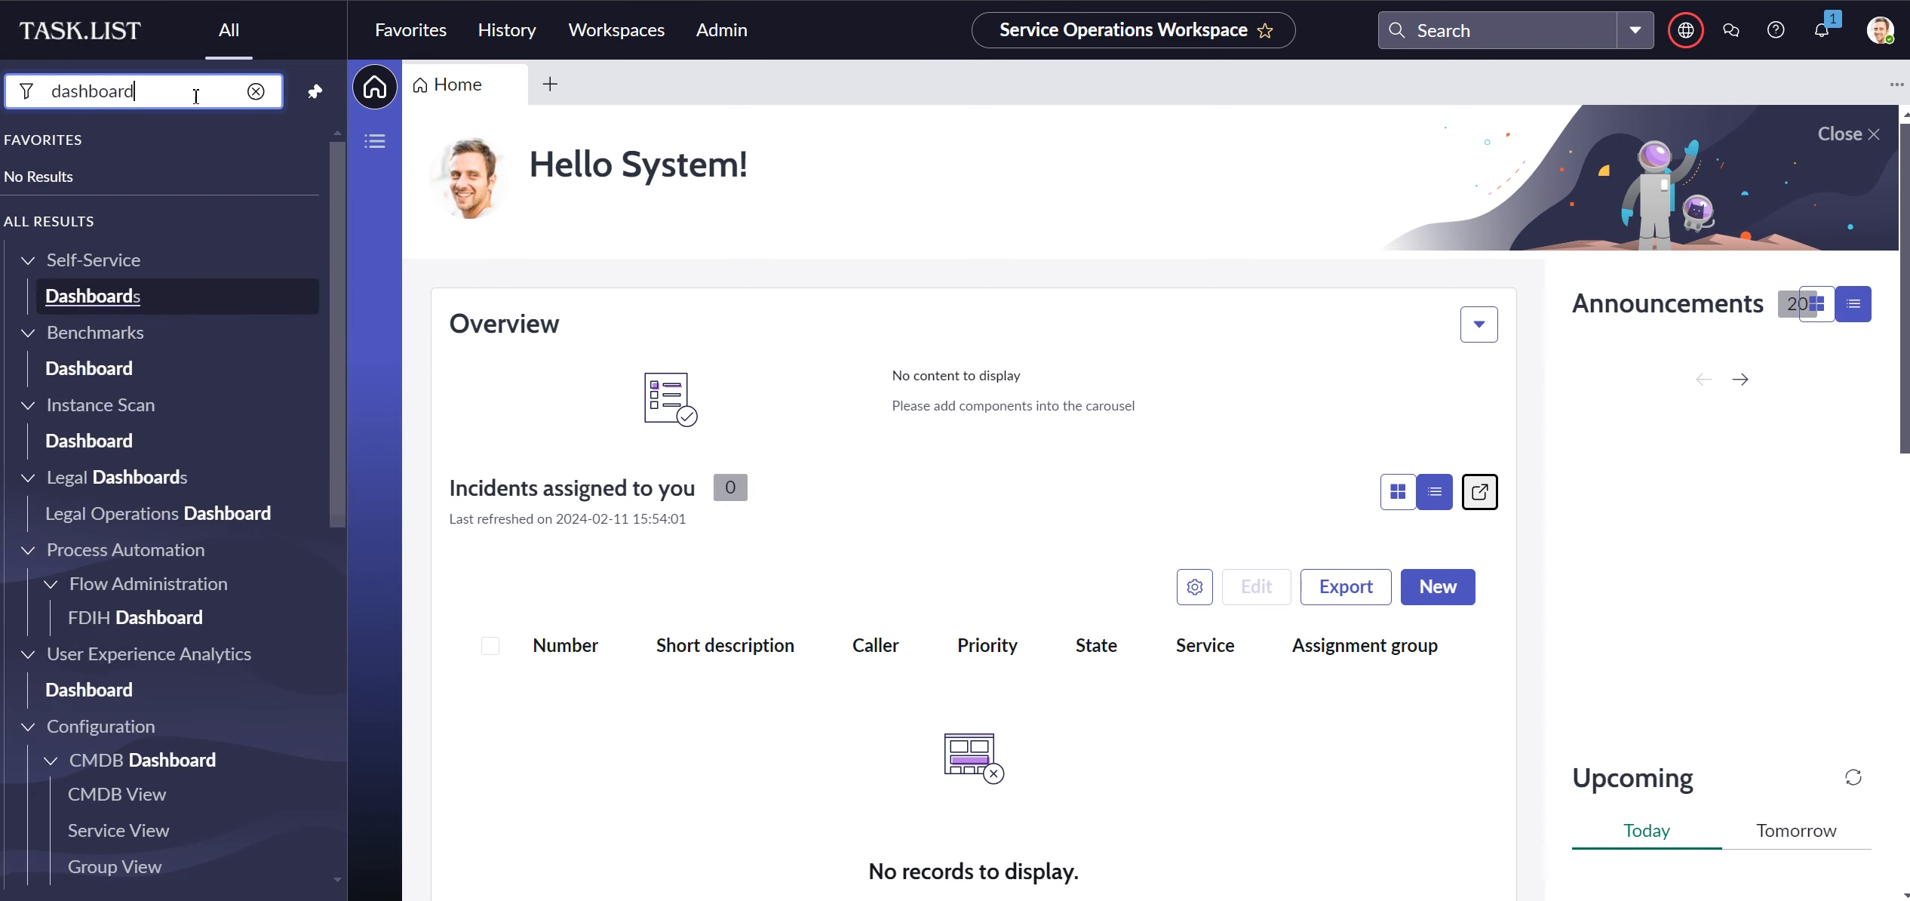
left_click(113, 306)
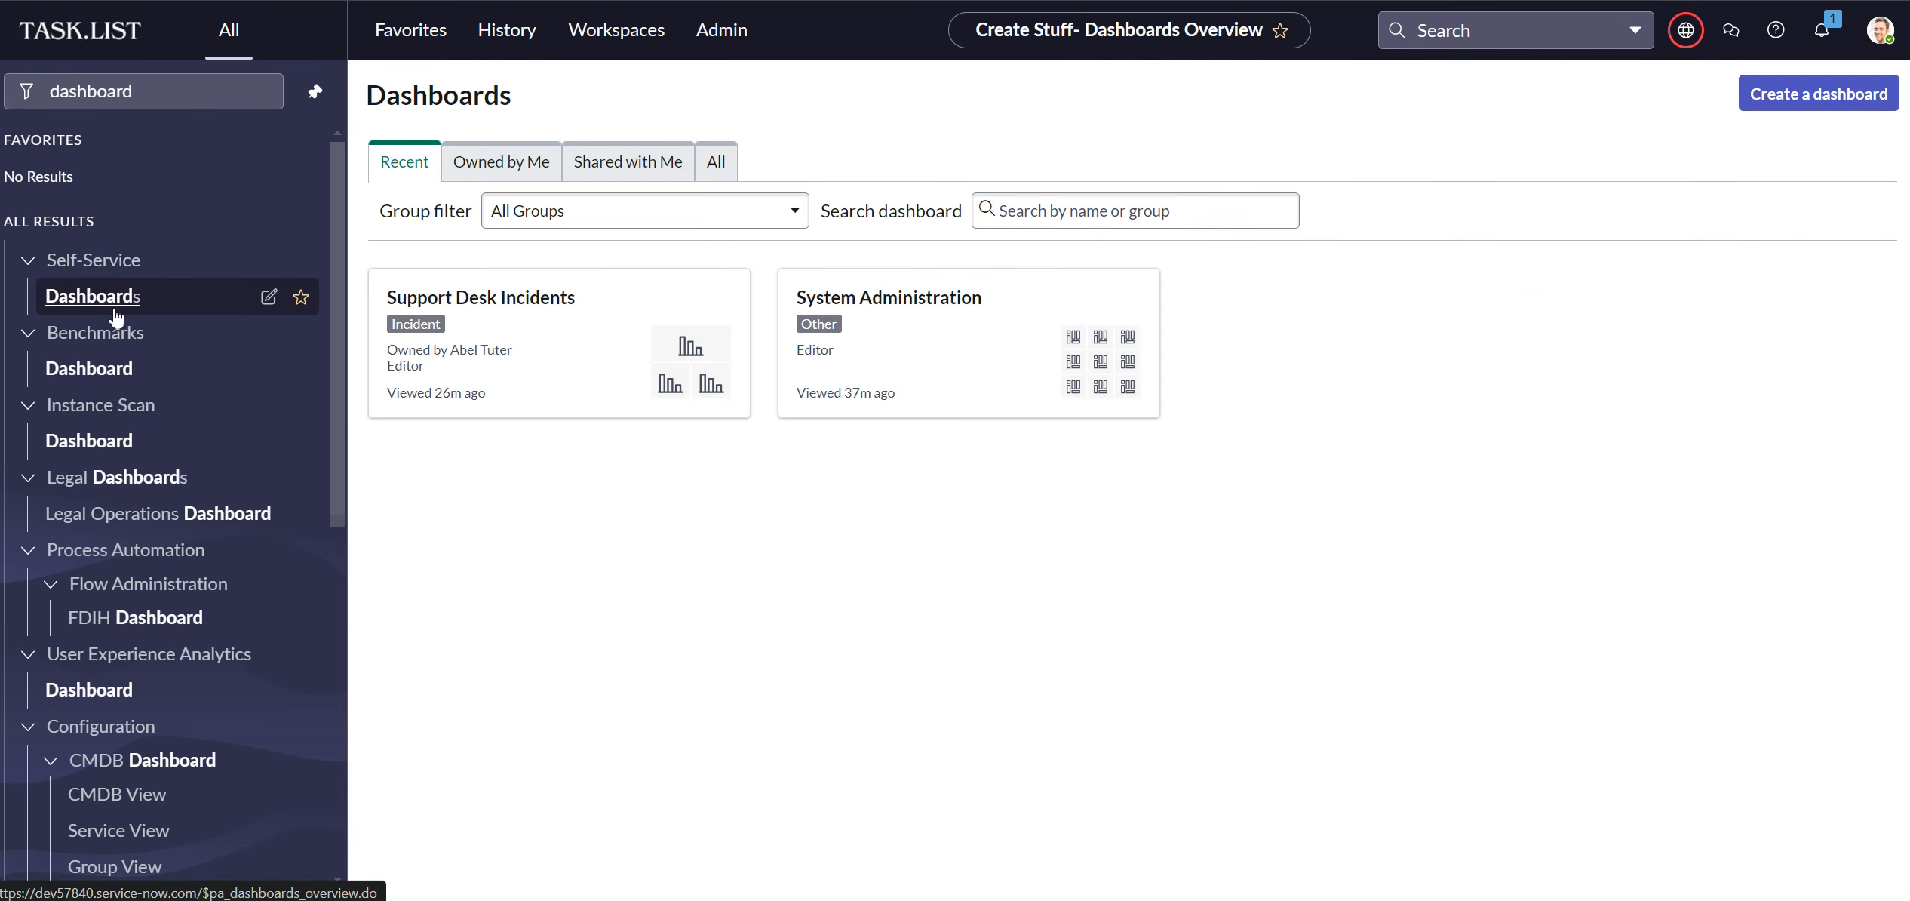
left_click(567, 373)
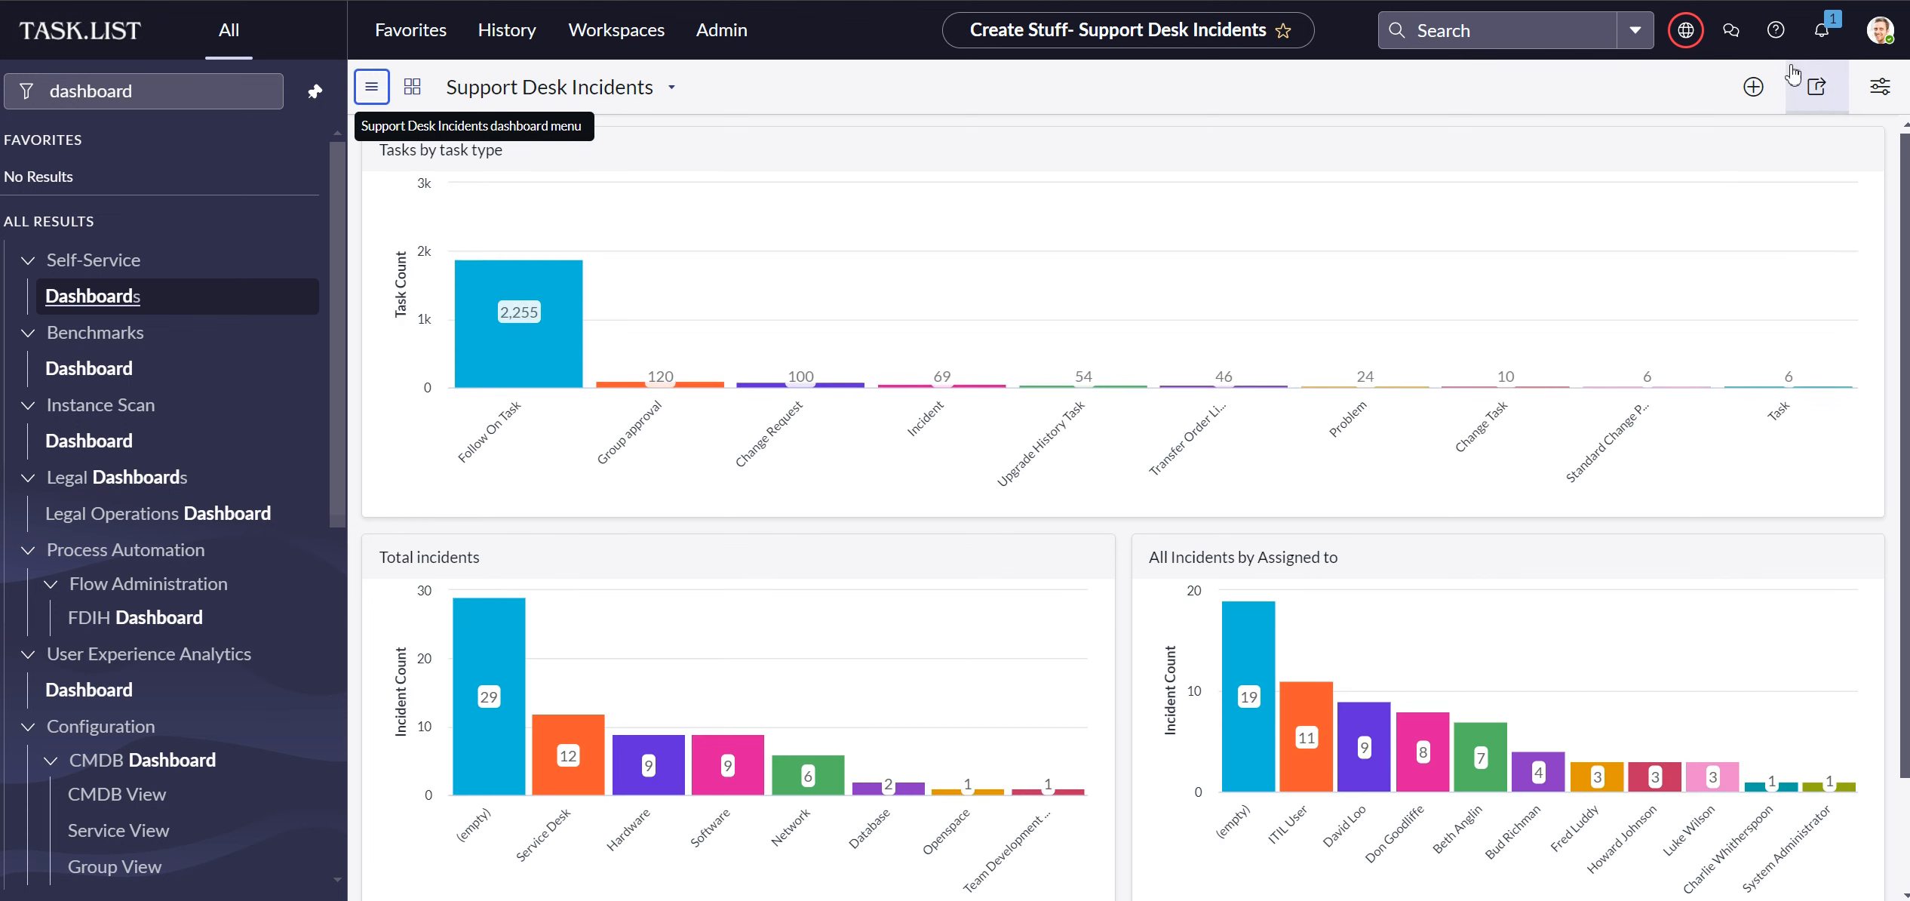
- Add a #New Report widget from the Reports category to the Support Desk Incidents dashboard and open its configuration
left_click(1748, 95)
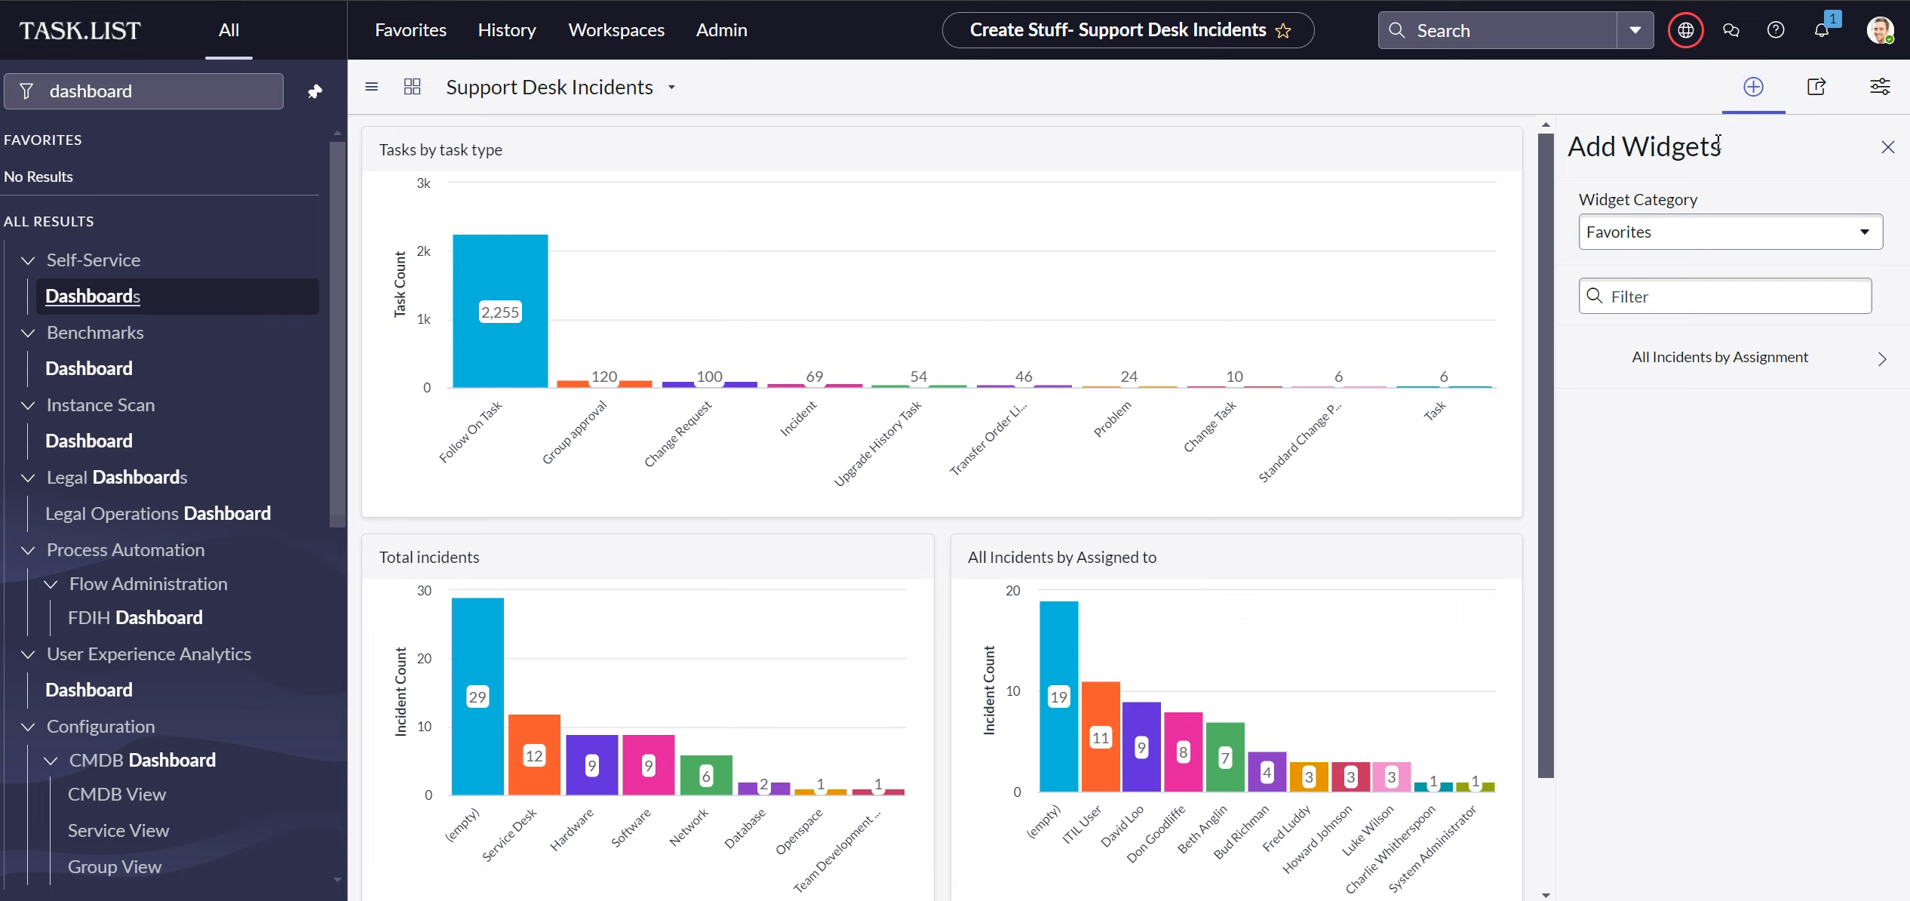
left_click(1734, 239)
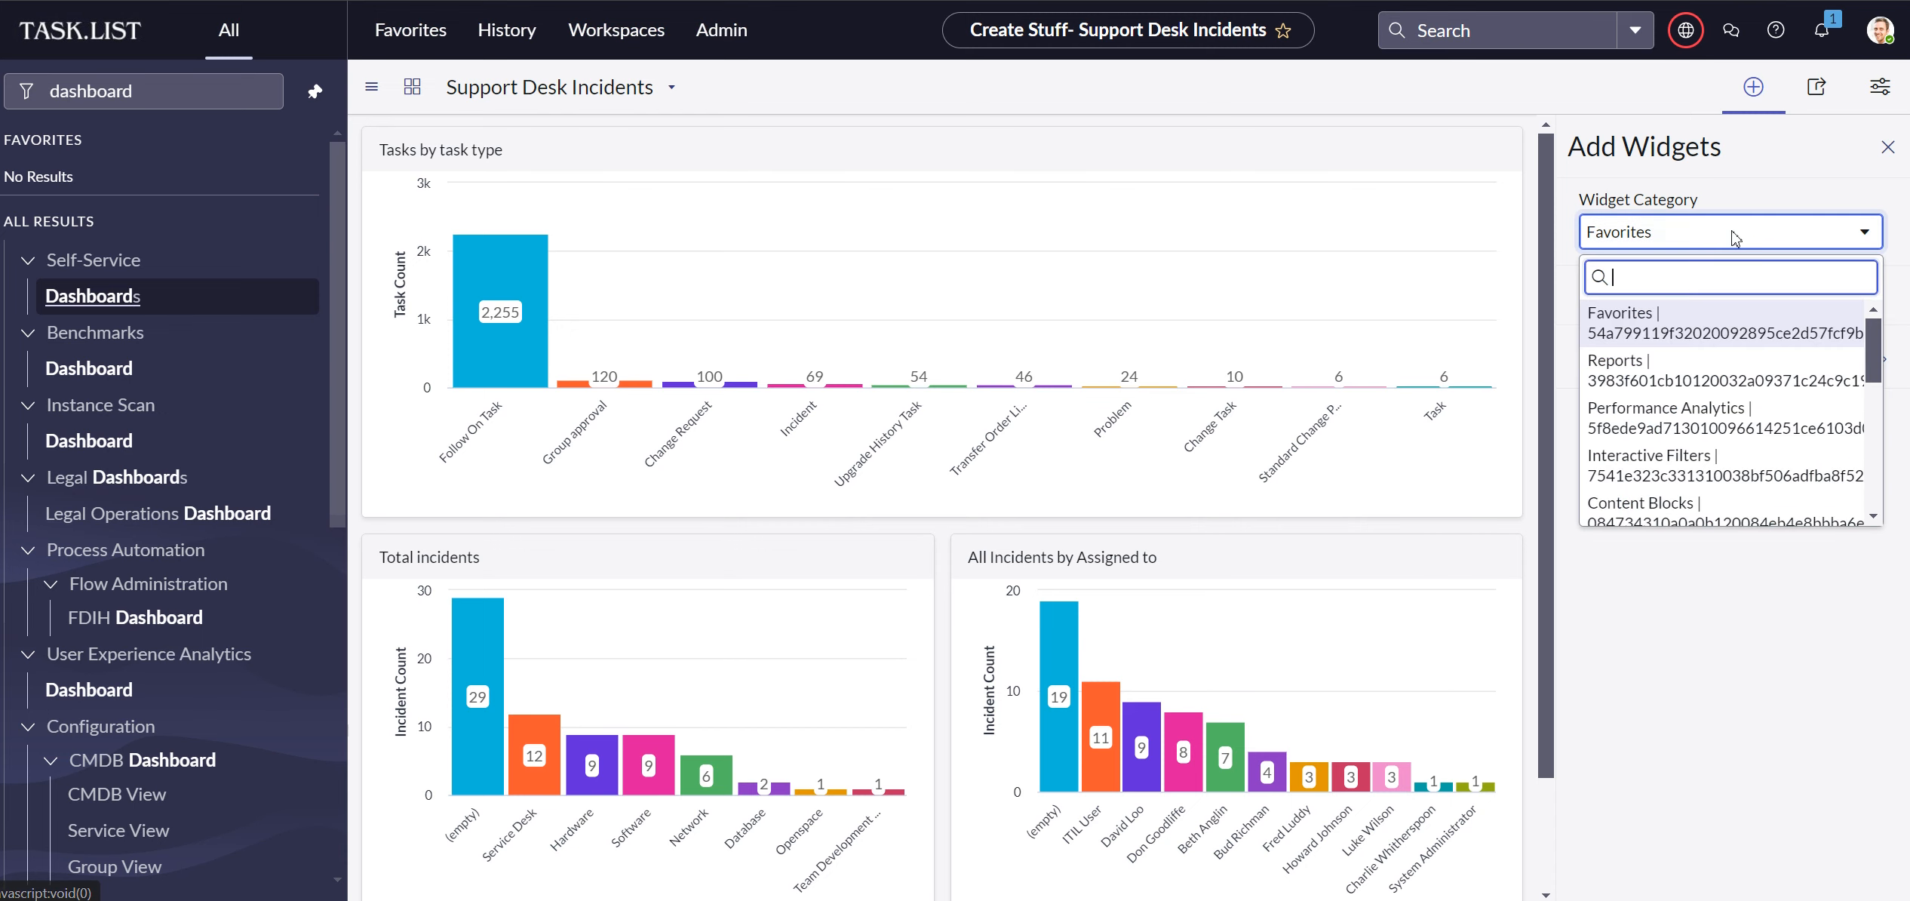
left_click(1682, 370)
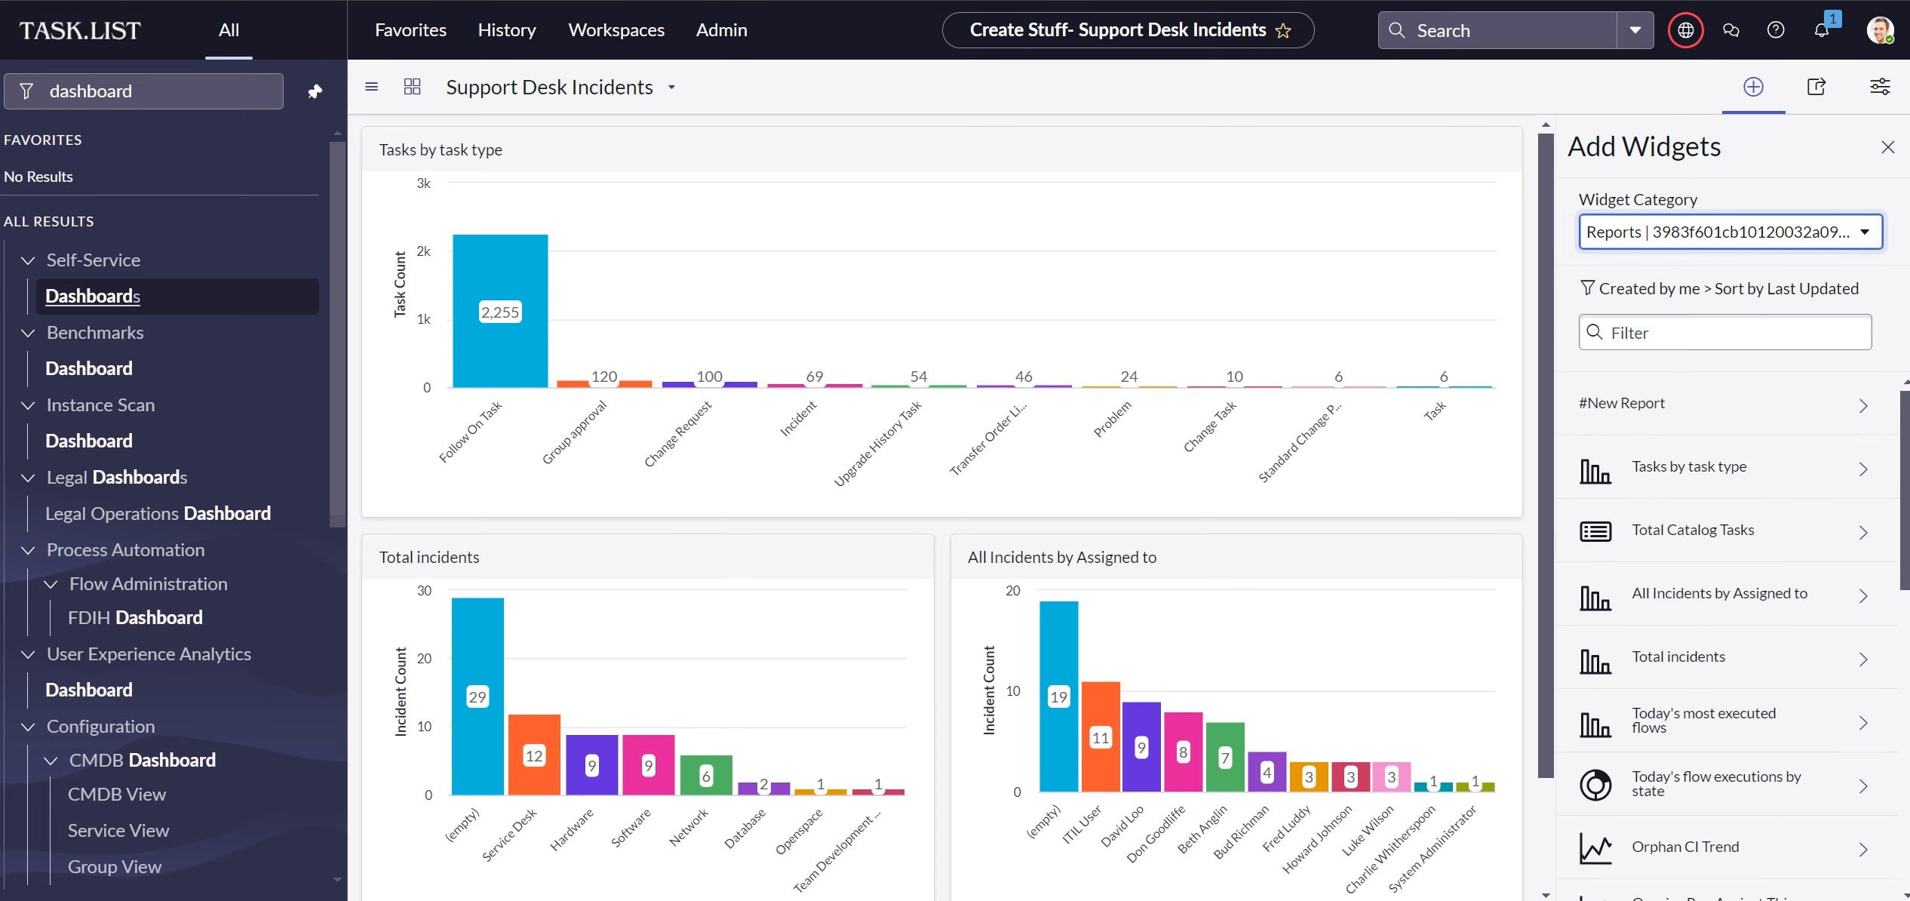
left_click_drag(1908, 438, 1868, 725)
scroll(1836, 494, "up", 10)
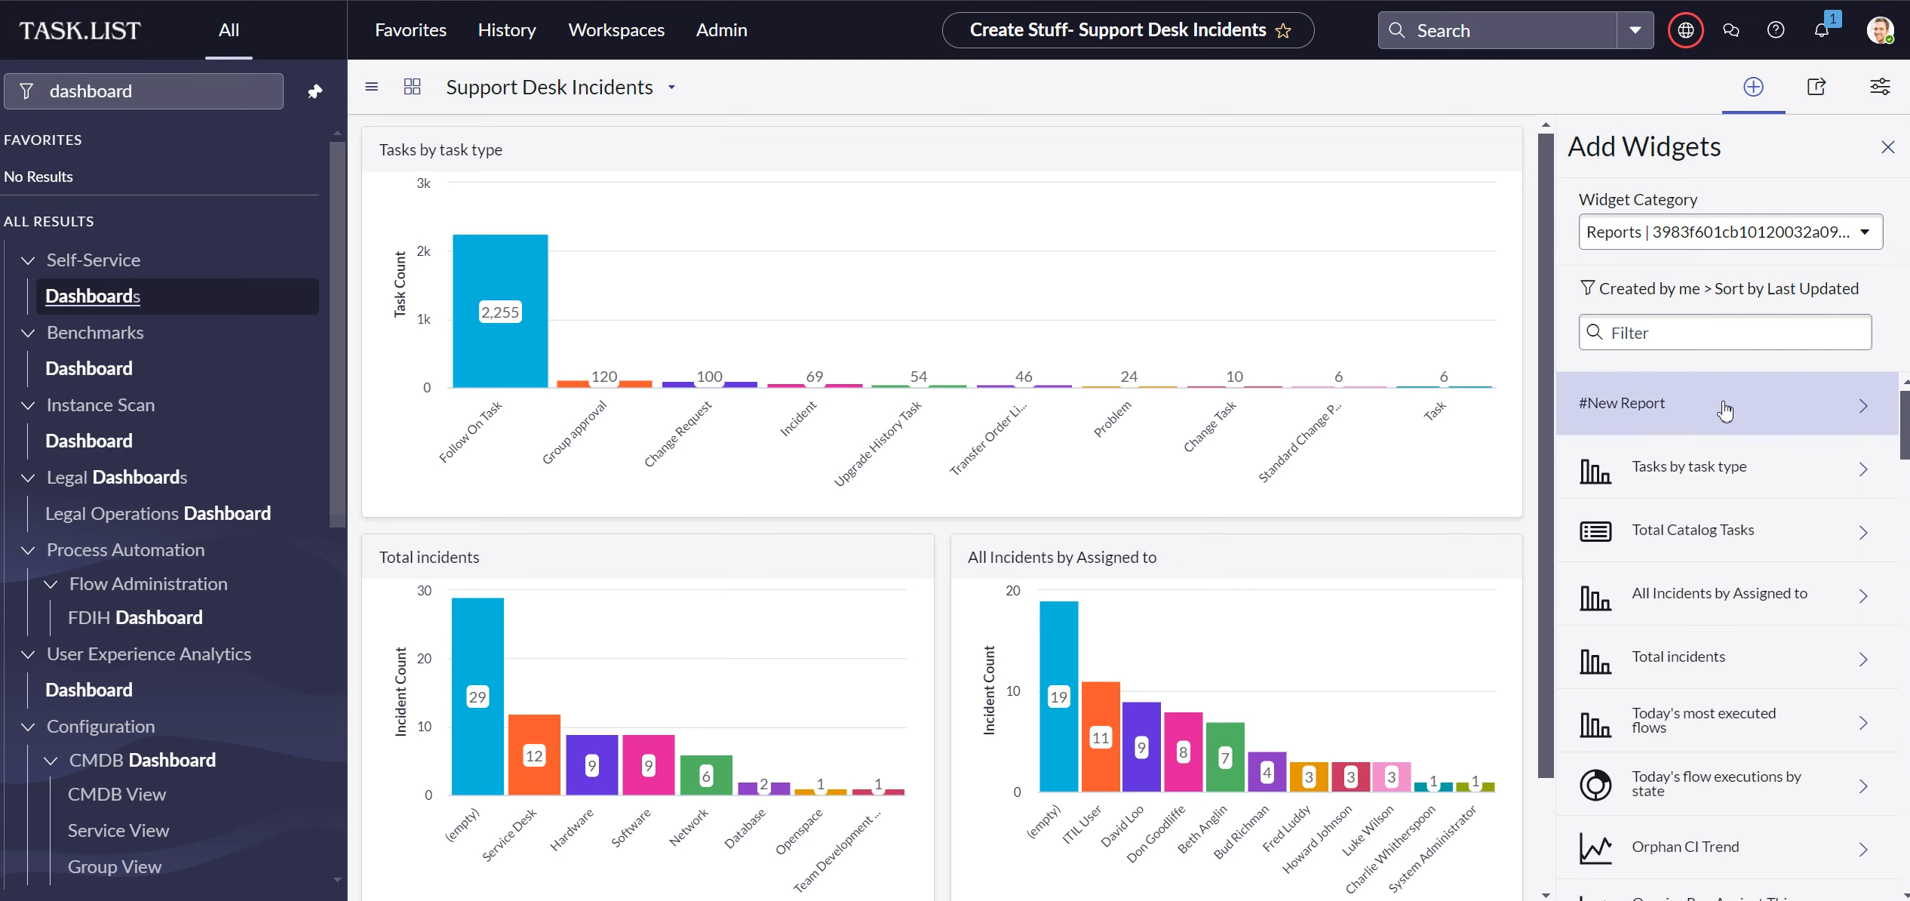
left_click(1726, 411)
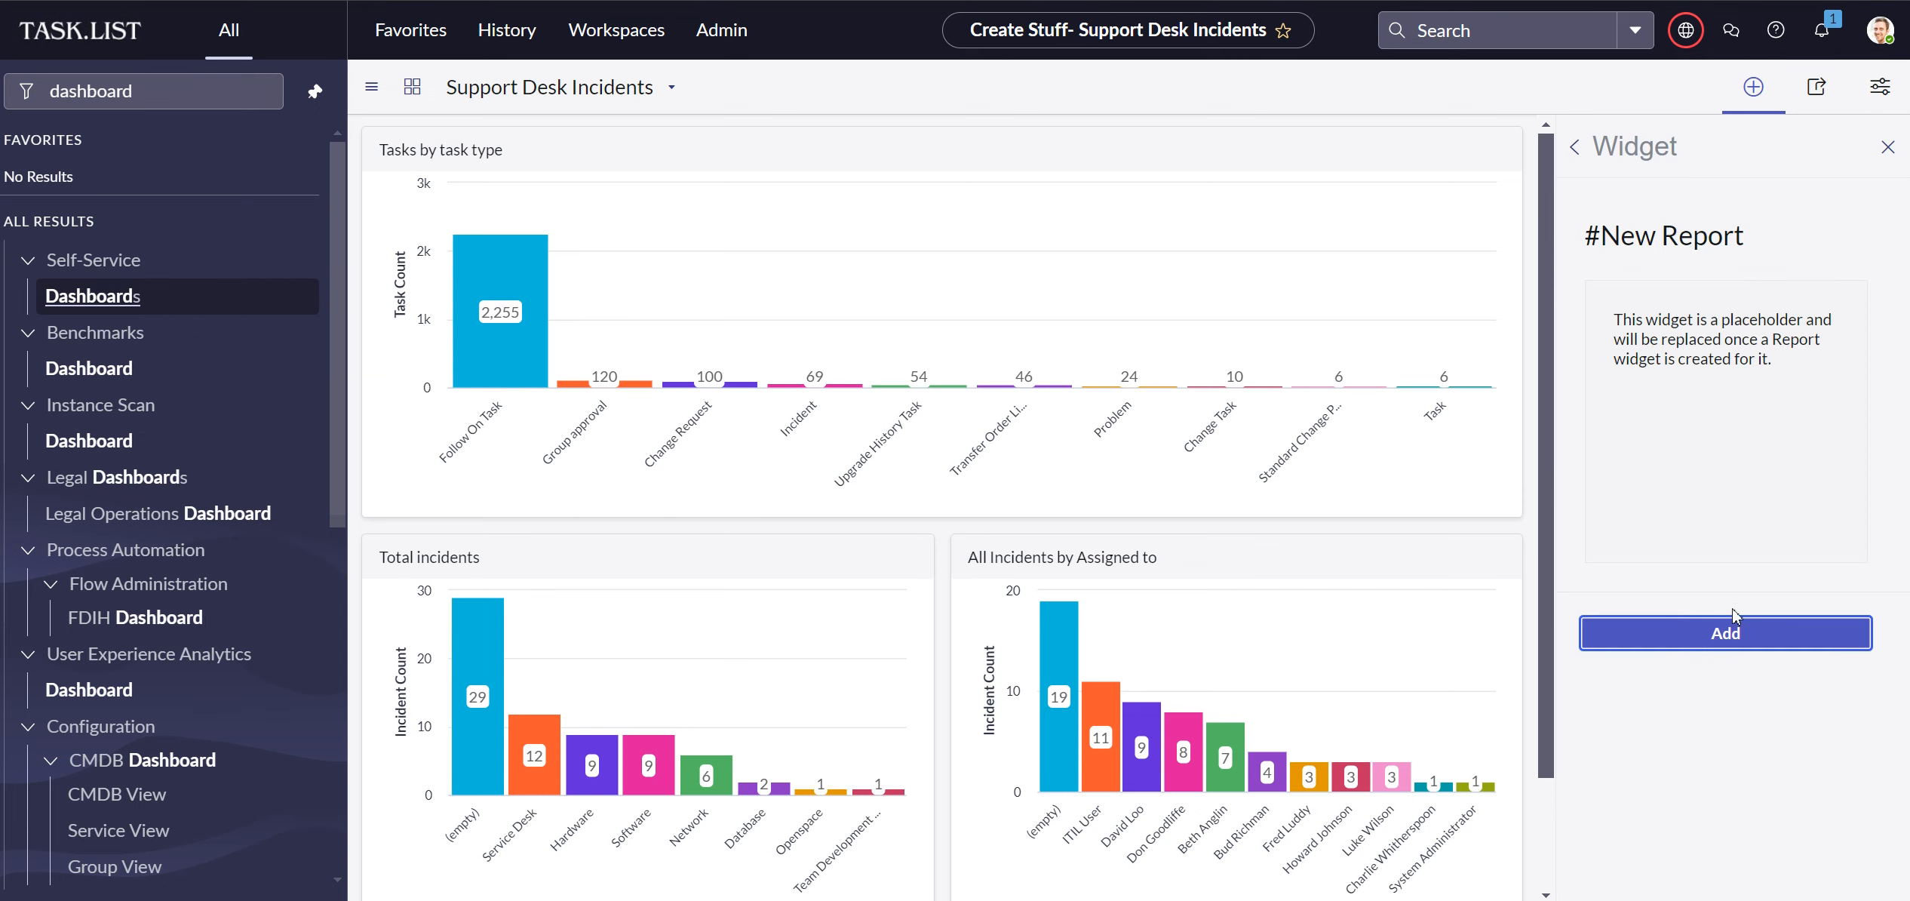
left_click(1733, 637)
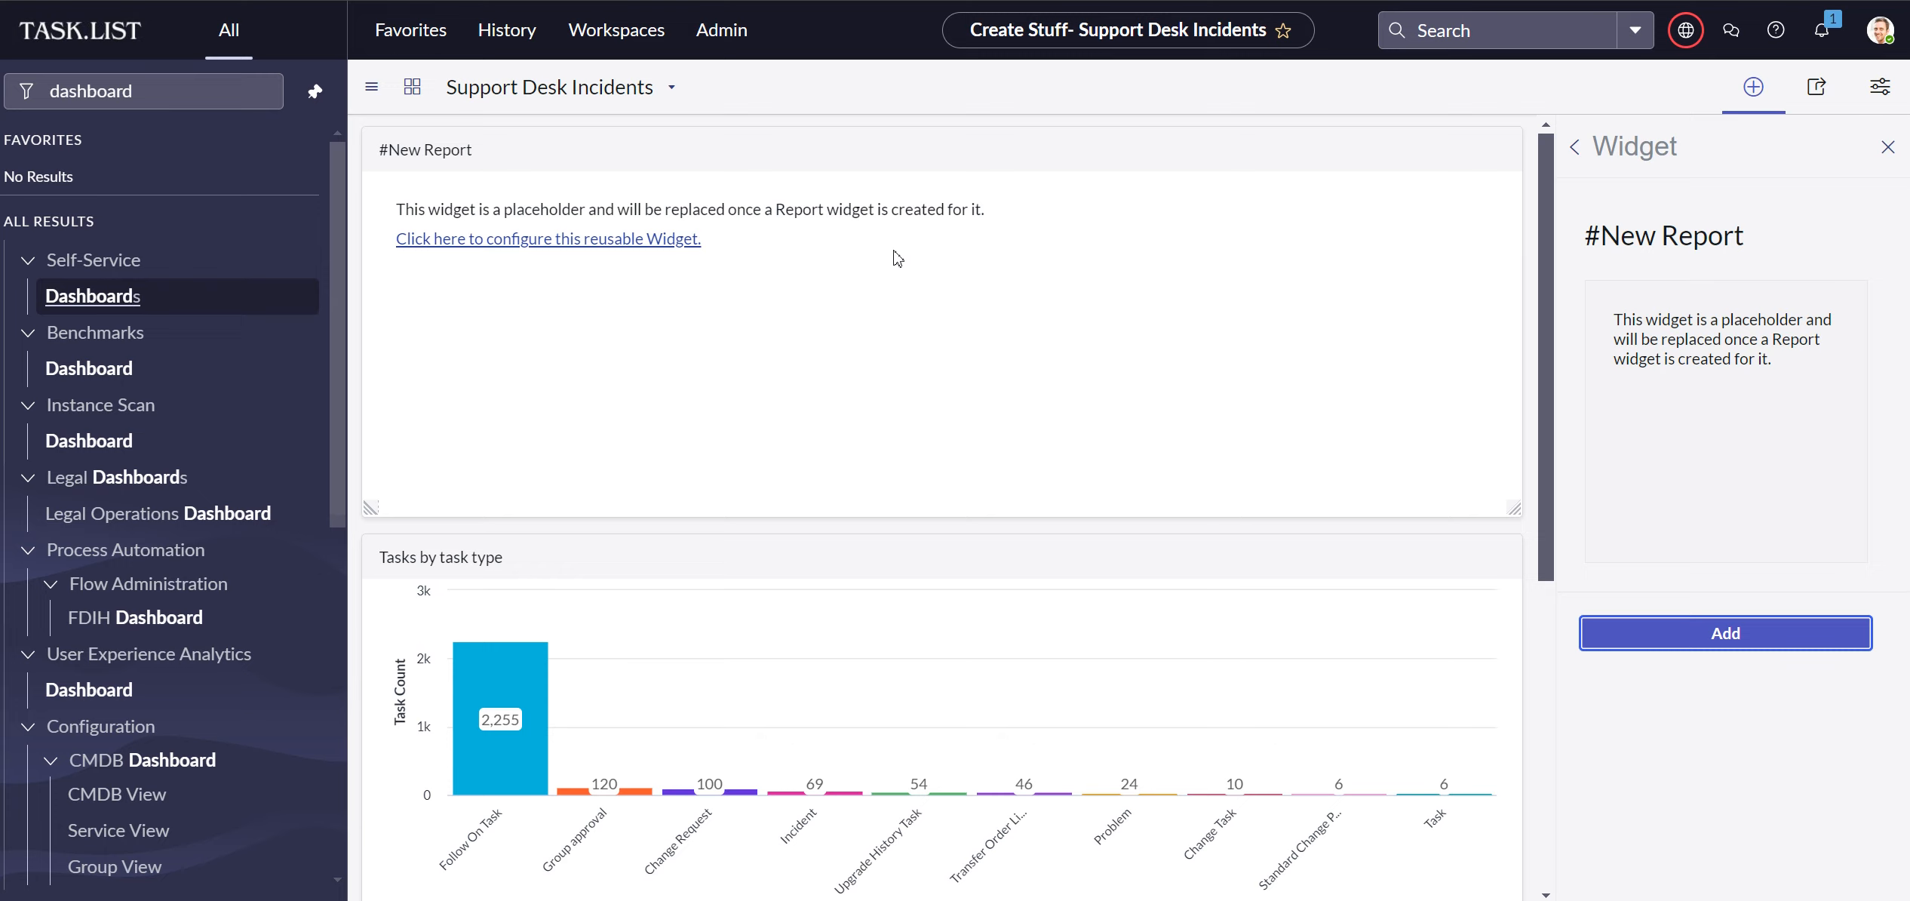
left_click(592, 239)
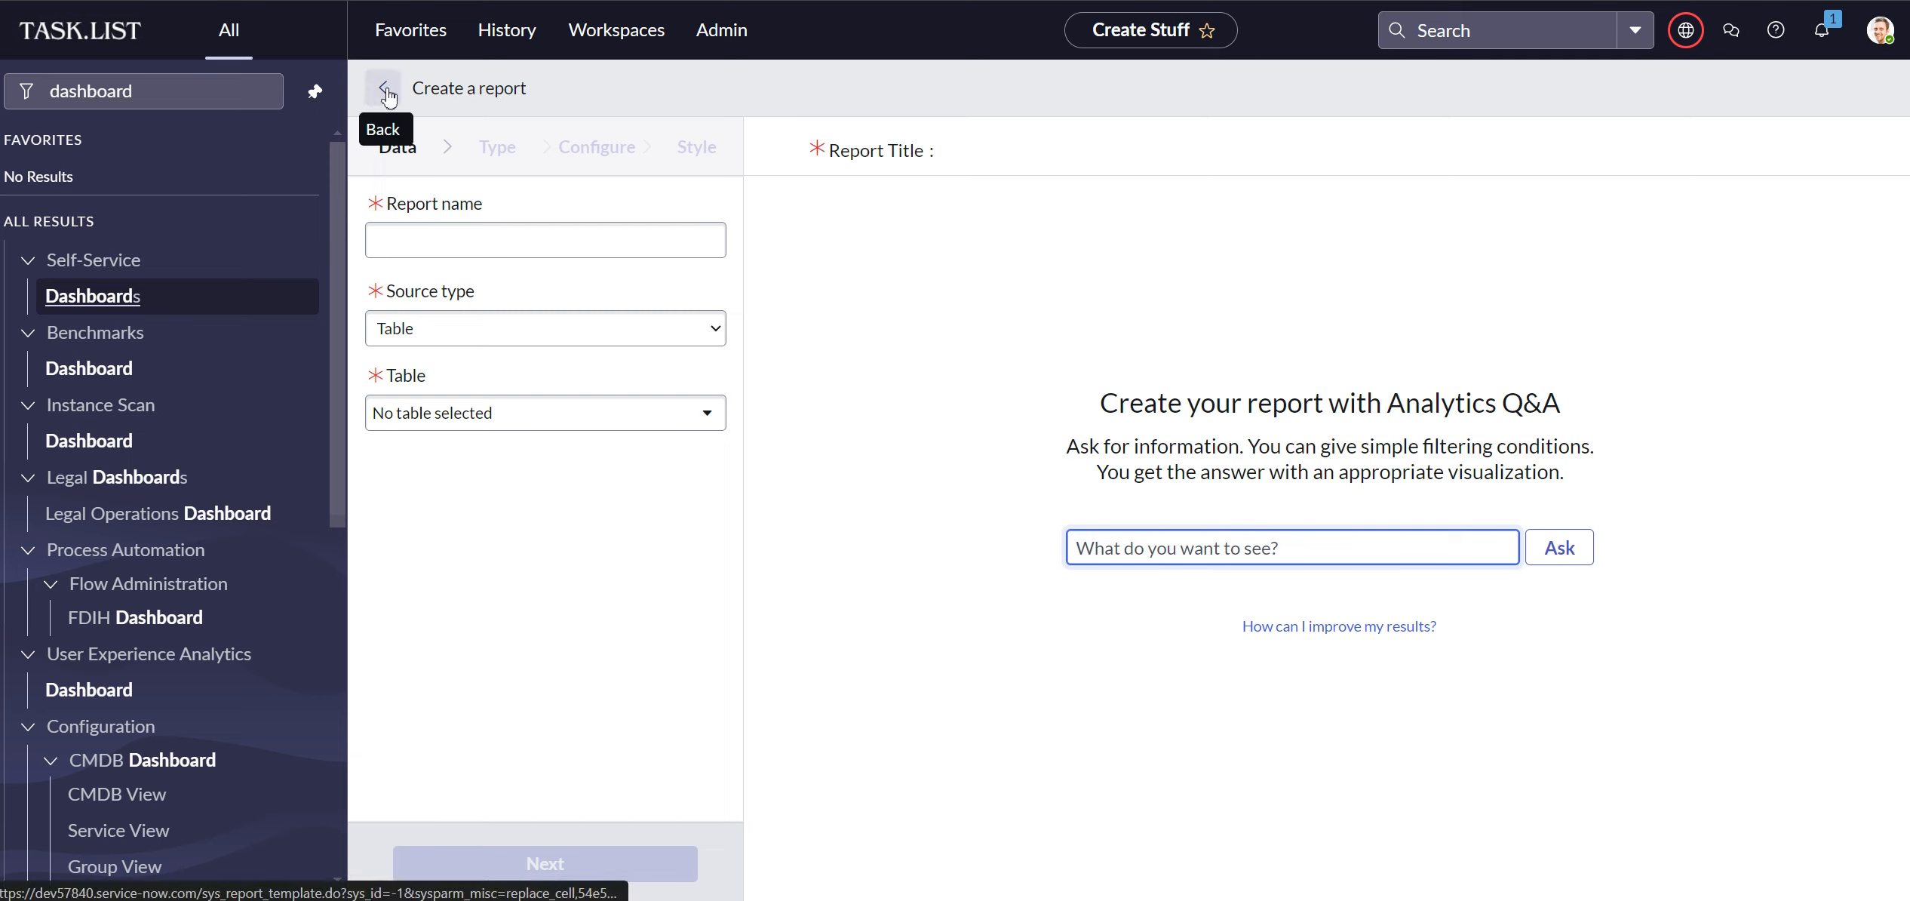
- Filter the application navigator for "reports" and start creating a new report from the Reports module
left_click(258, 91)
left_click(257, 90)
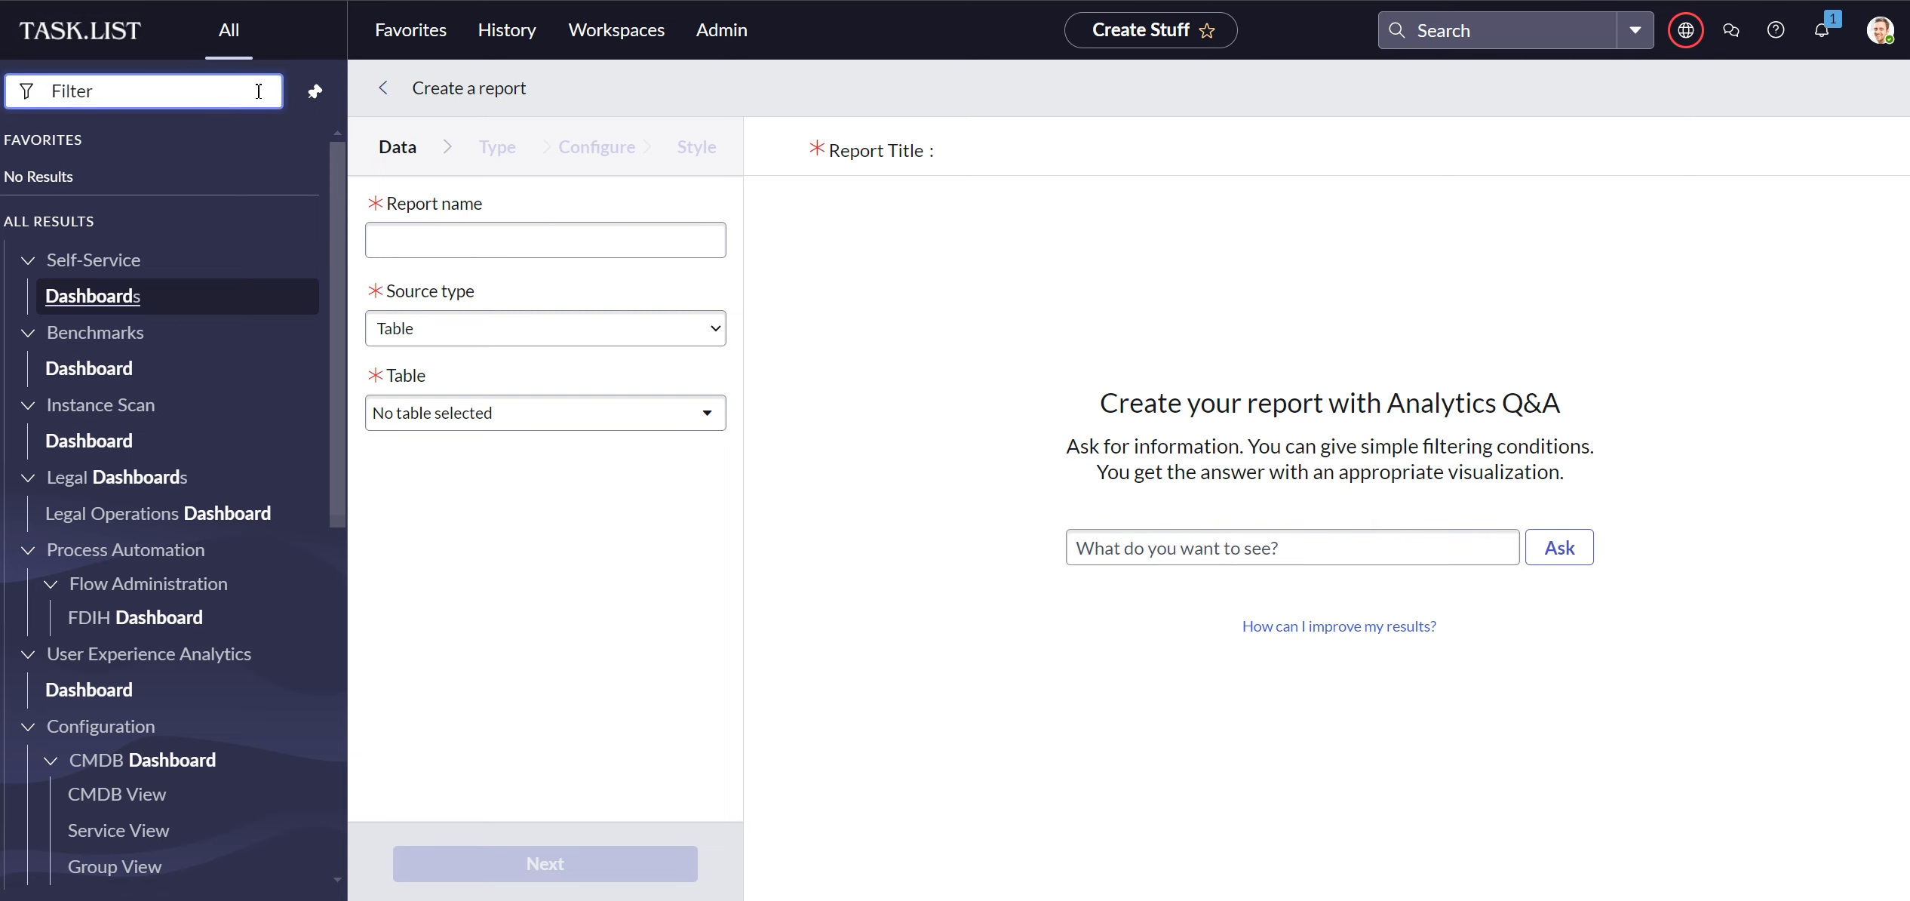
type("r")
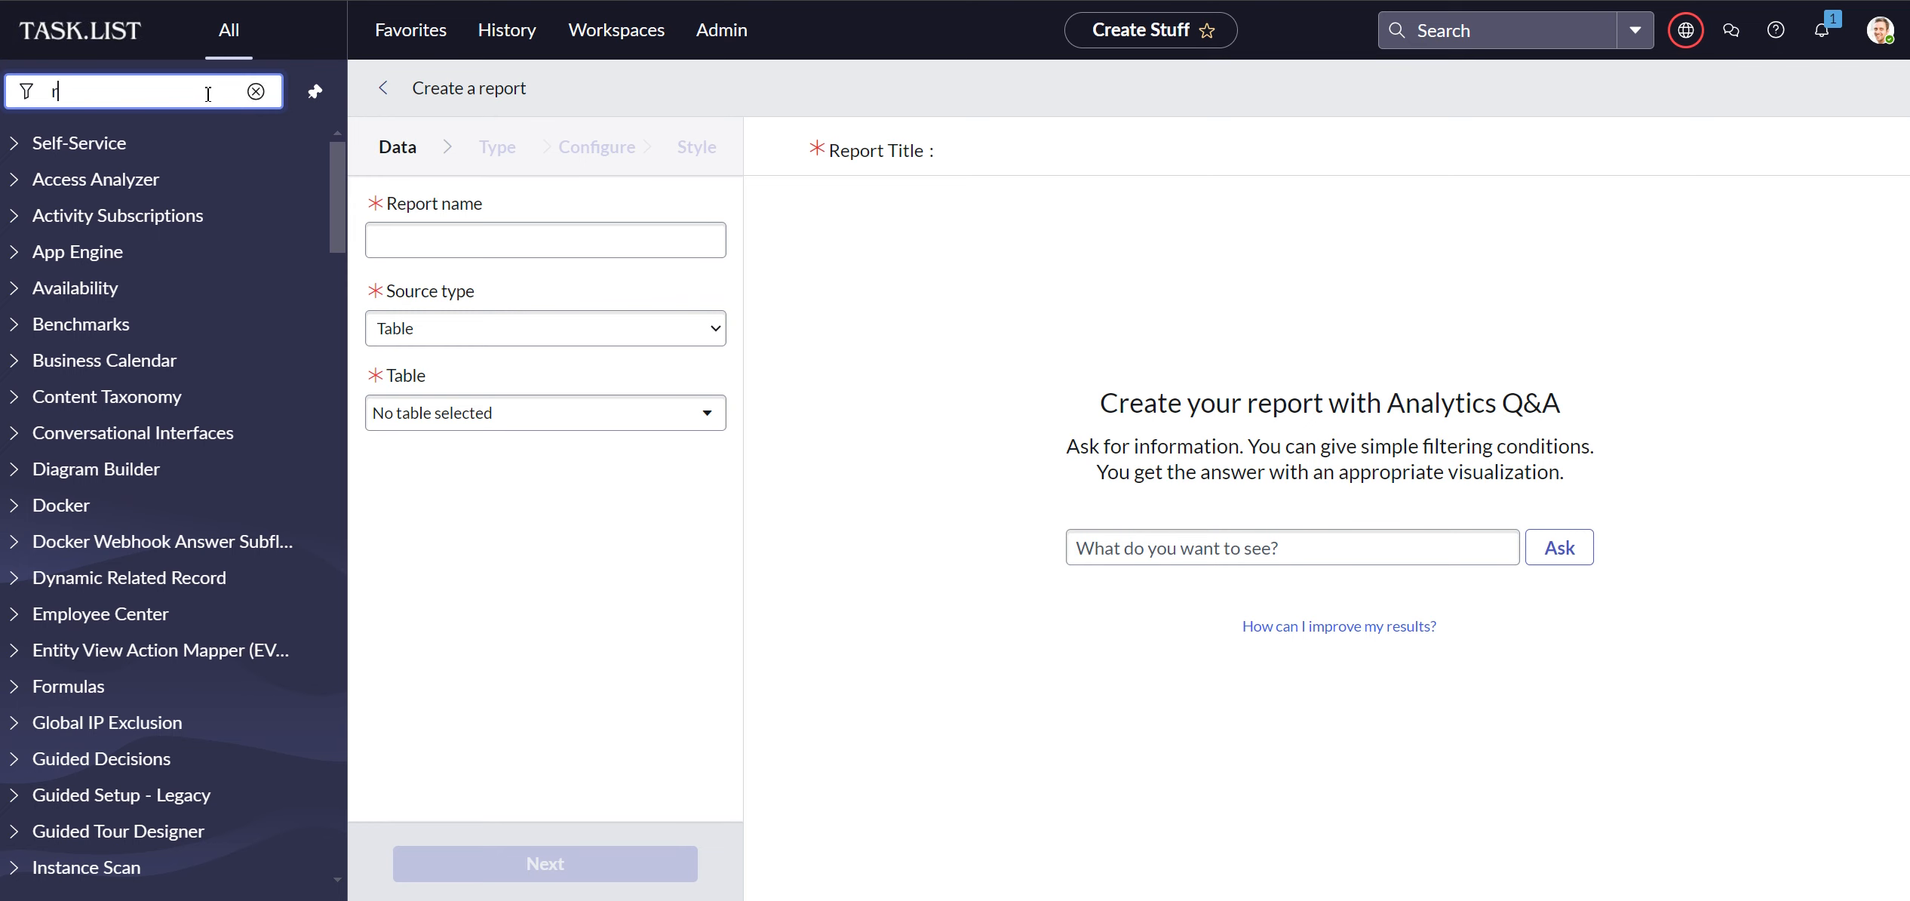
type("eport")
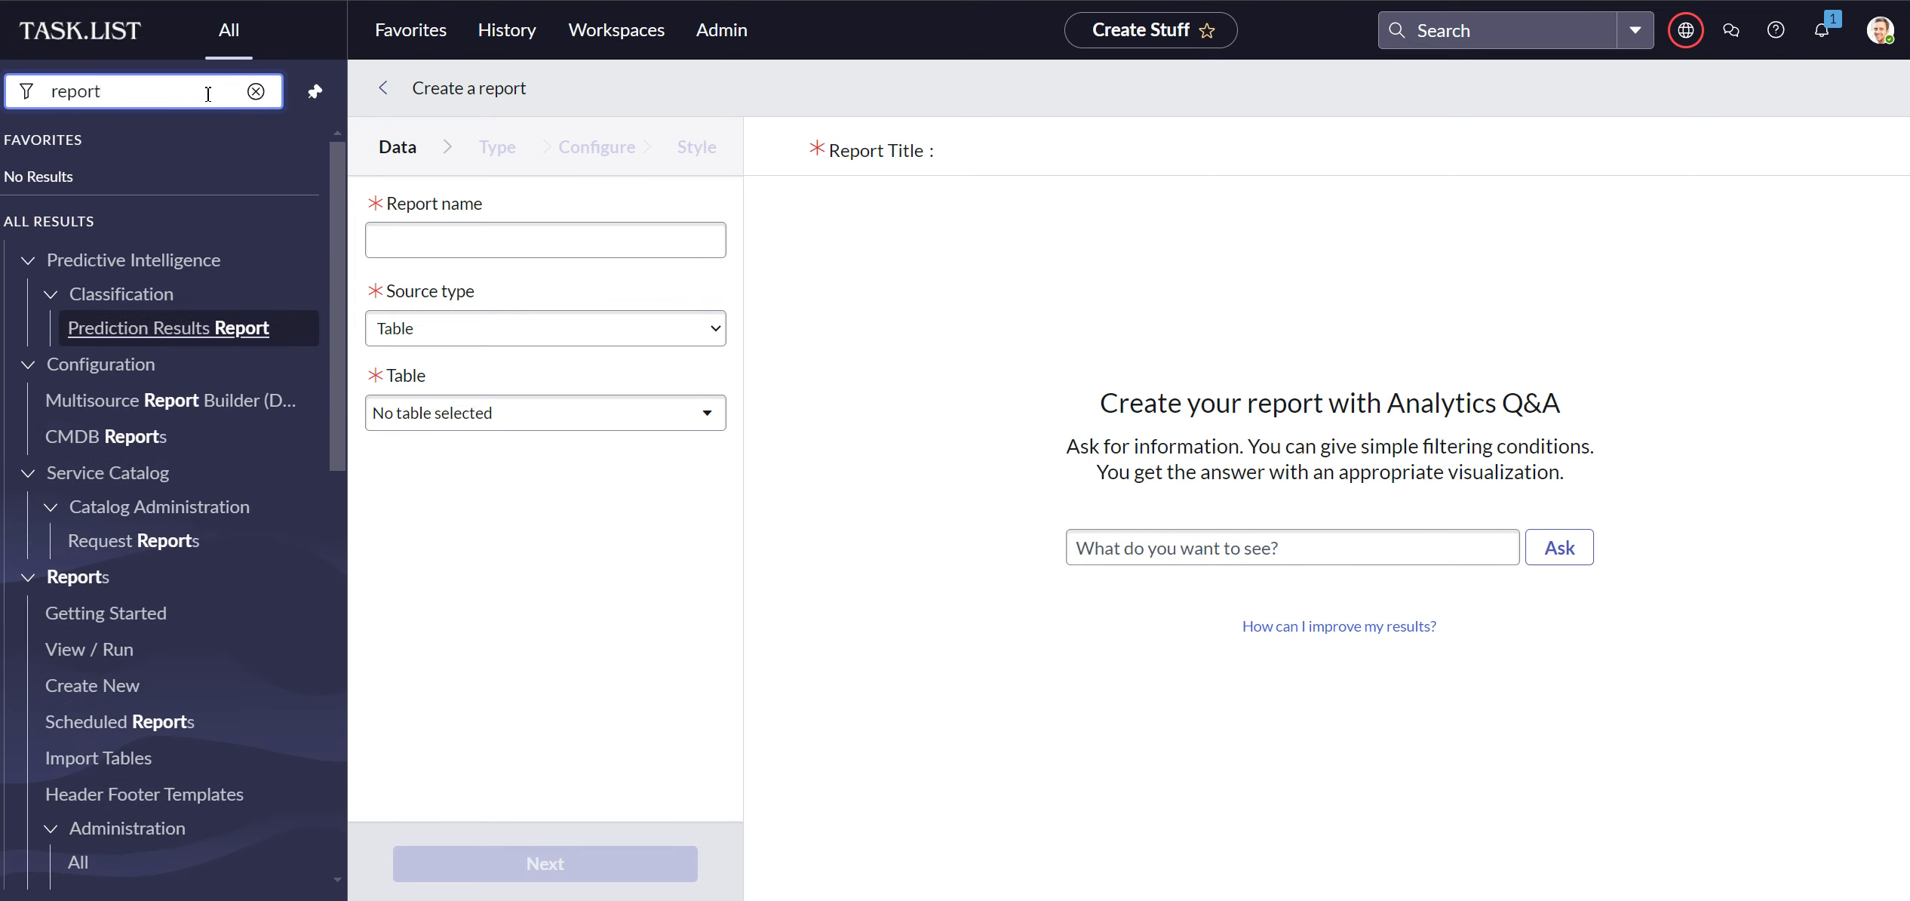
type("s")
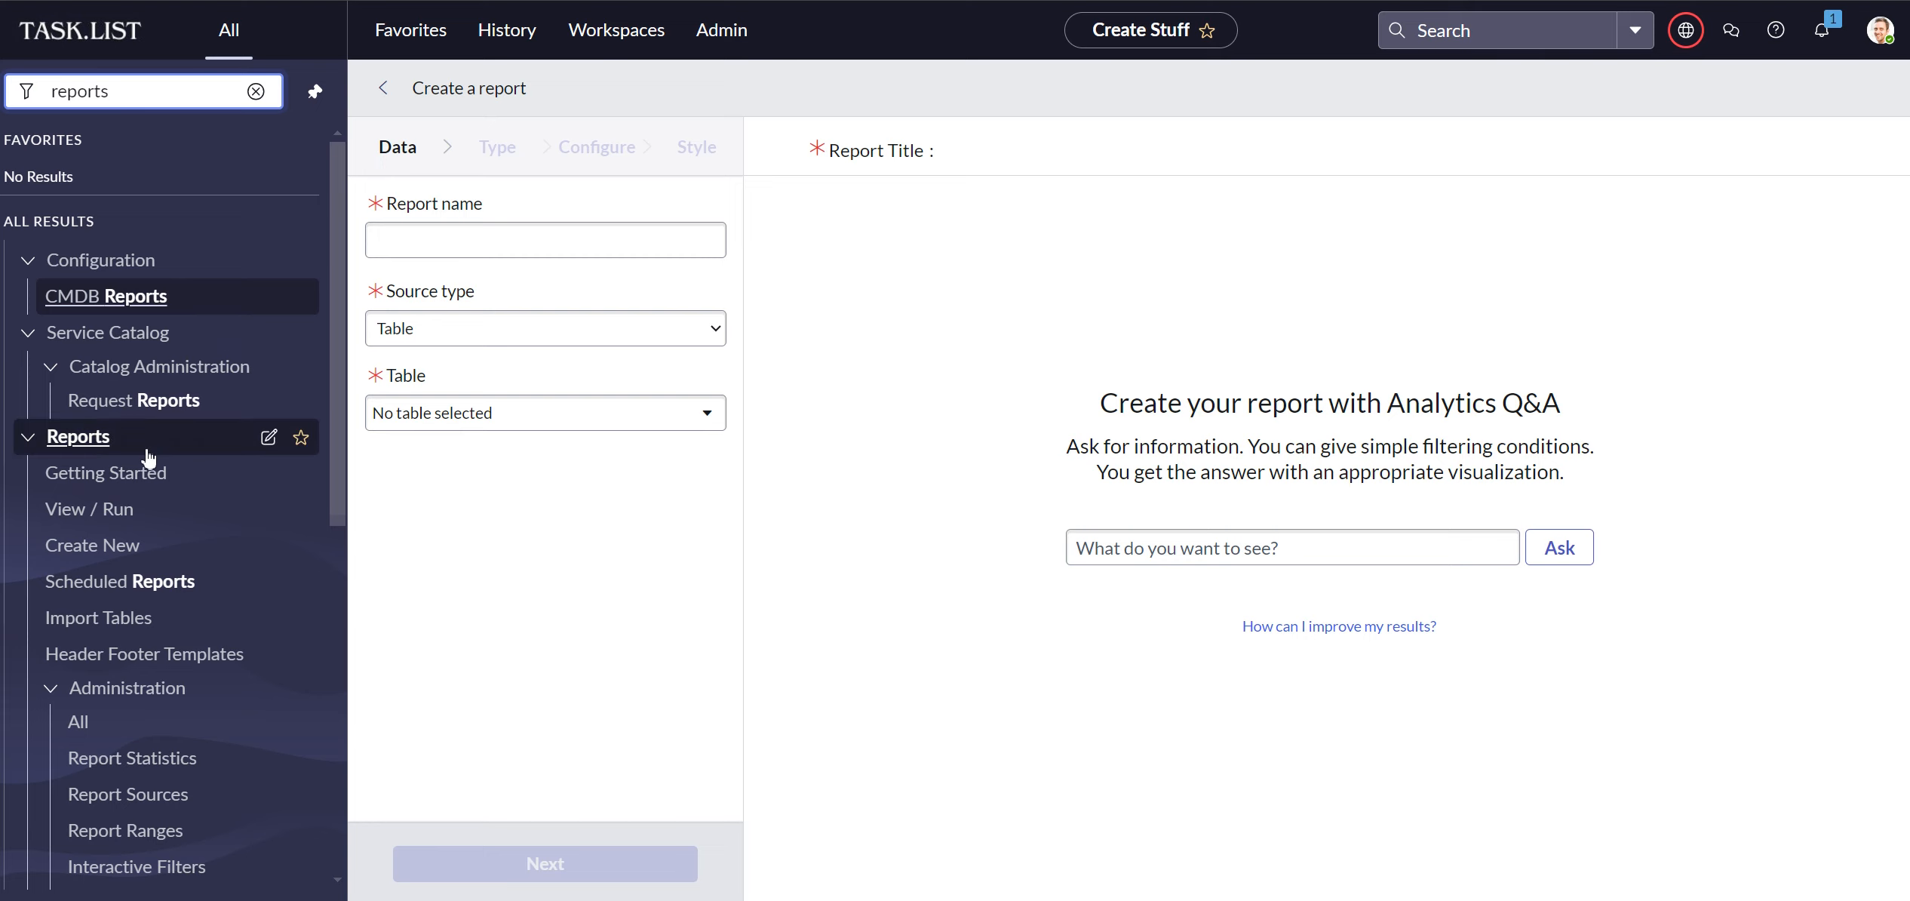
scroll(110, 453, "down", 1)
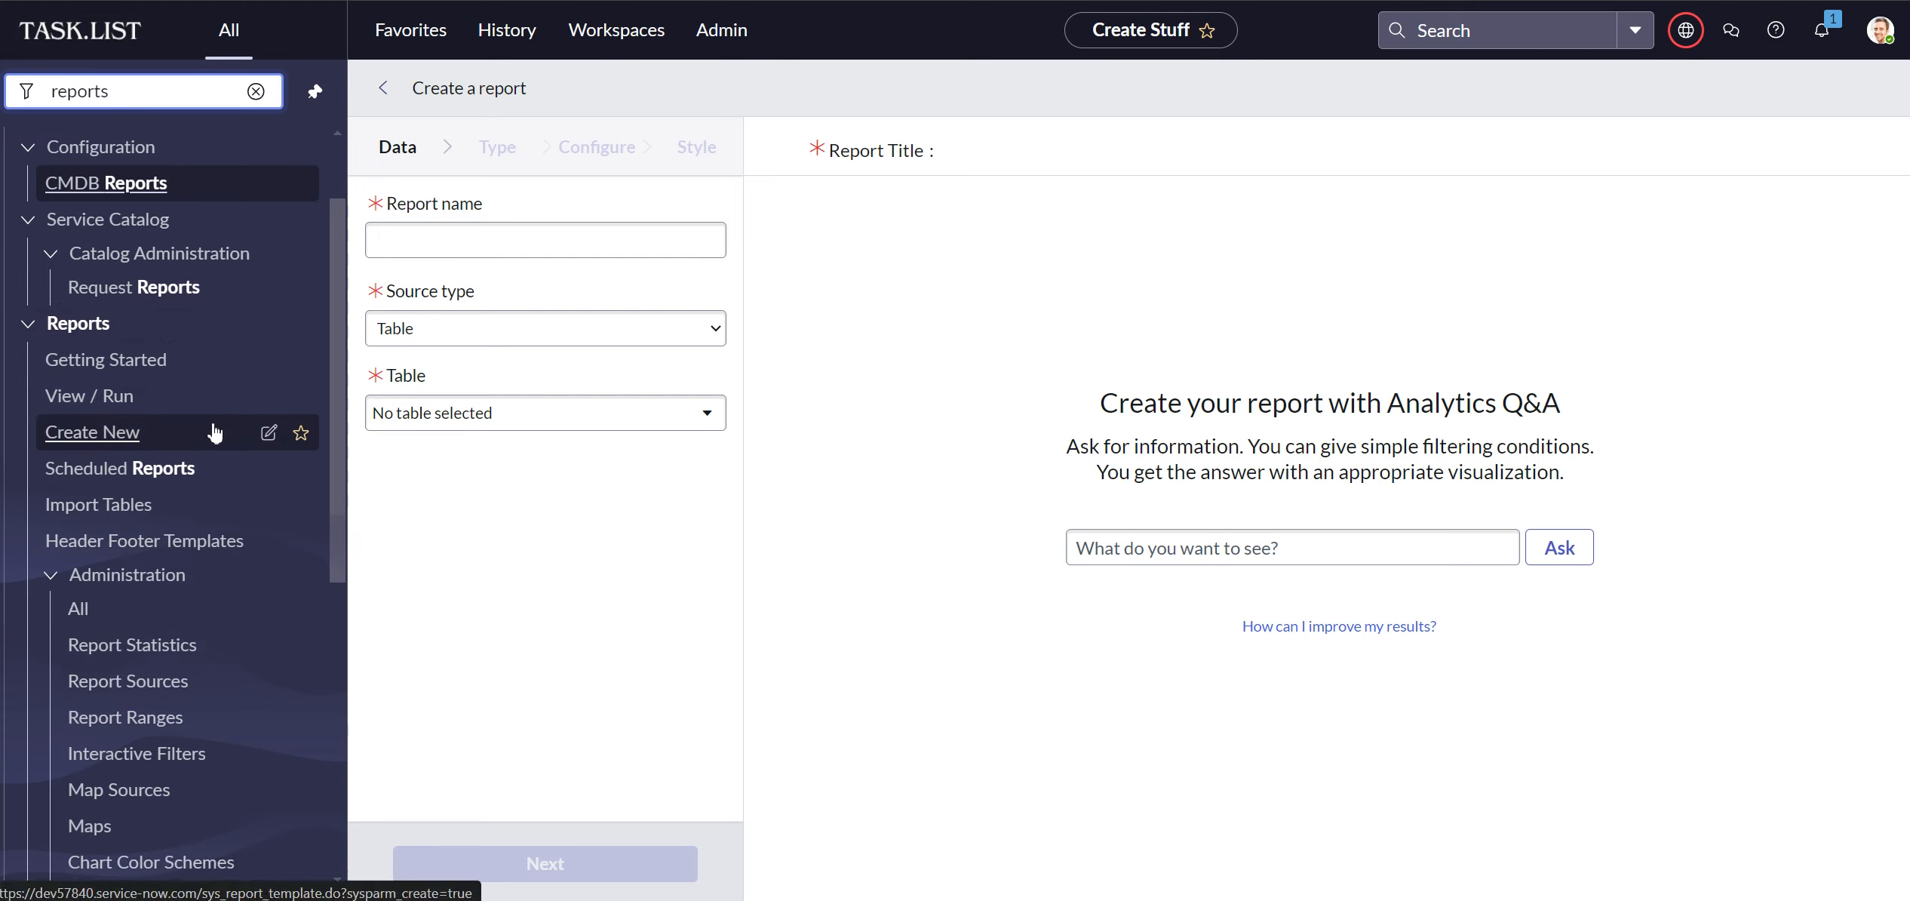
left_click(119, 443)
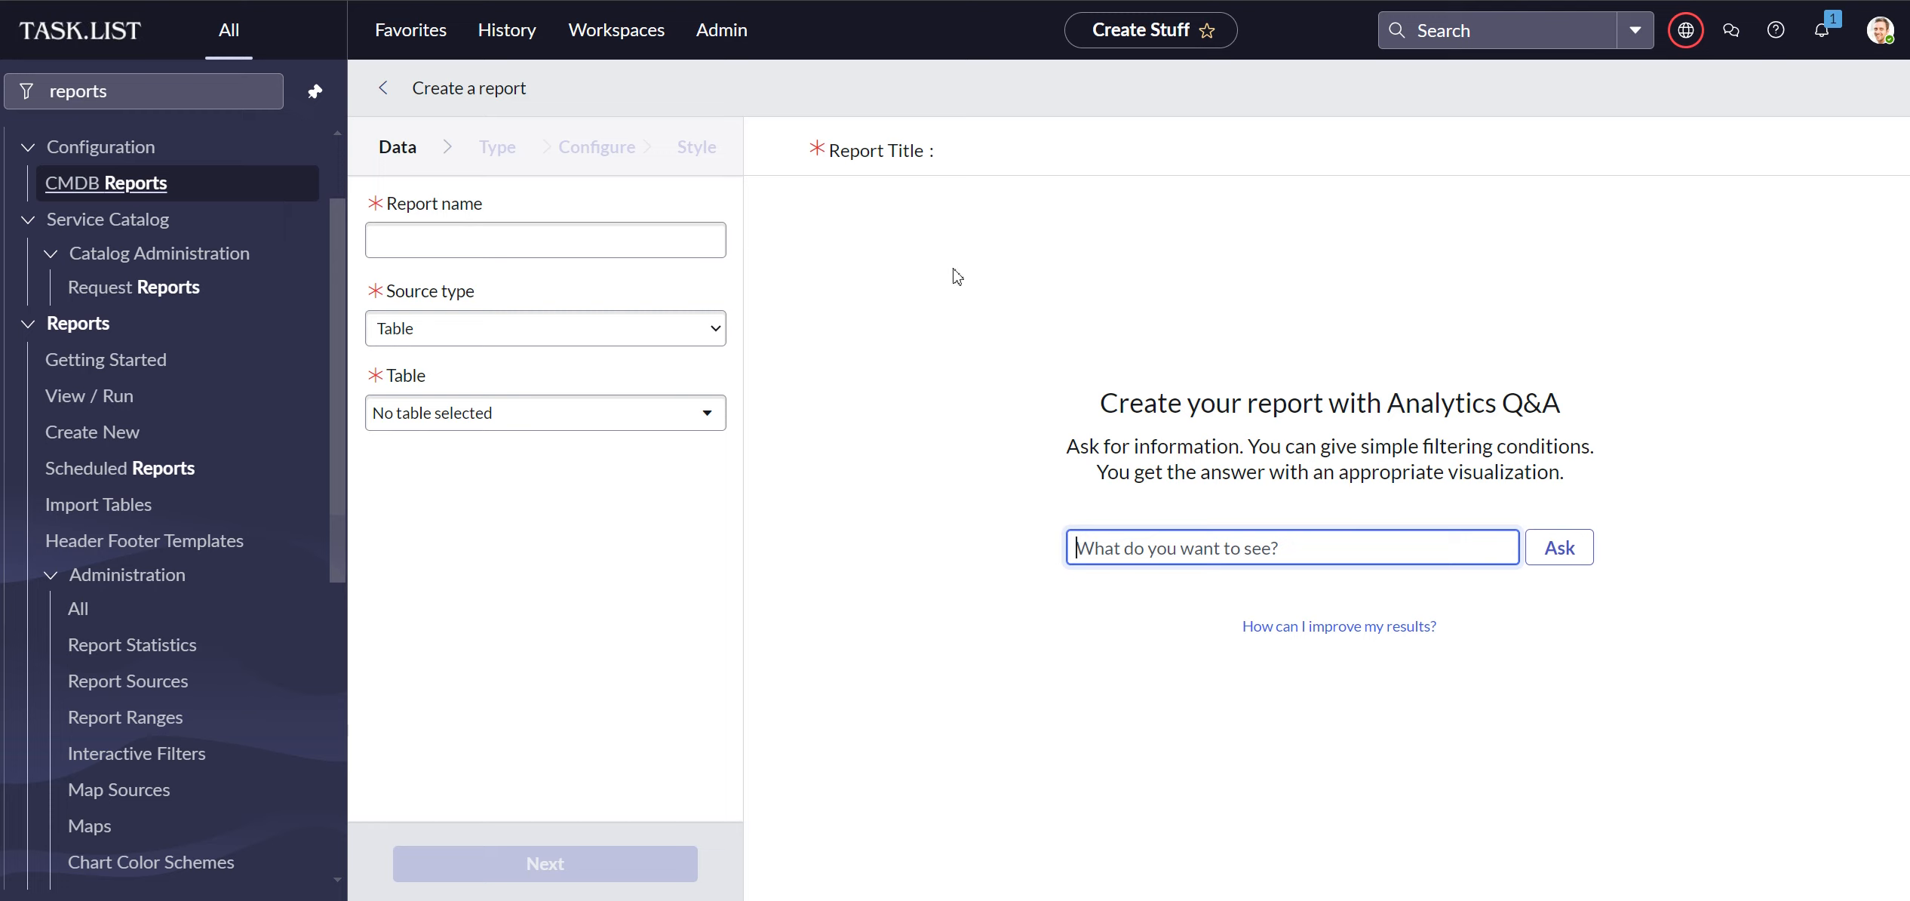
- Name the new report "Total Incidents by assigned to"
left_click(690, 241)
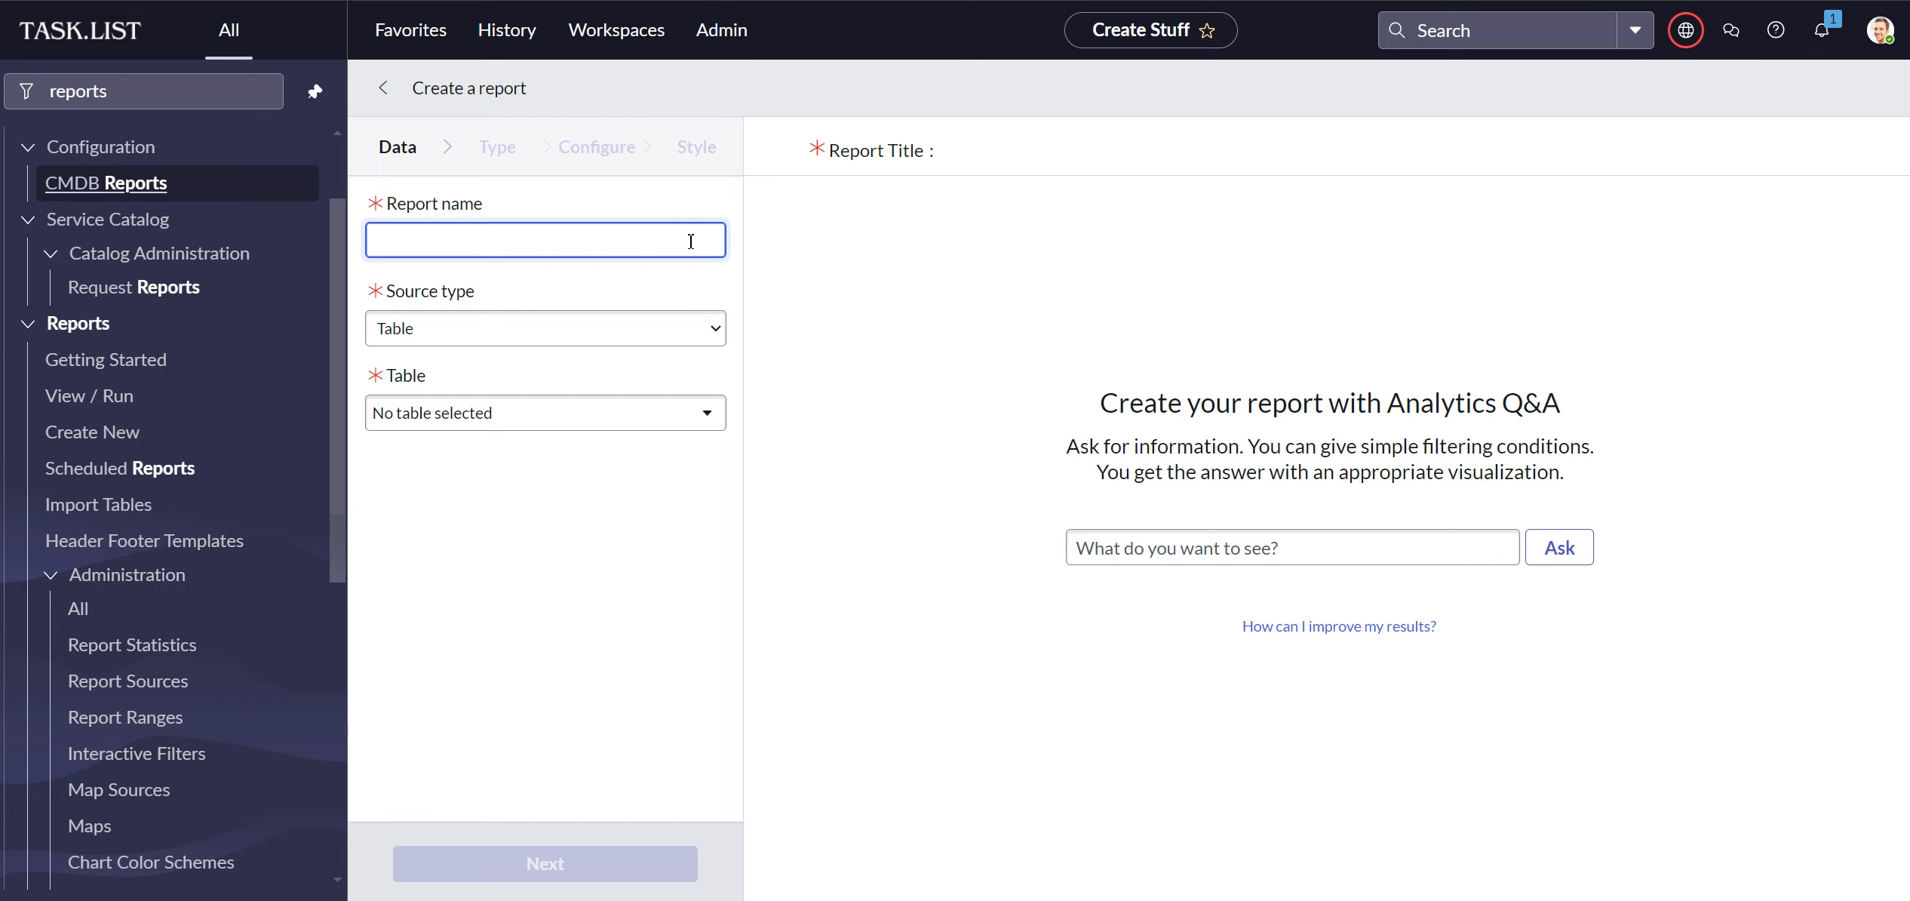
type("Total Incident")
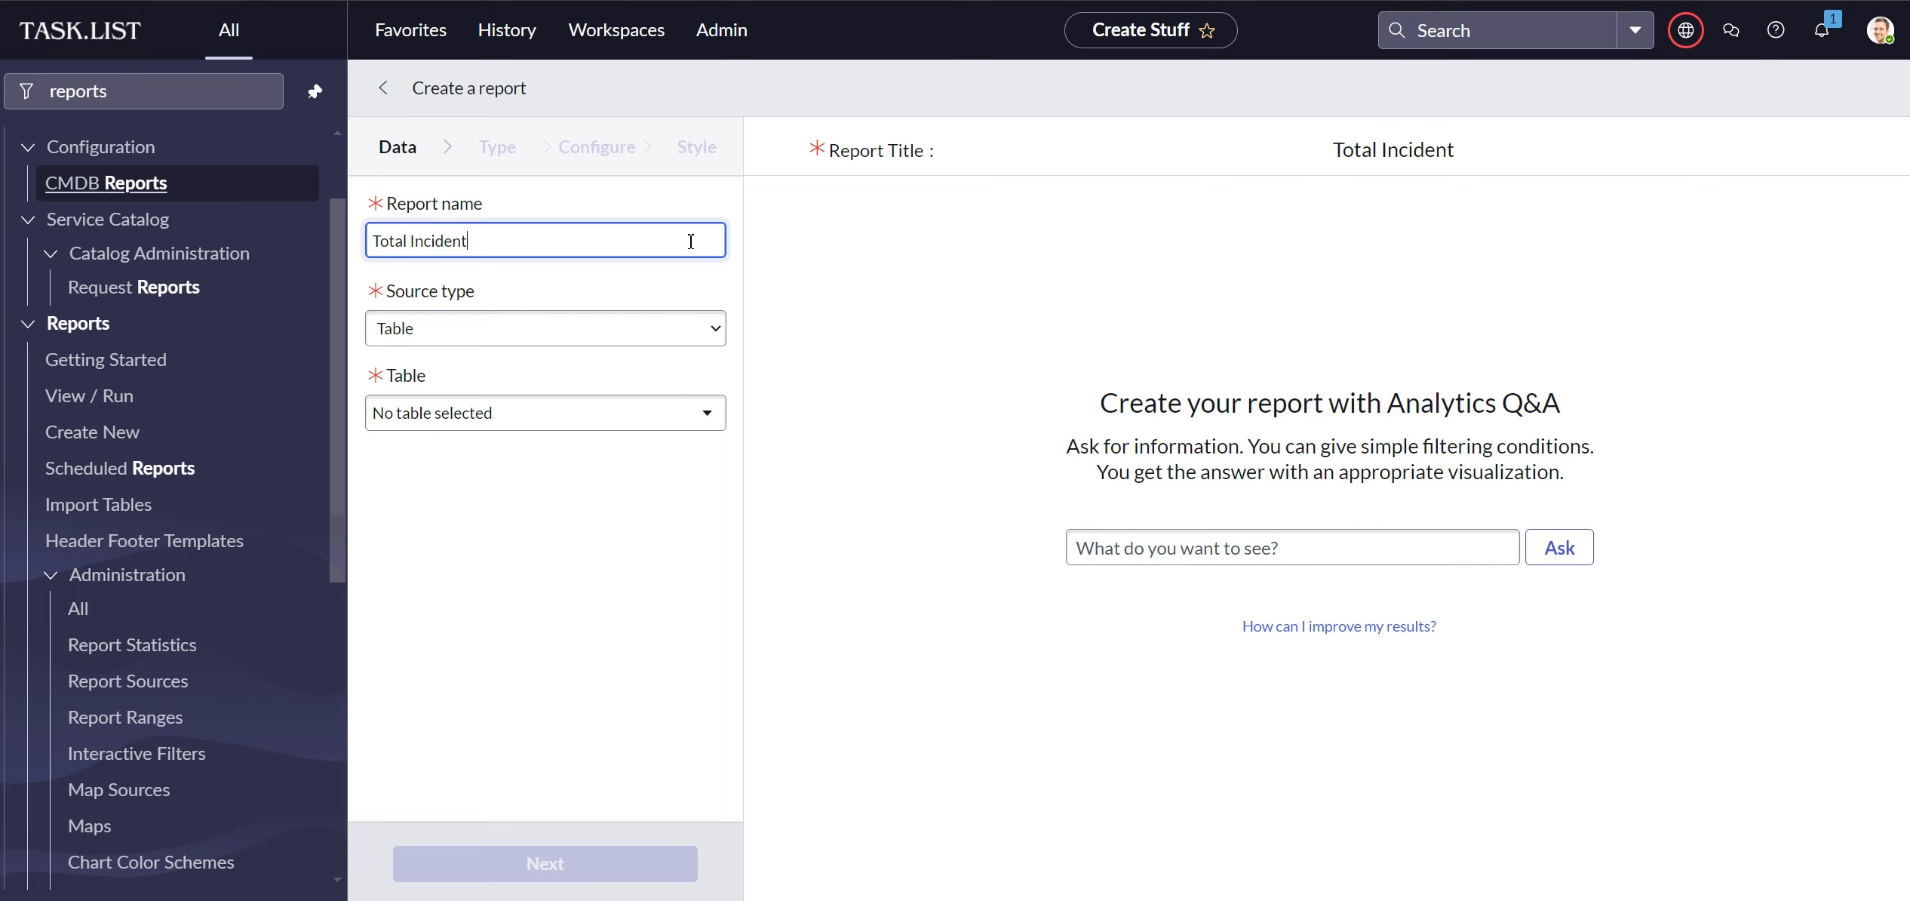
type("s by")
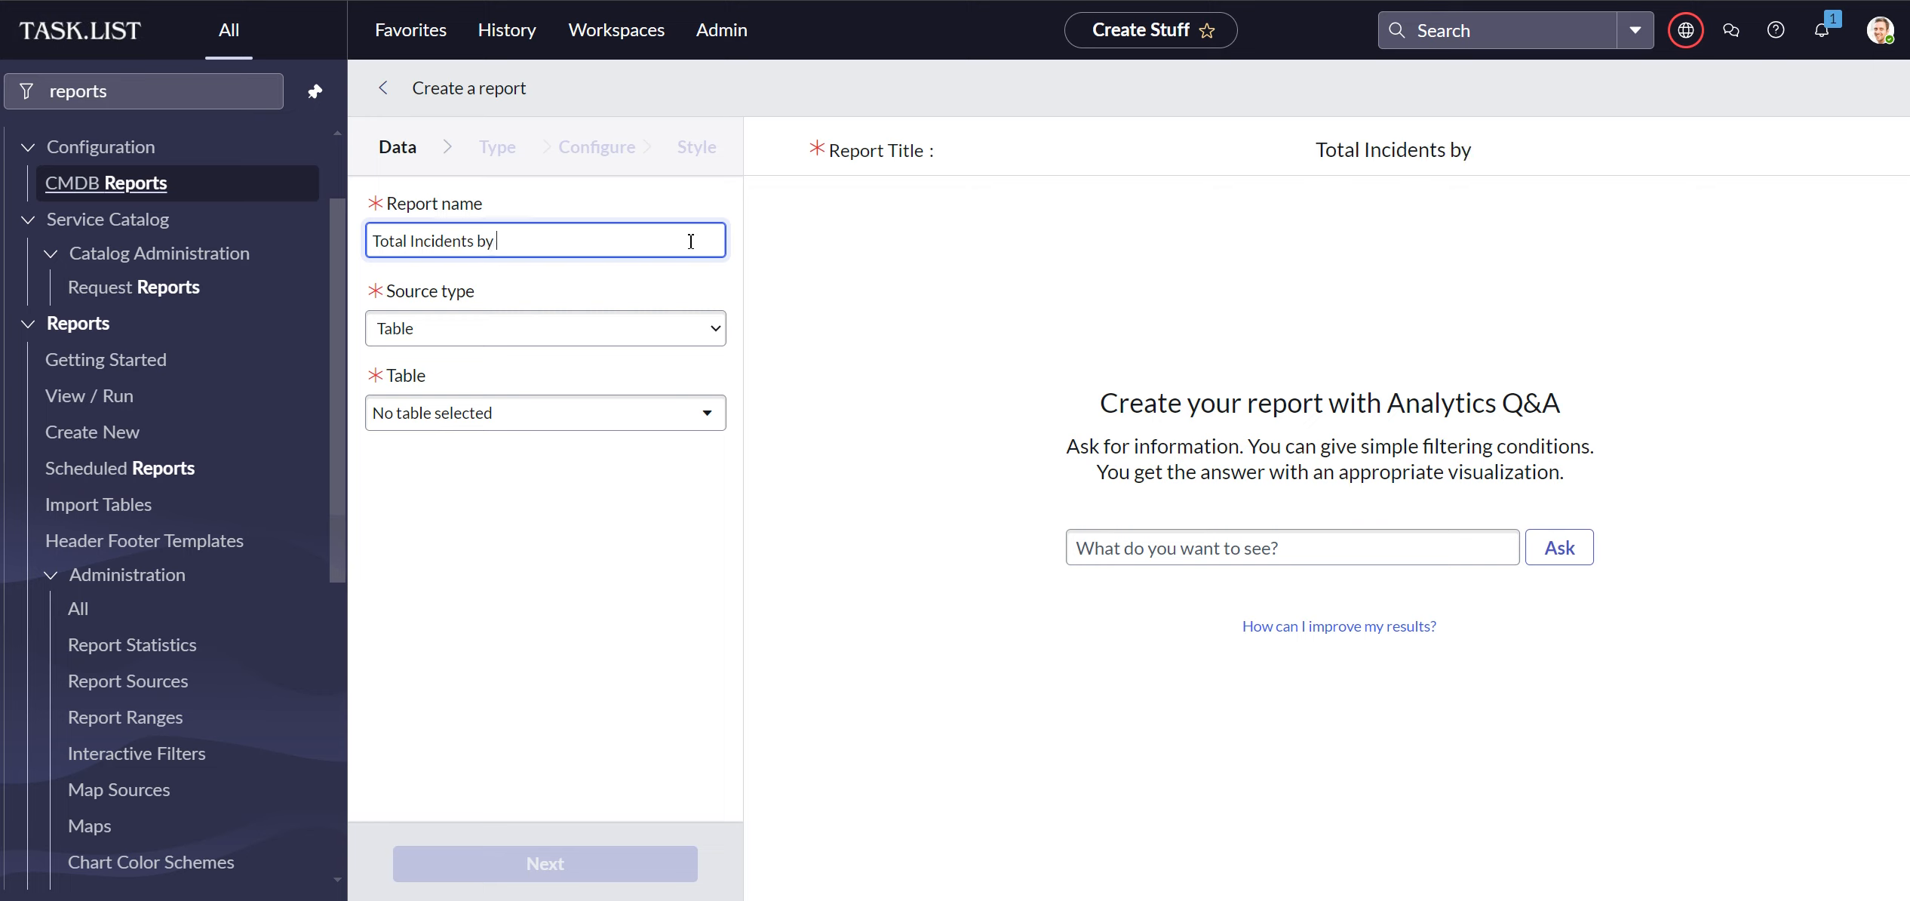
type(" assigned")
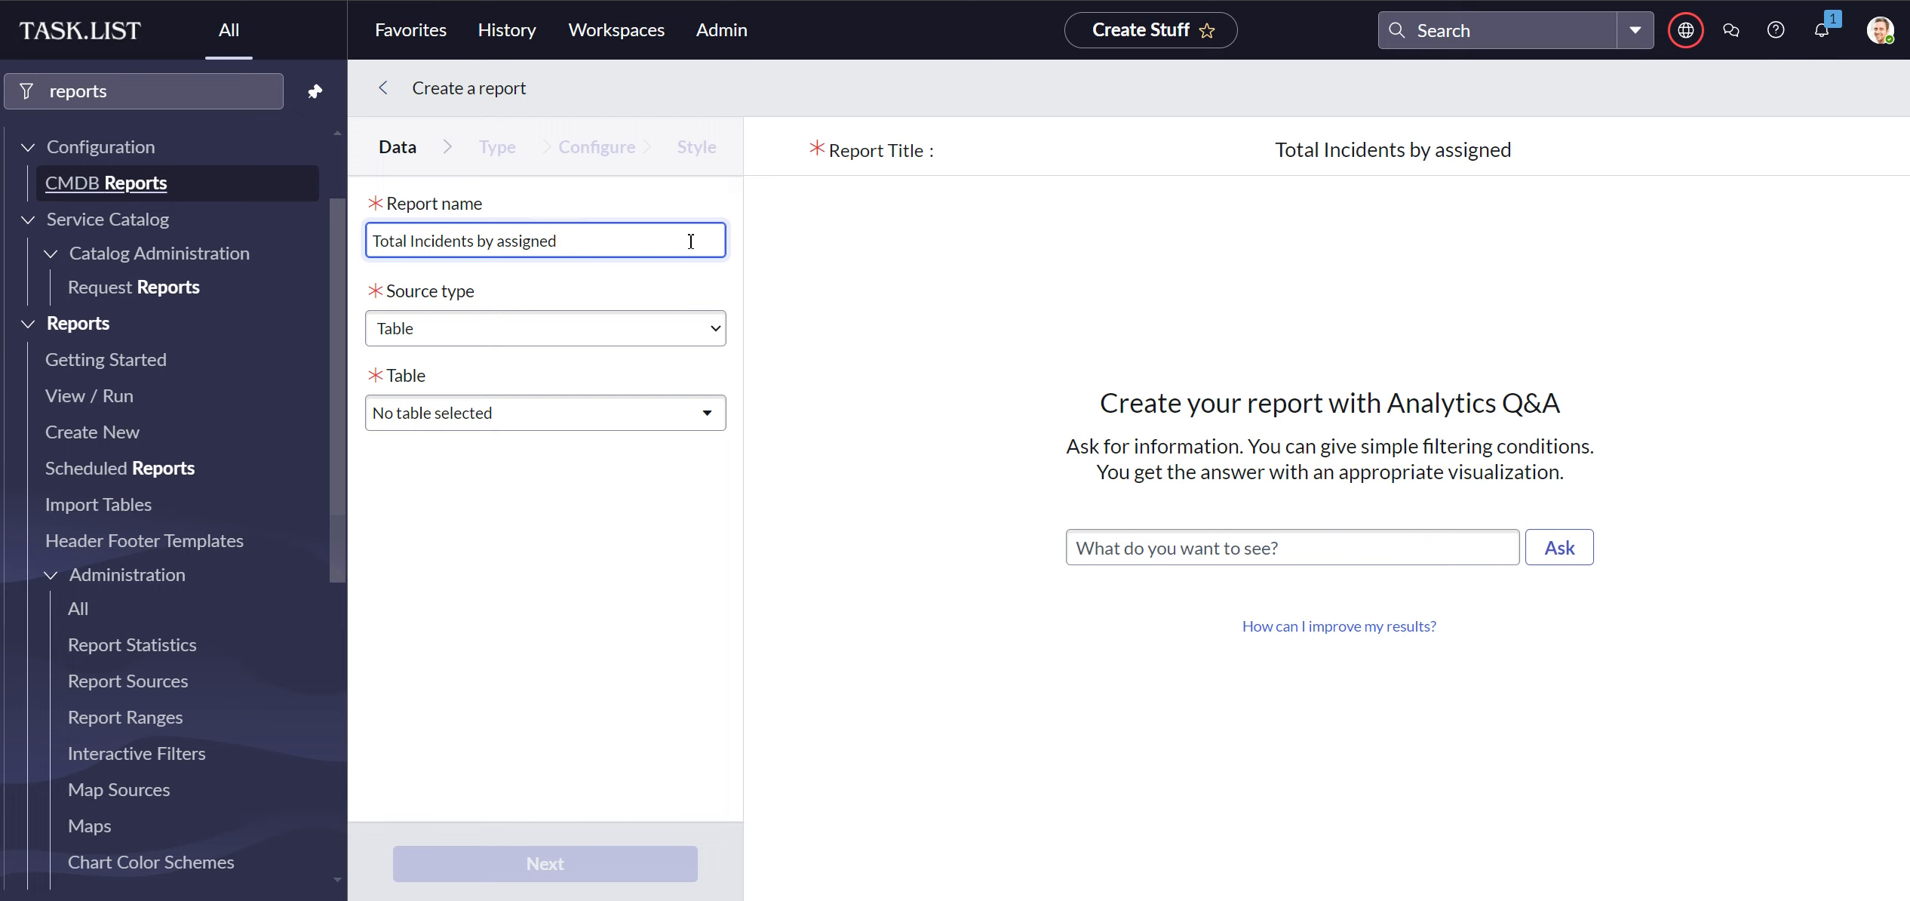
type("to")
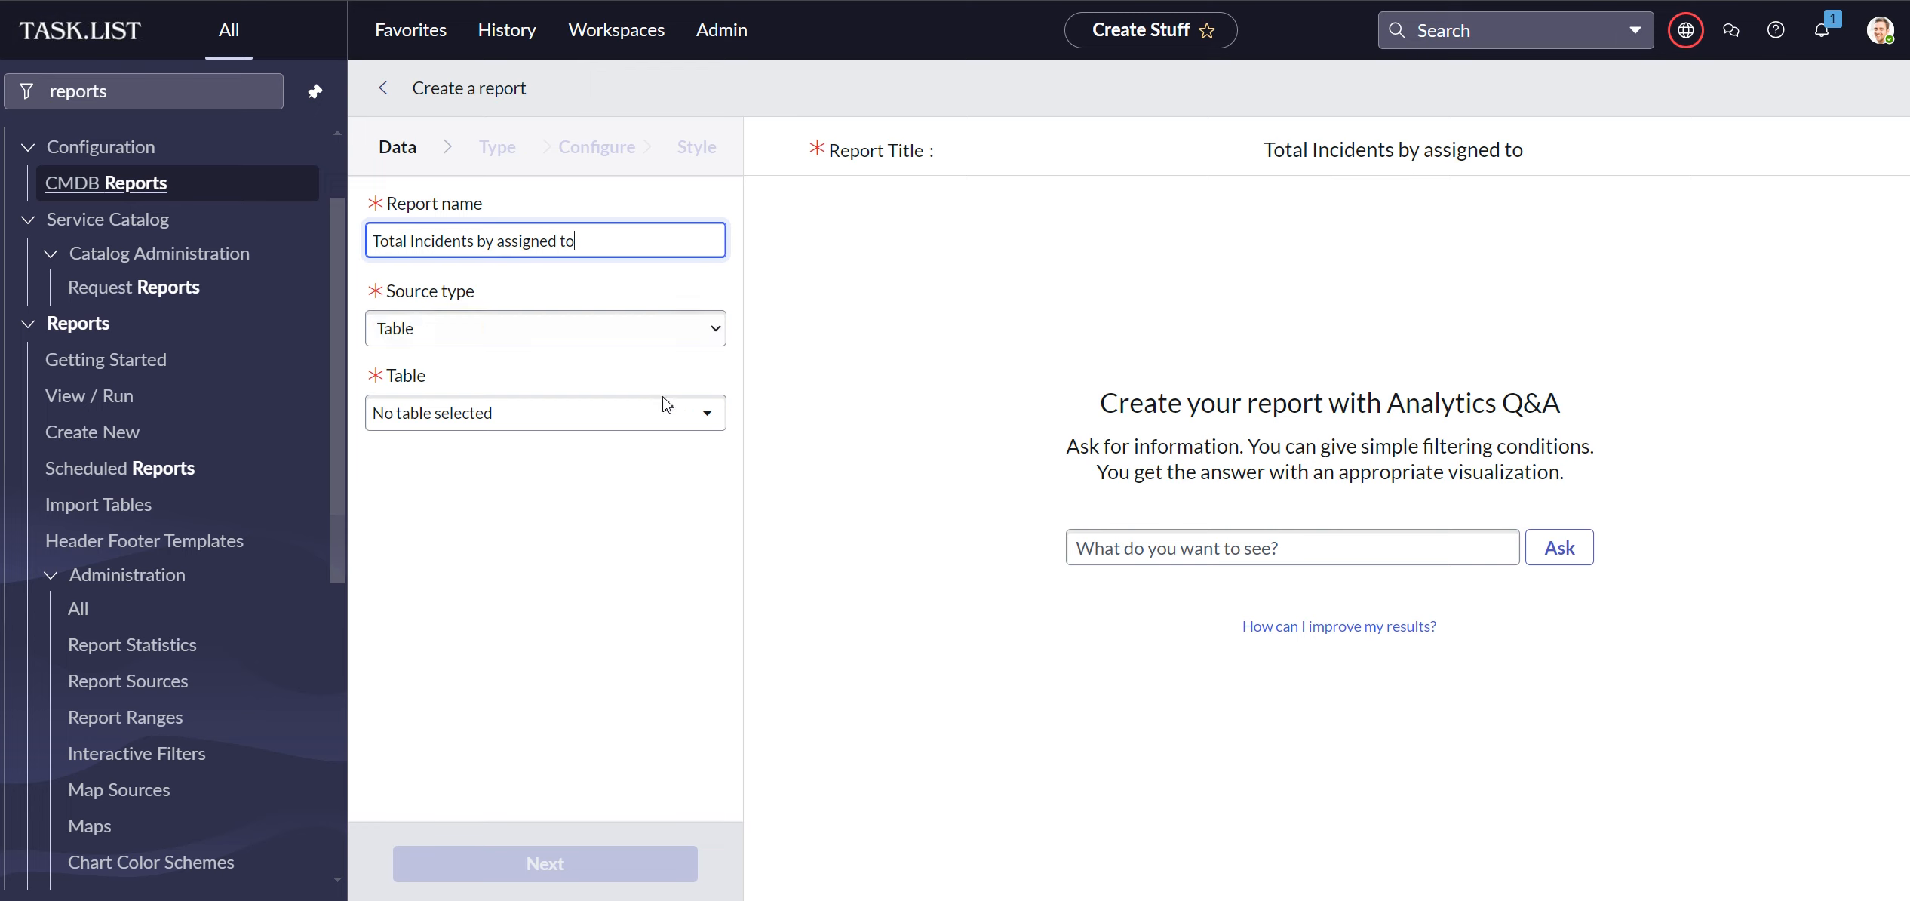
- Set the report's source table to Incident [incident], narrowing the table search to "[incident]", and run the report
left_click(606, 423)
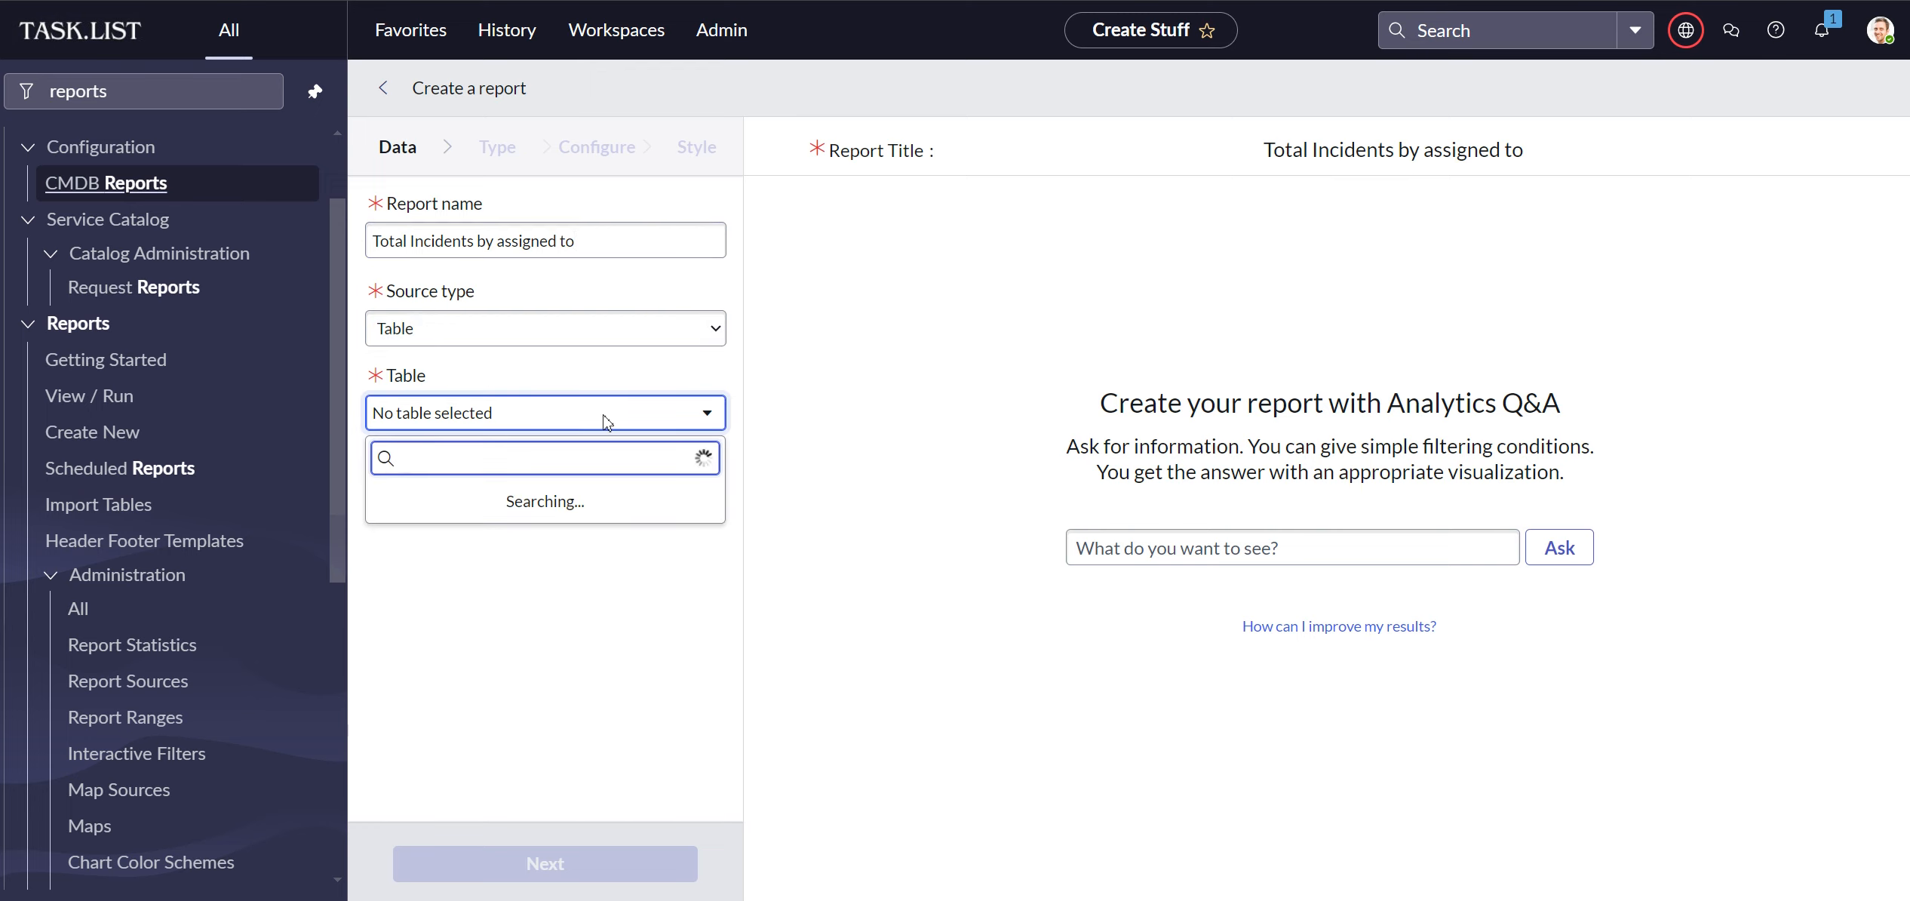
type("incident")
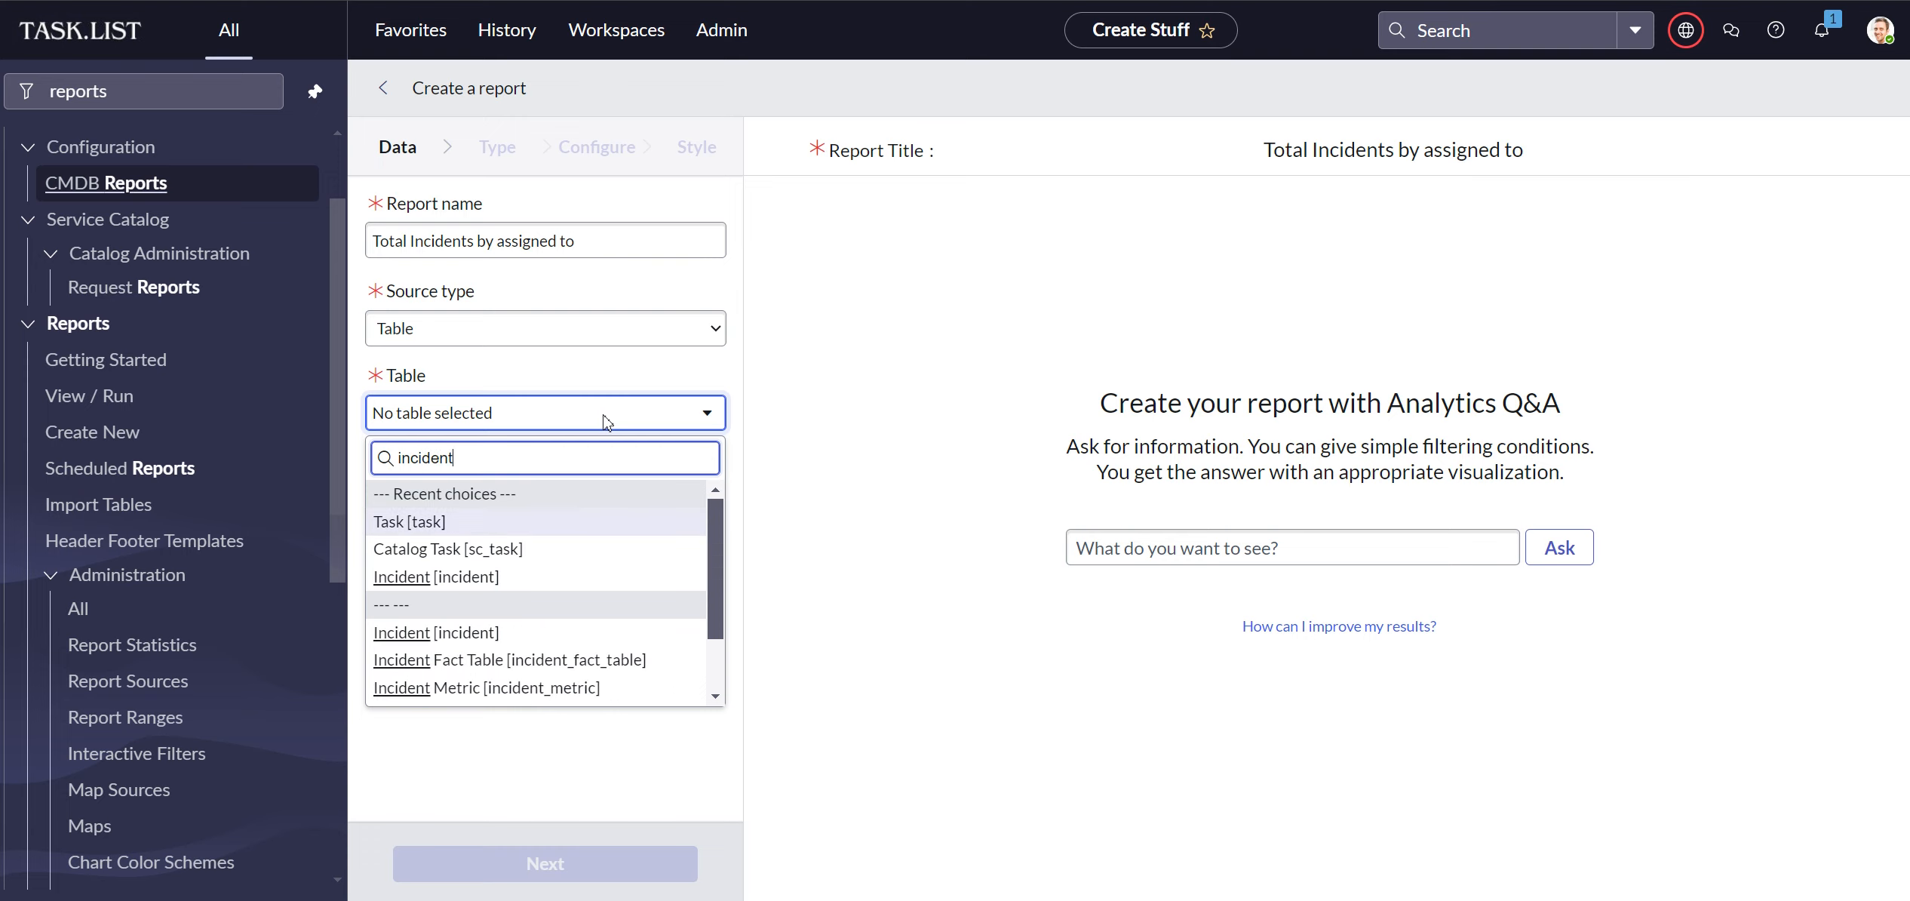
scroll(715, 569, "down", 1)
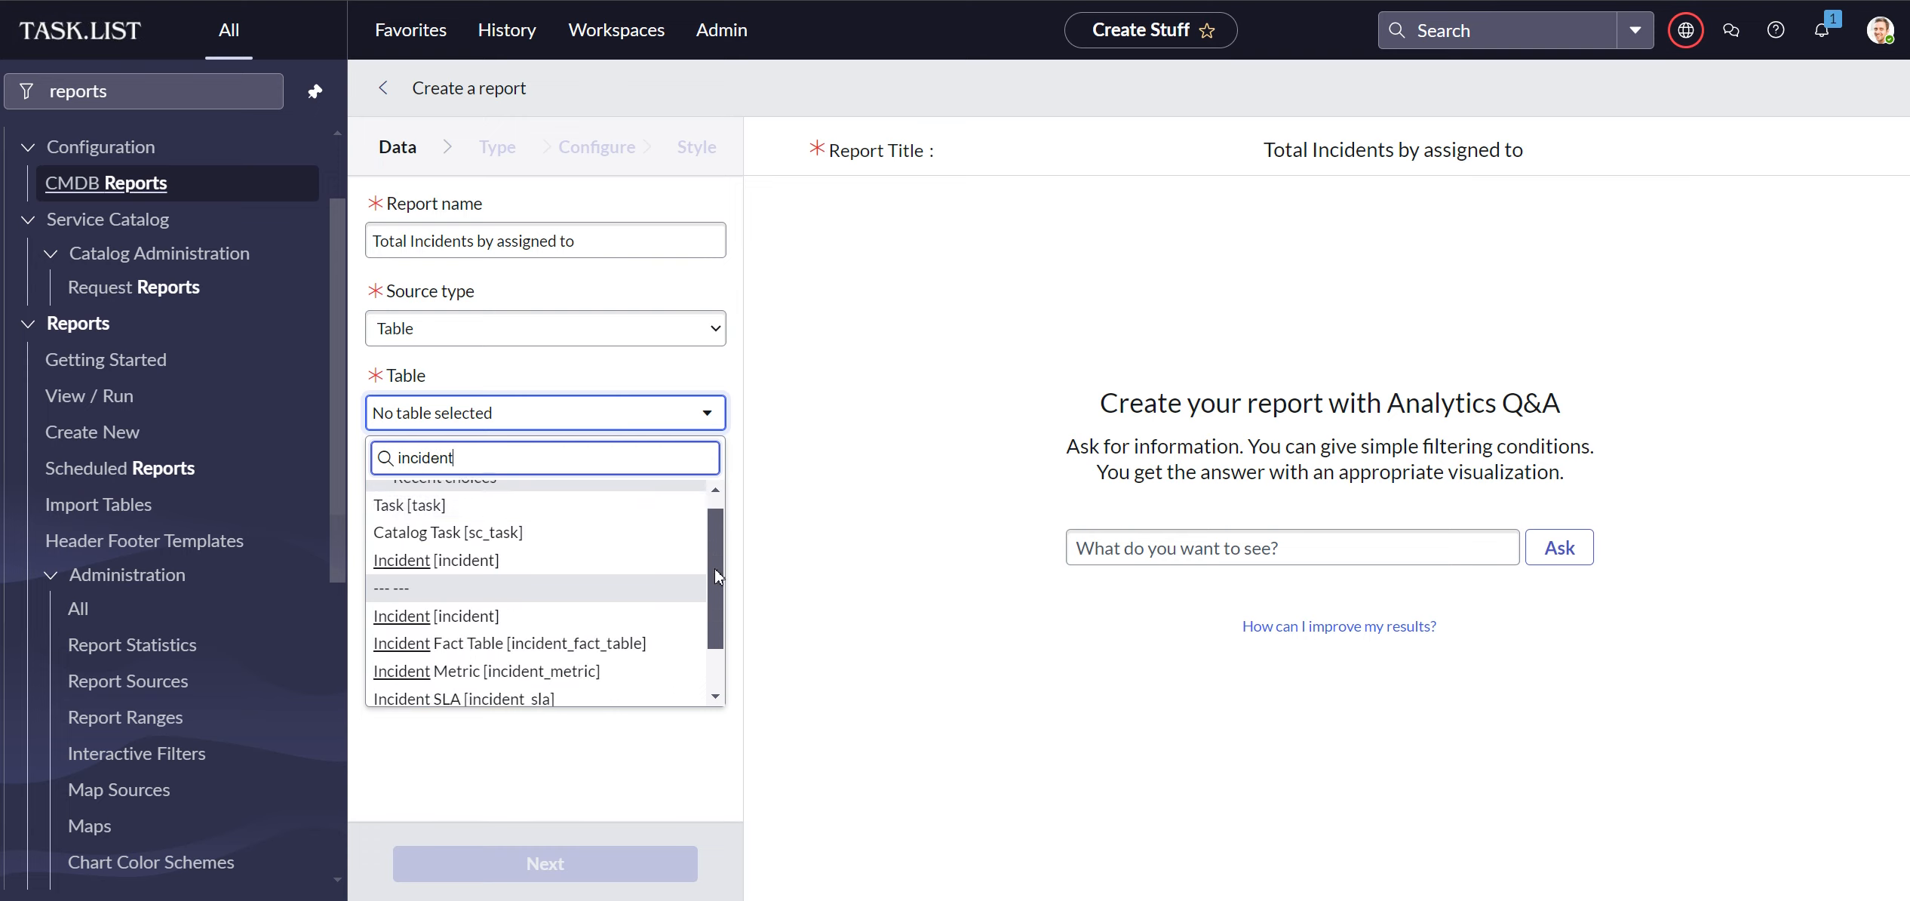
scroll(717, 537, "up", 1)
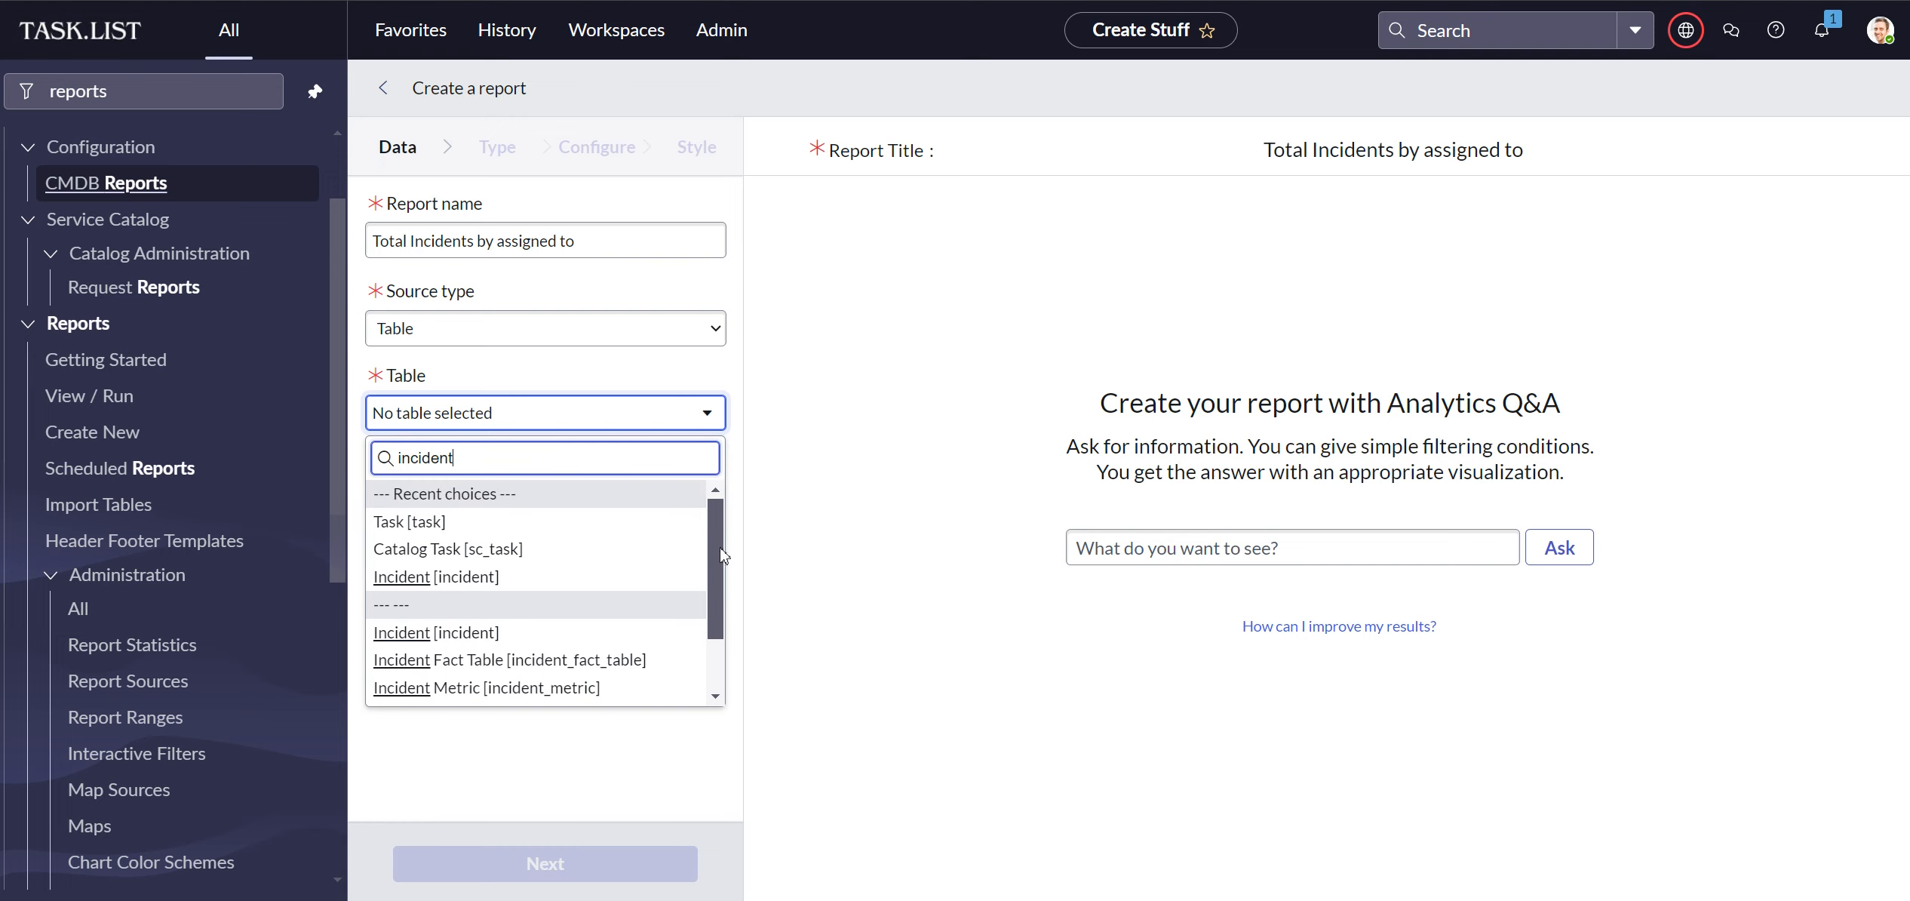
left_click_drag(712, 592, 709, 601)
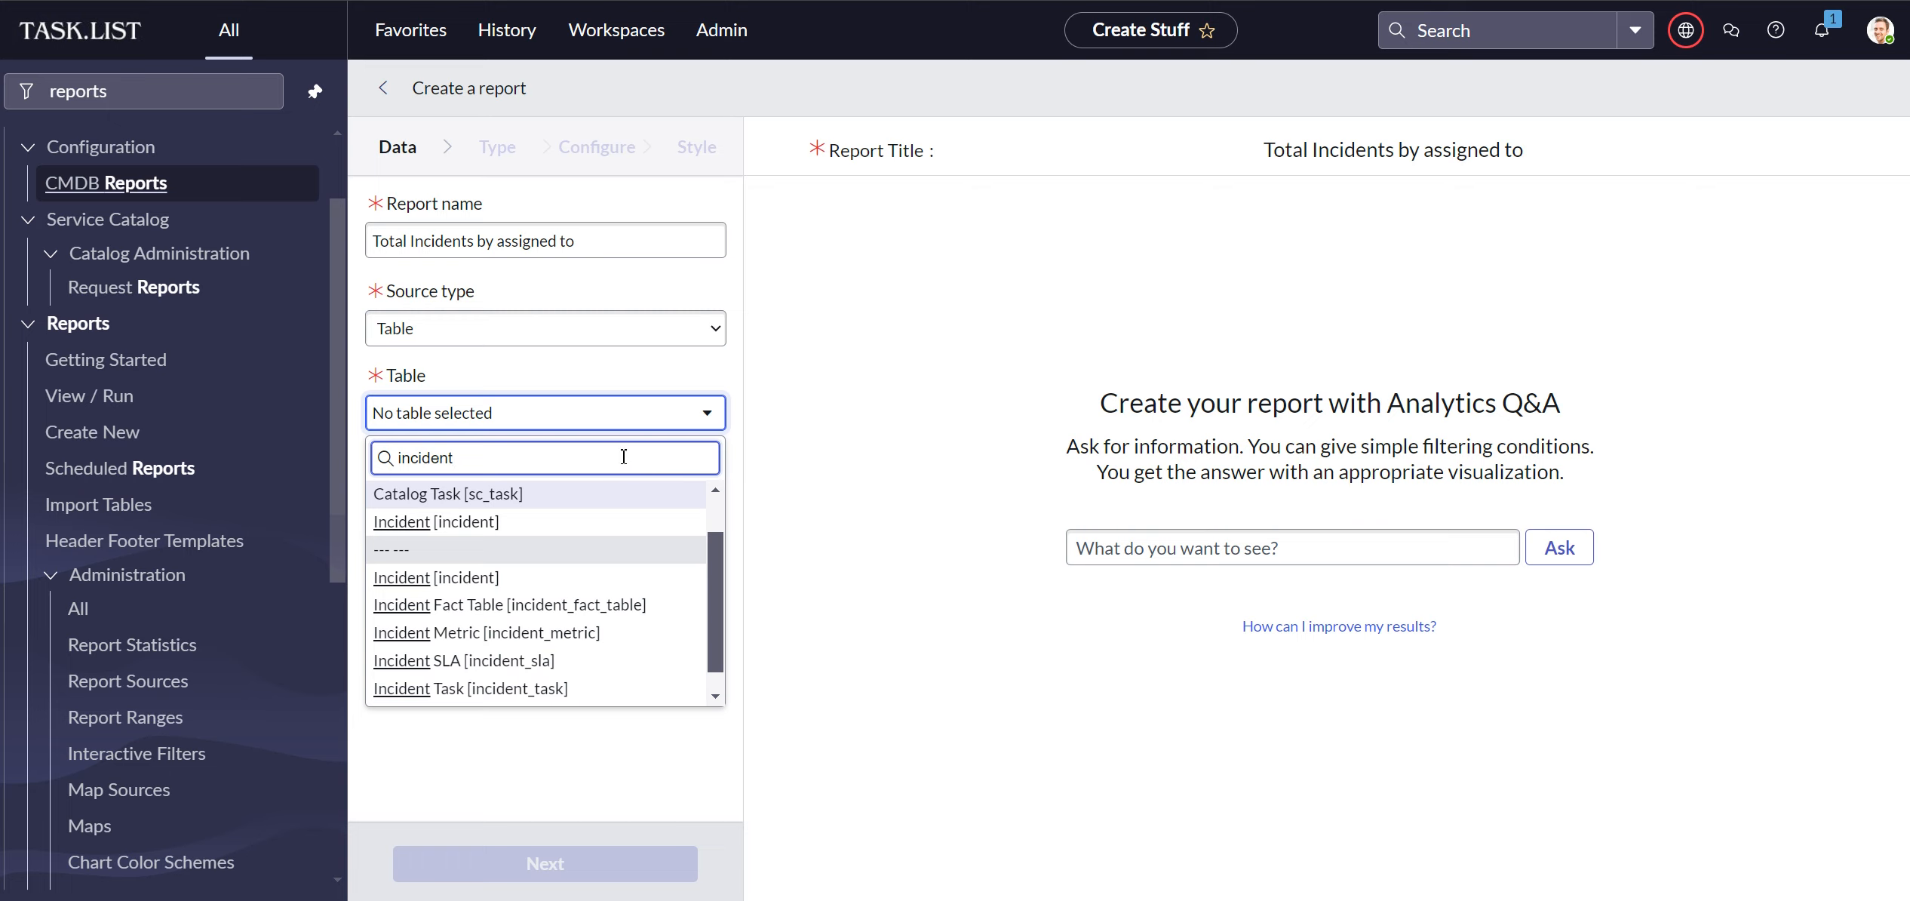
key("BackSpace")
key("BackSpace")
key("BackSpace")
key("BackSpace")
key("BackSpace")
key("BackSpace")
key("BackSpace")
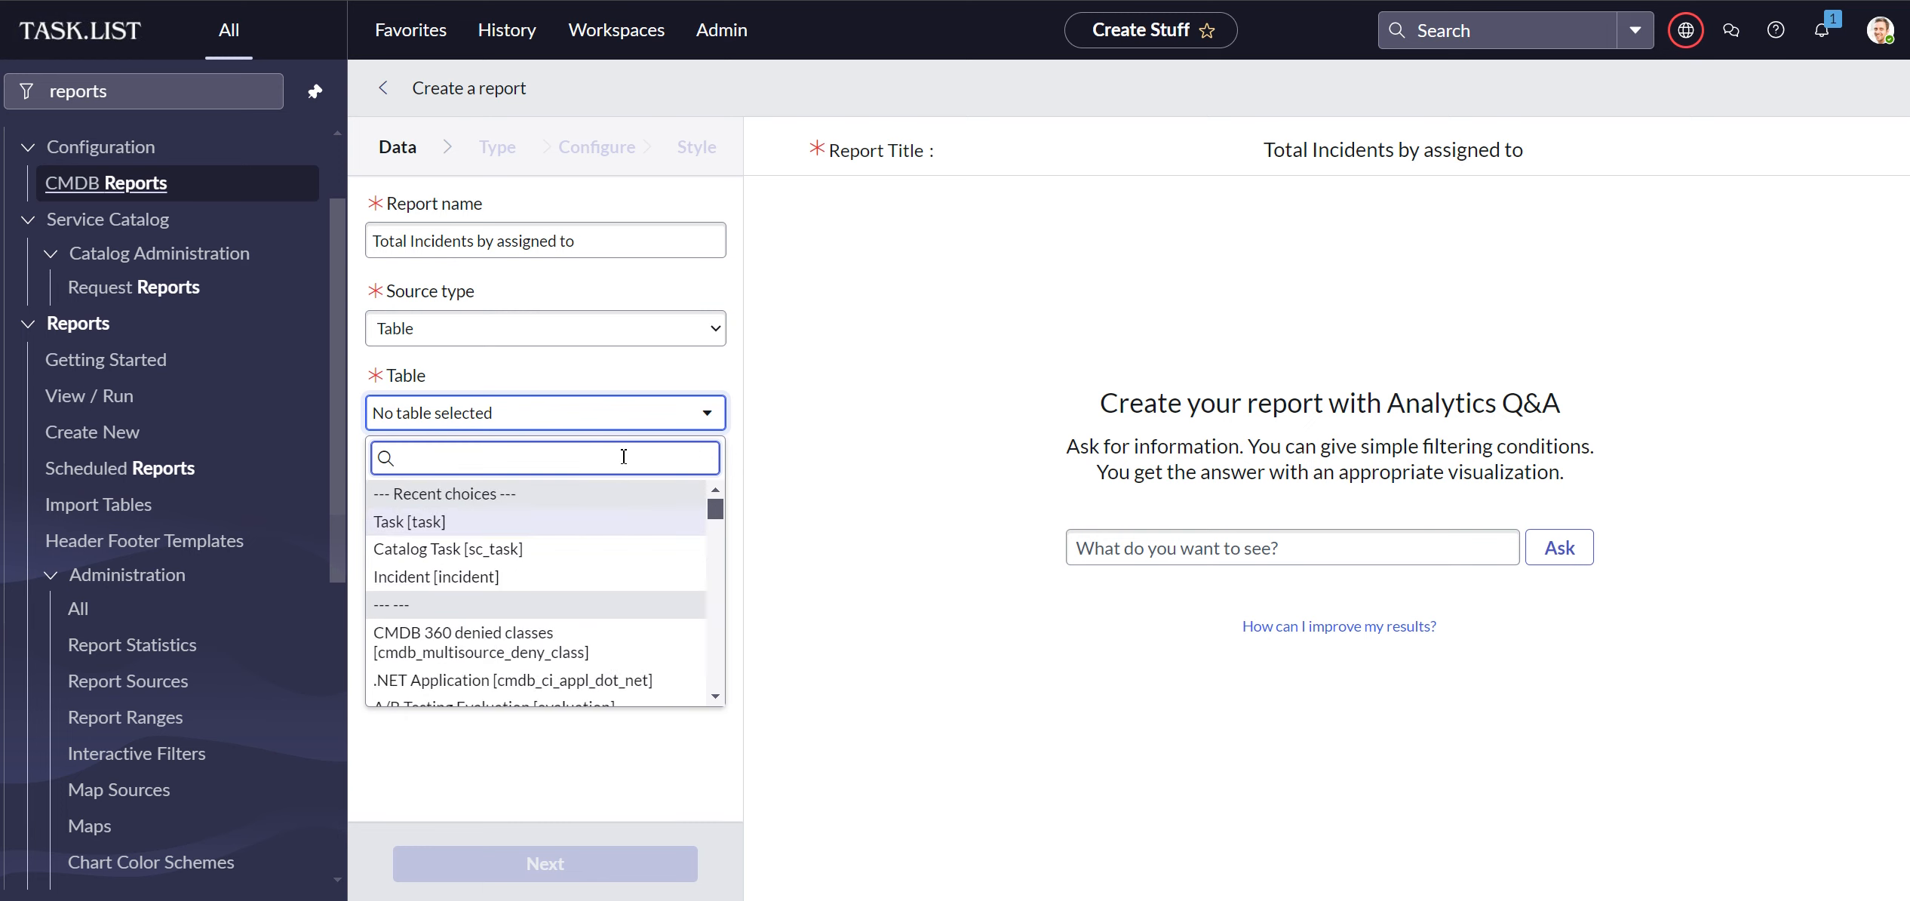
type("[")
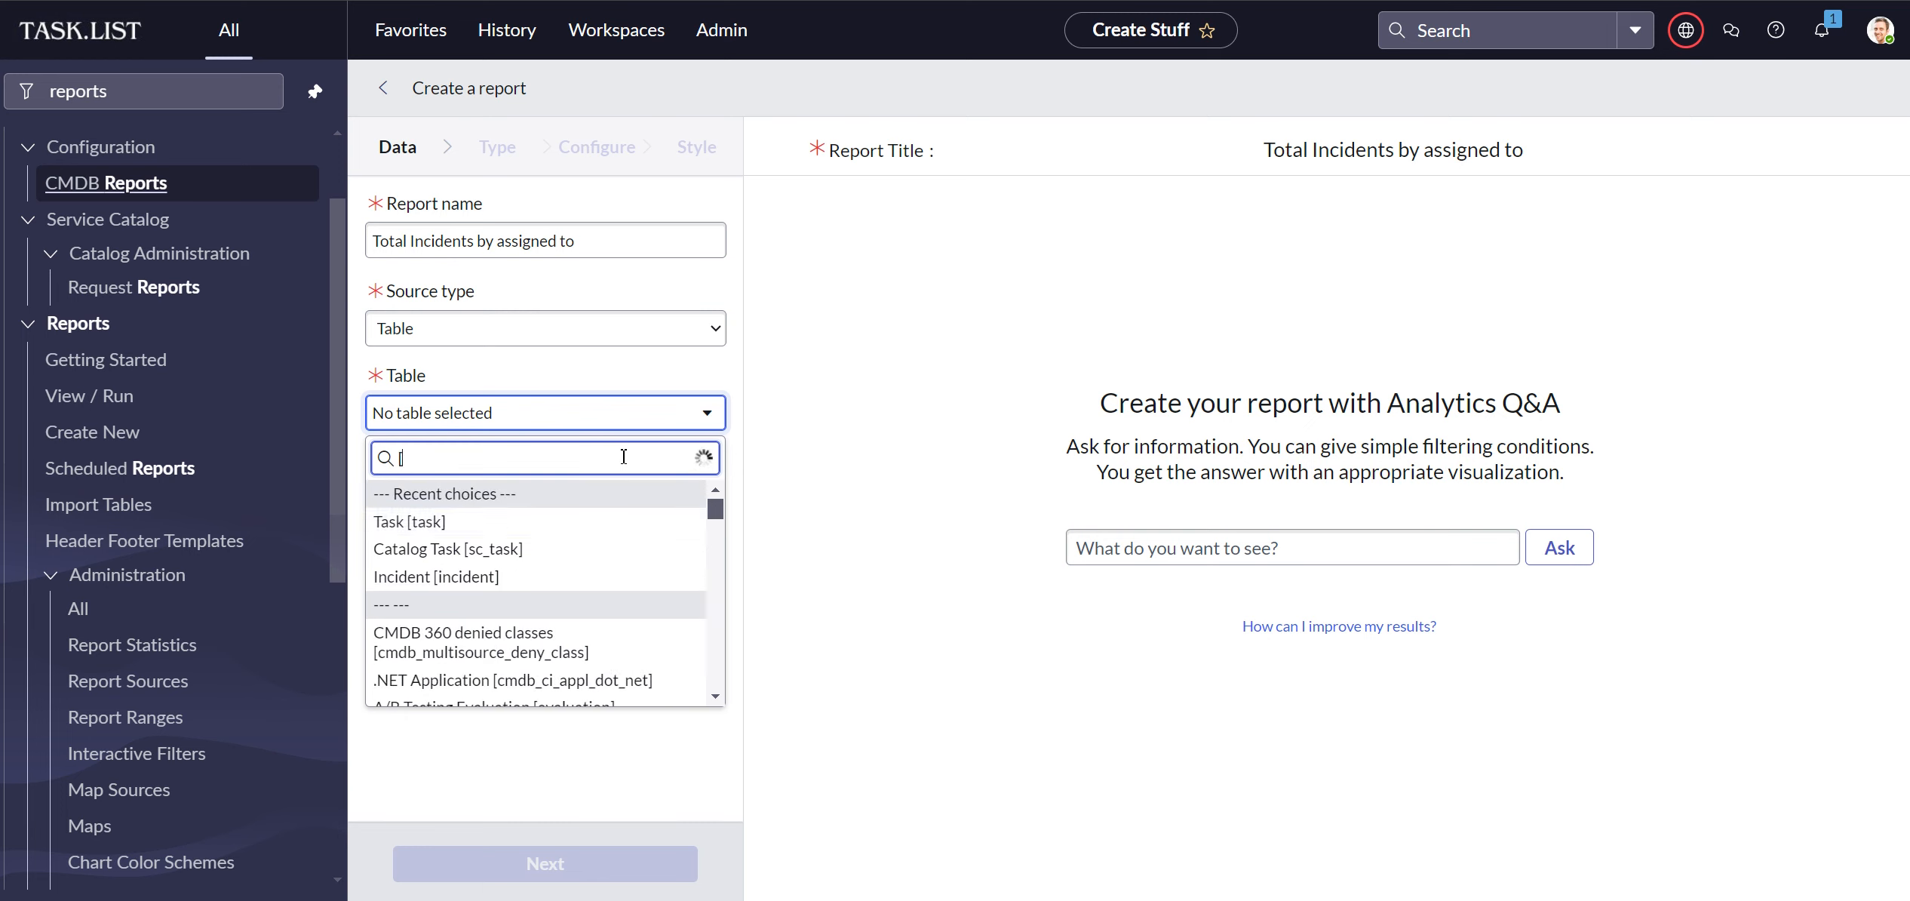
type("incident")
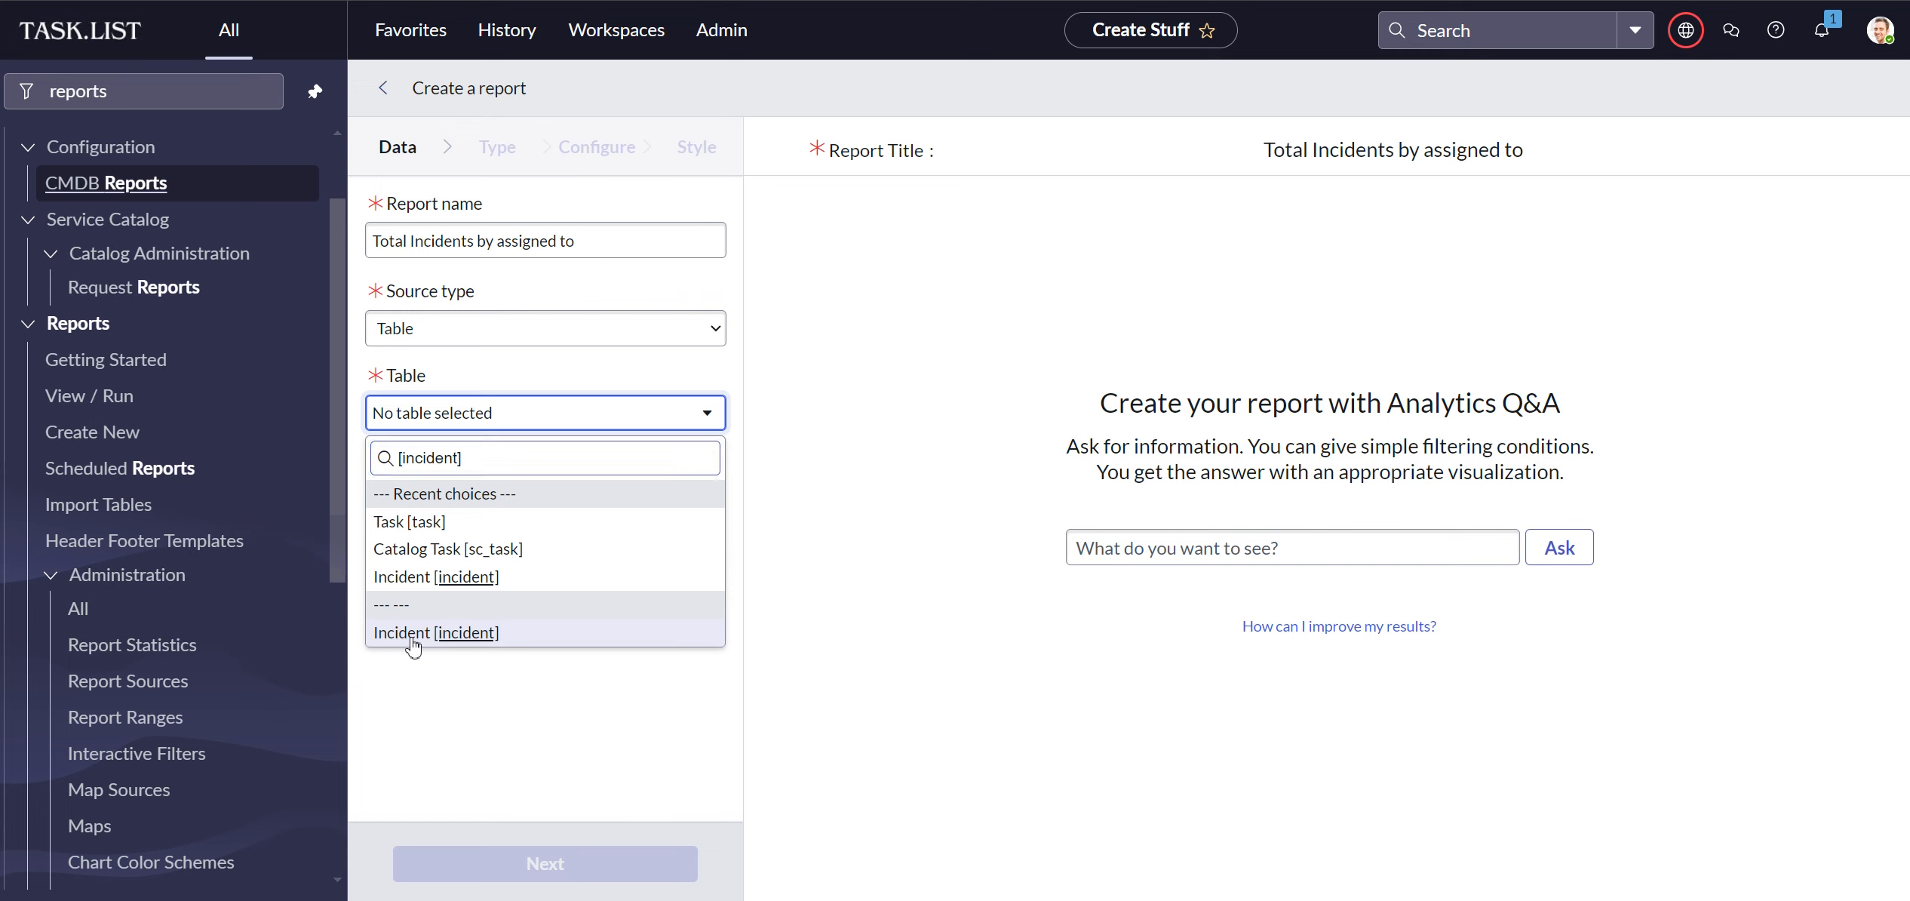
left_click(411, 637)
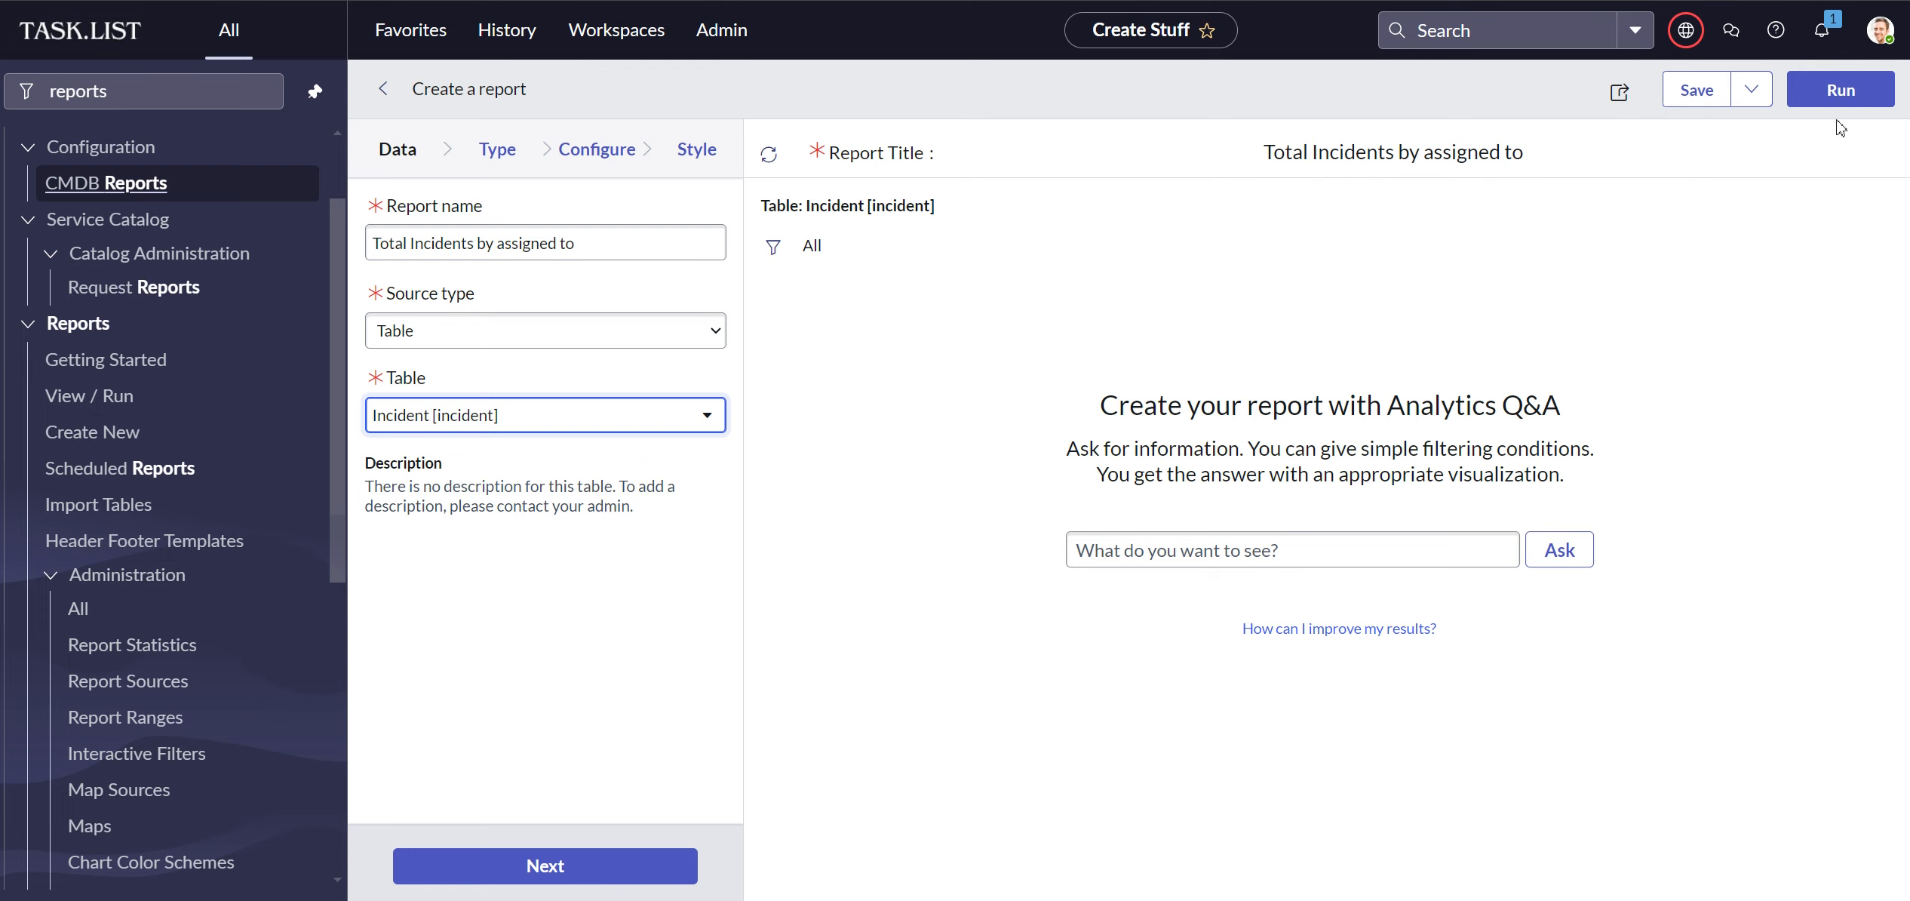
left_click(1835, 94)
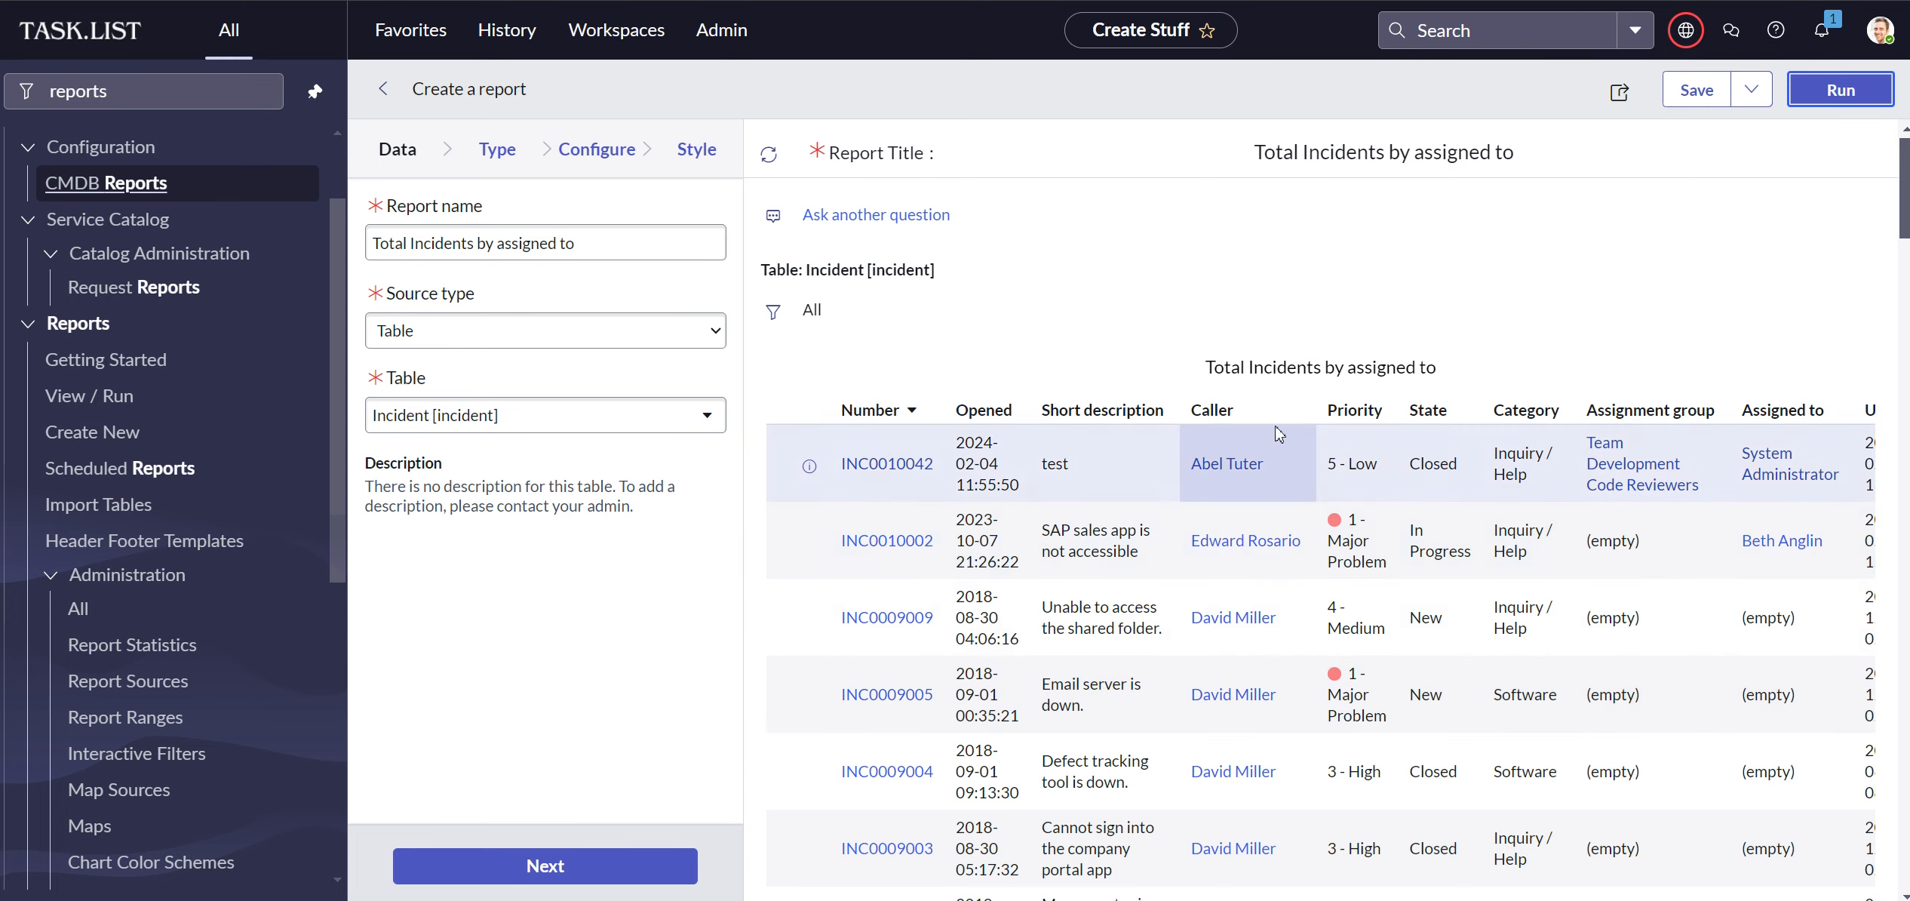
- Look through the report's incident list preview and the available visualization types
scroll(1349, 528, "down", 9)
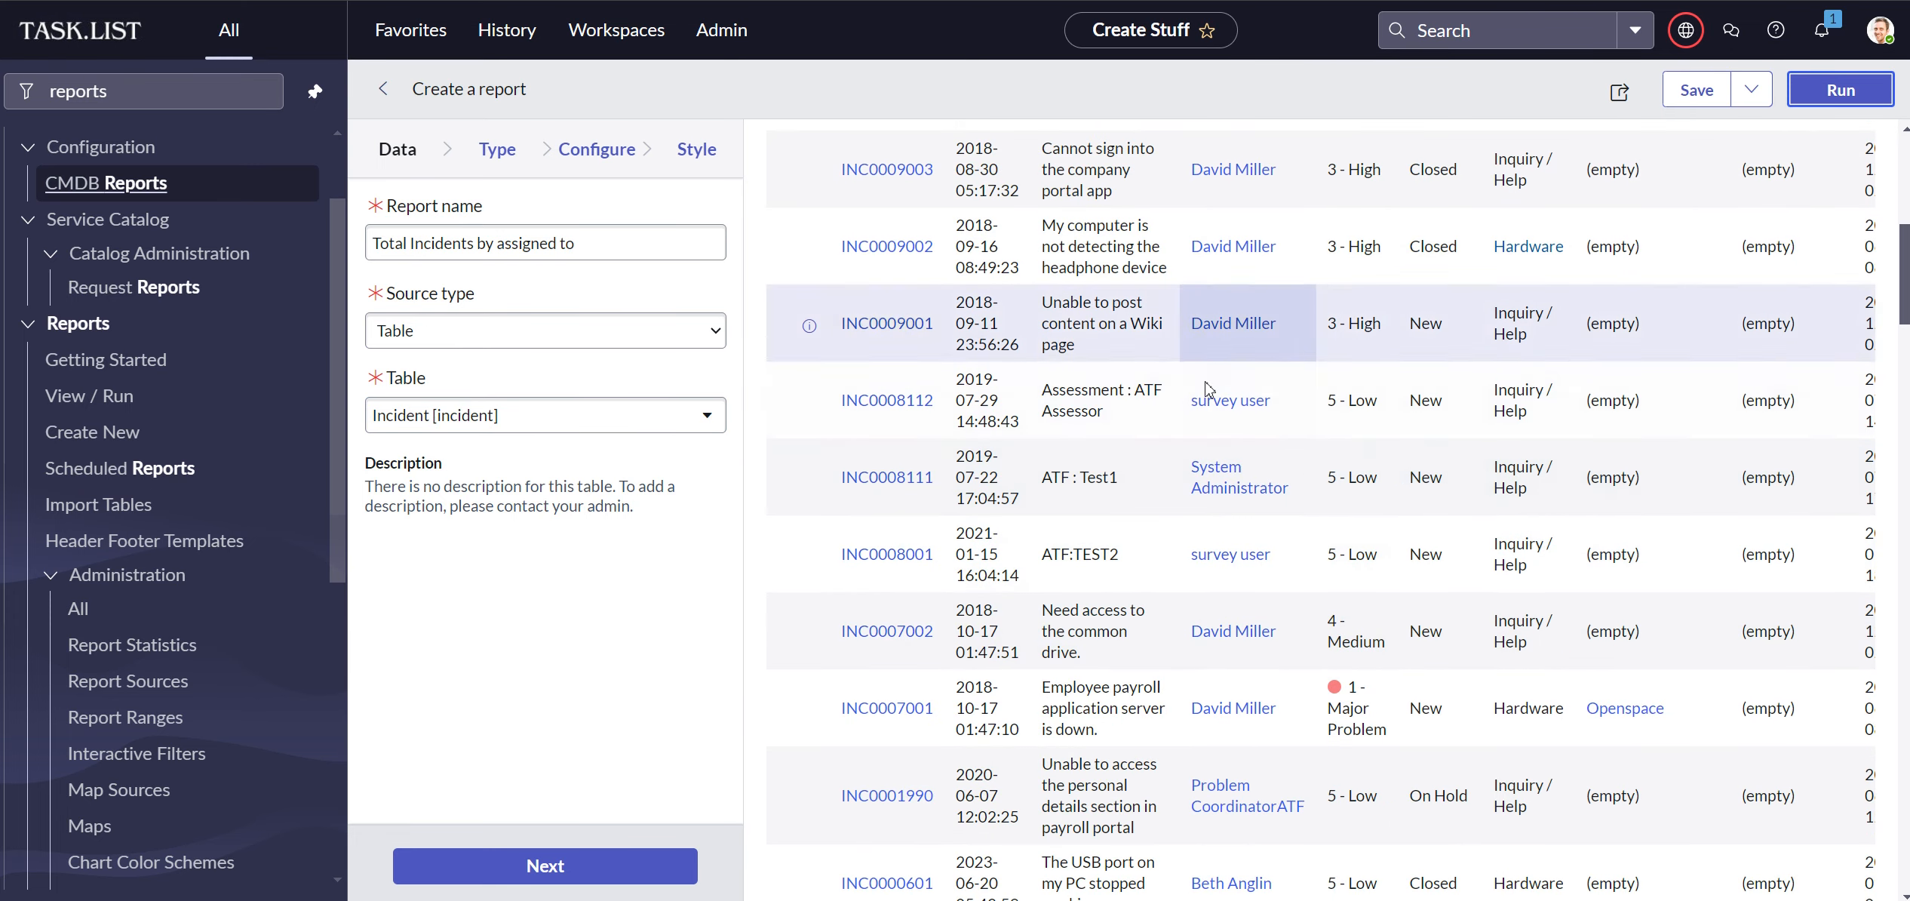
scroll(1282, 581, "down", 9)
scroll(1220, 607, "up", 10)
scroll(1221, 607, "up", 10)
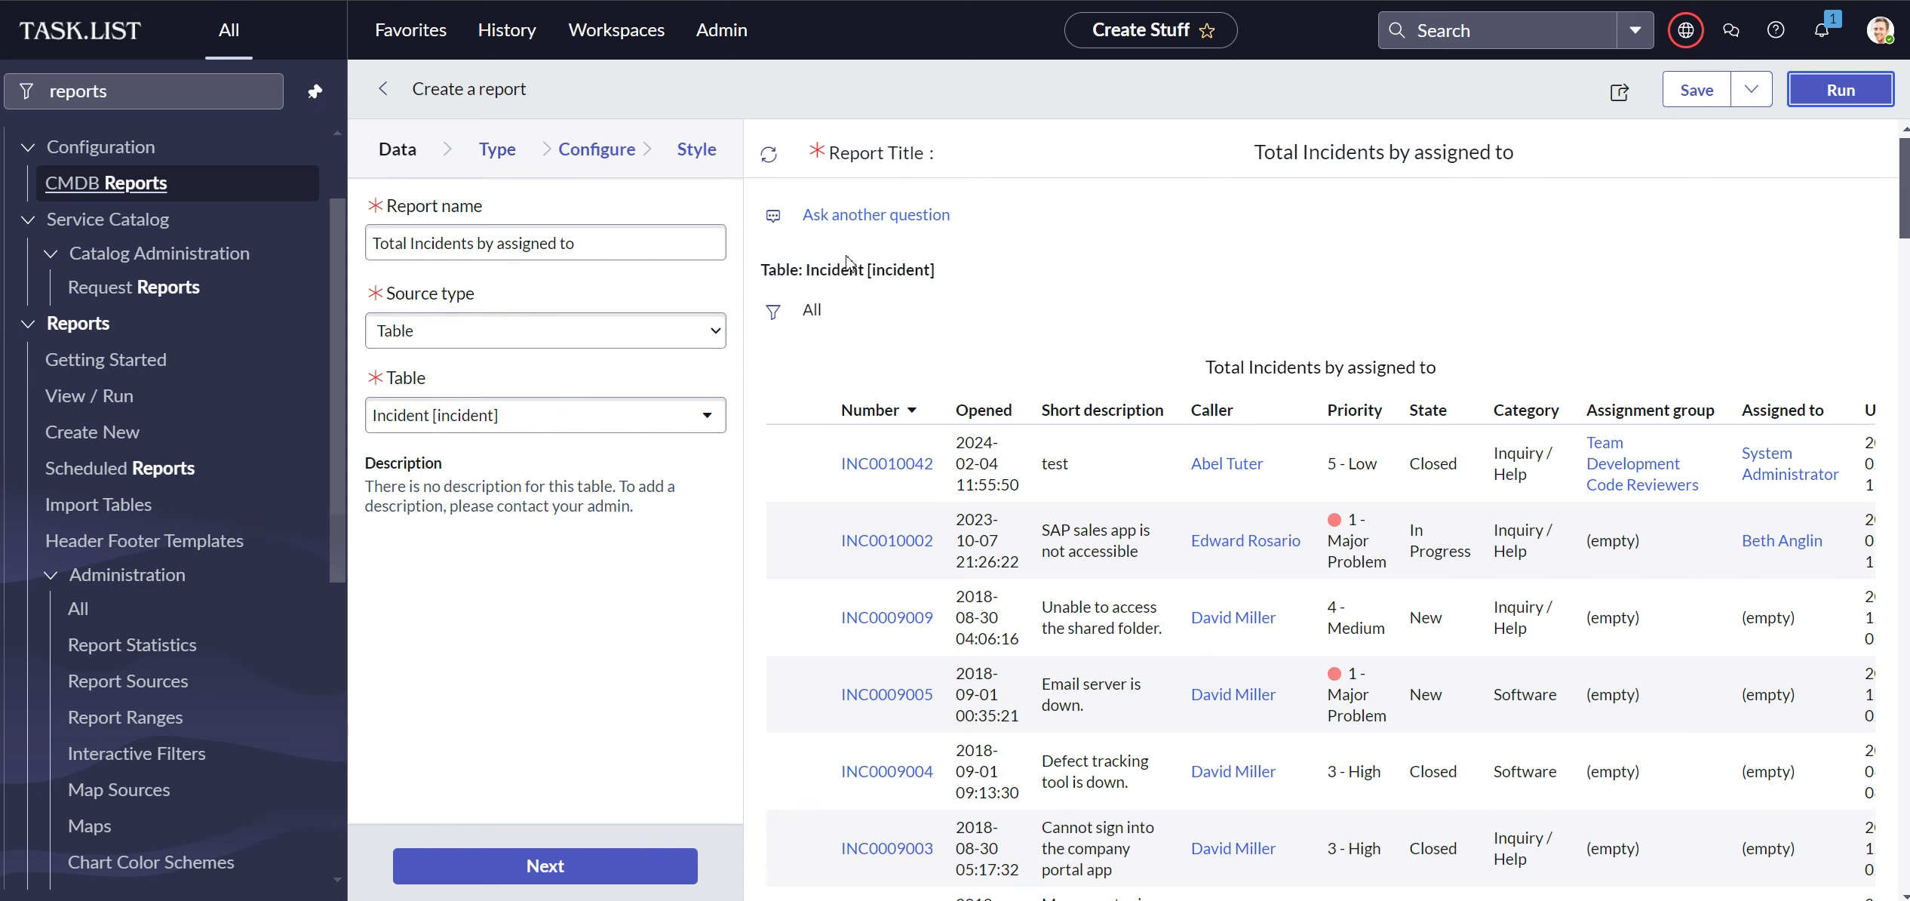
left_click(503, 156)
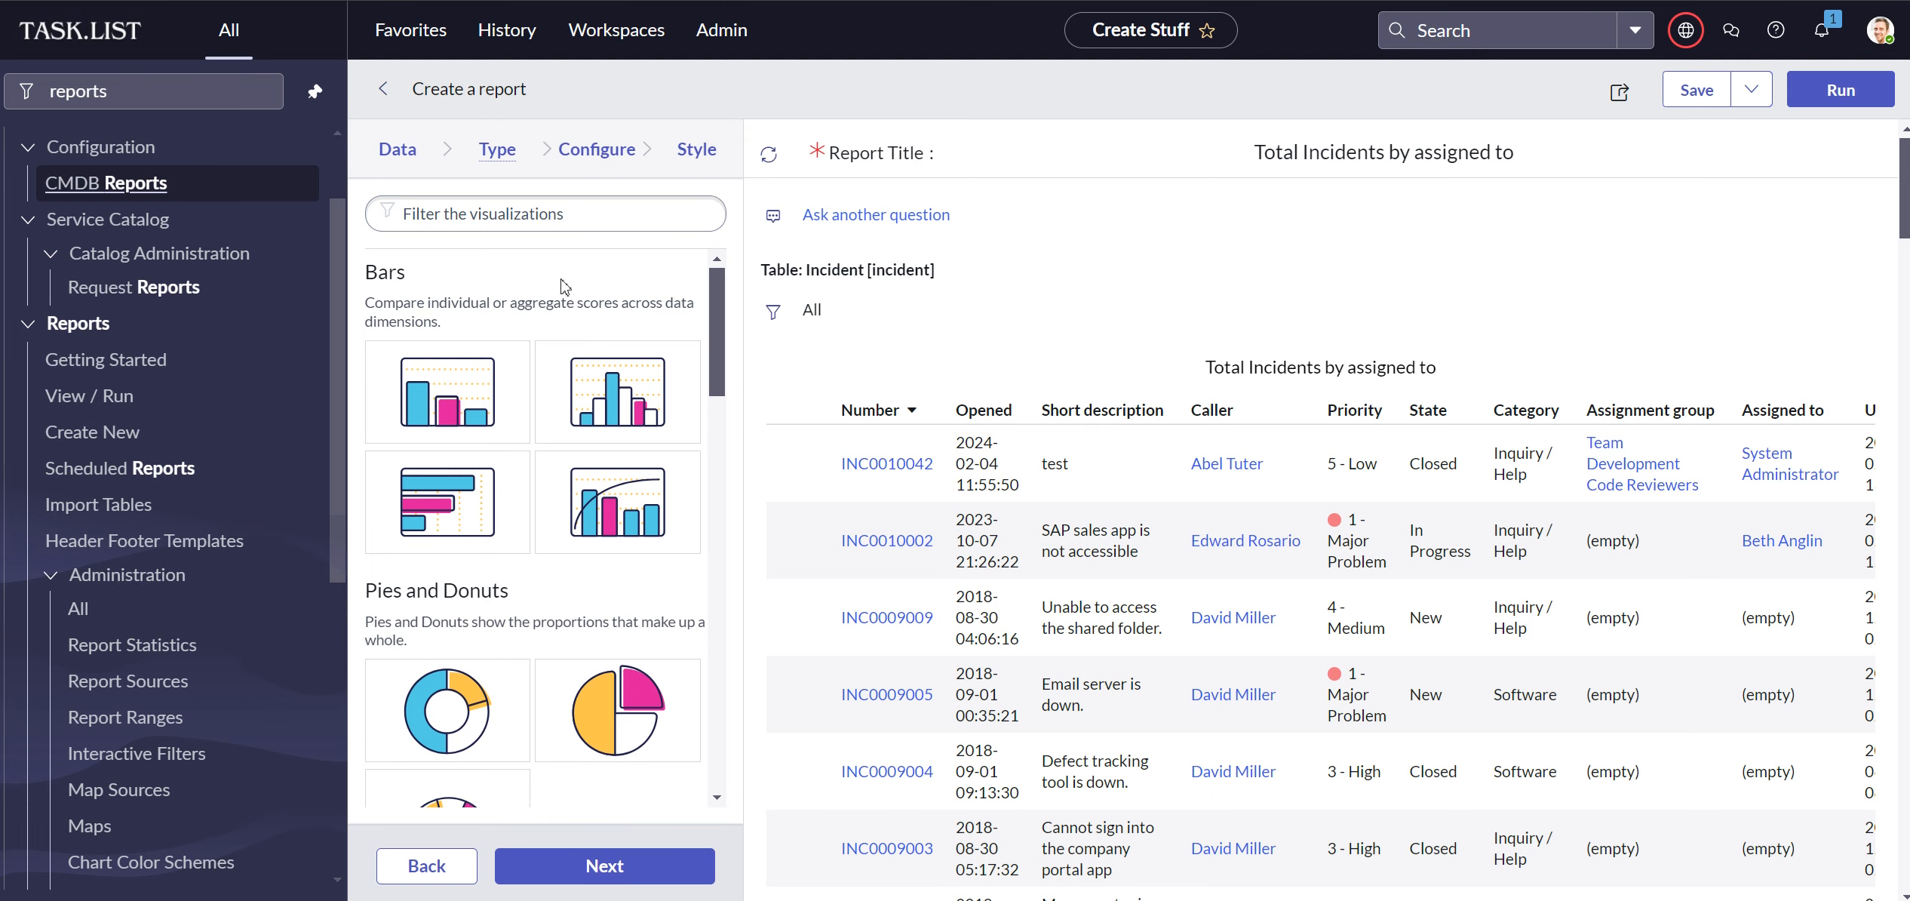
left_click_drag(712, 367, 699, 769)
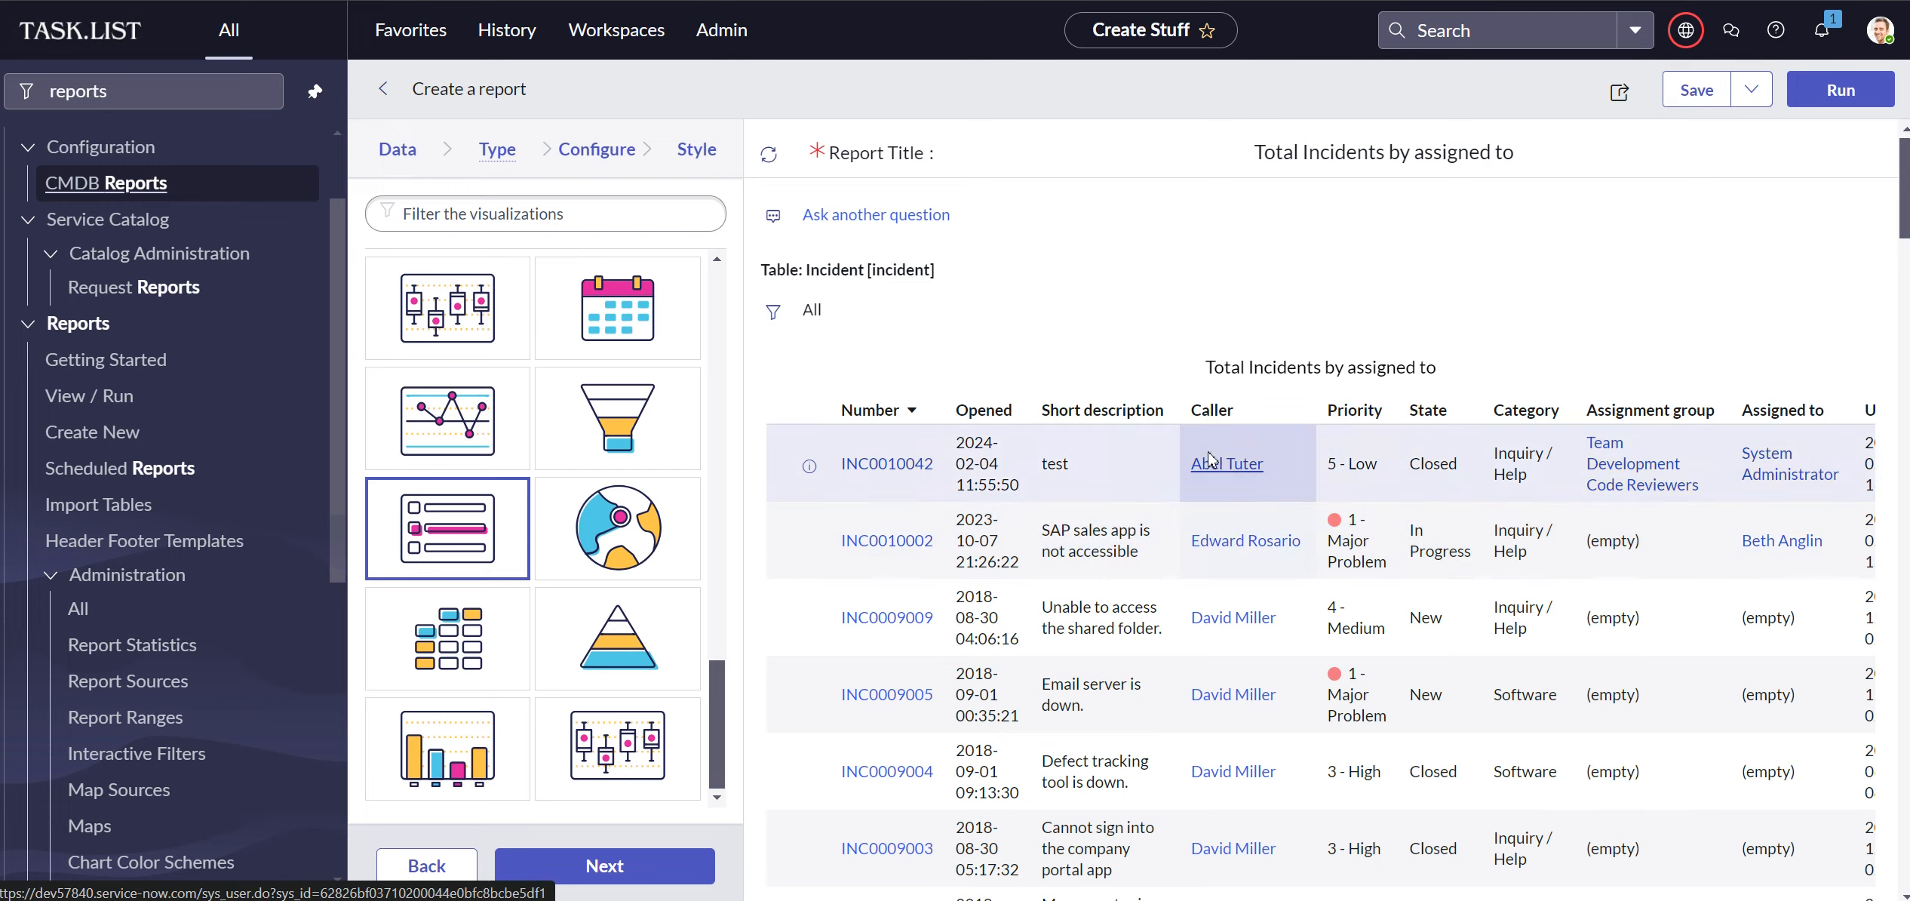
scroll(1669, 532, "down", 5)
scroll(1669, 533, "up", 5)
- Save the new "Total Incidents by assigned to" report, staying in the report editor and dismissing the notification
left_click(384, 94)
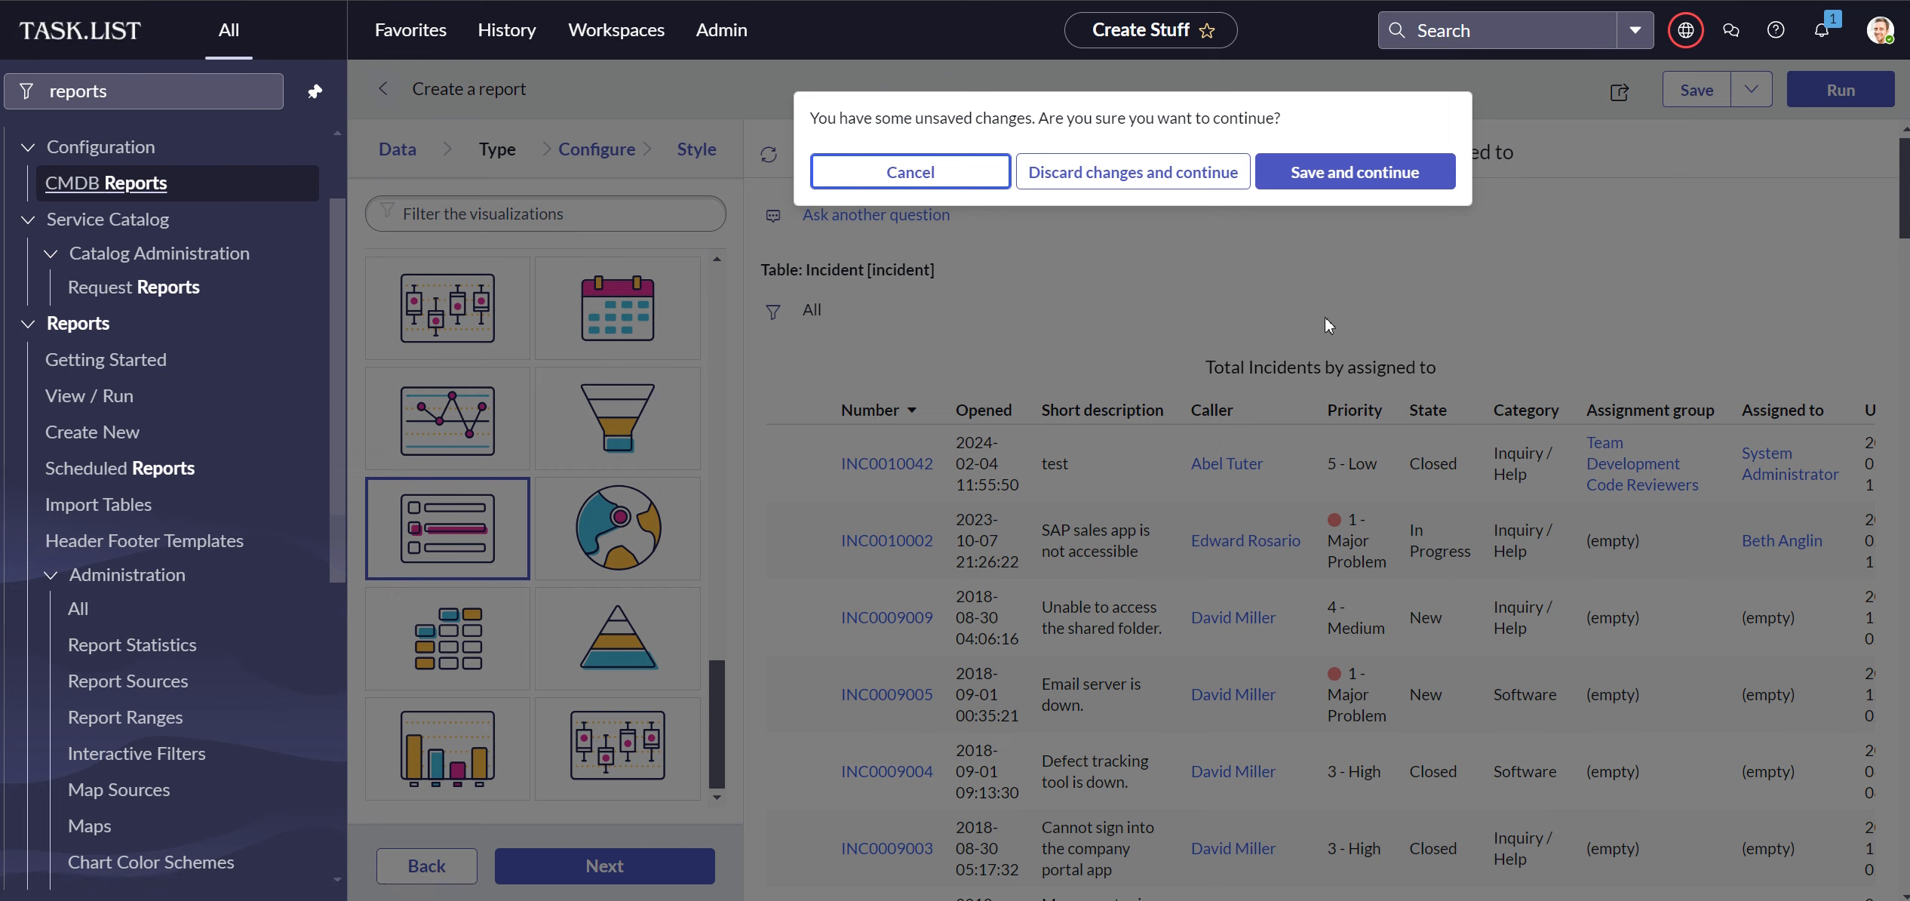
left_click(955, 180)
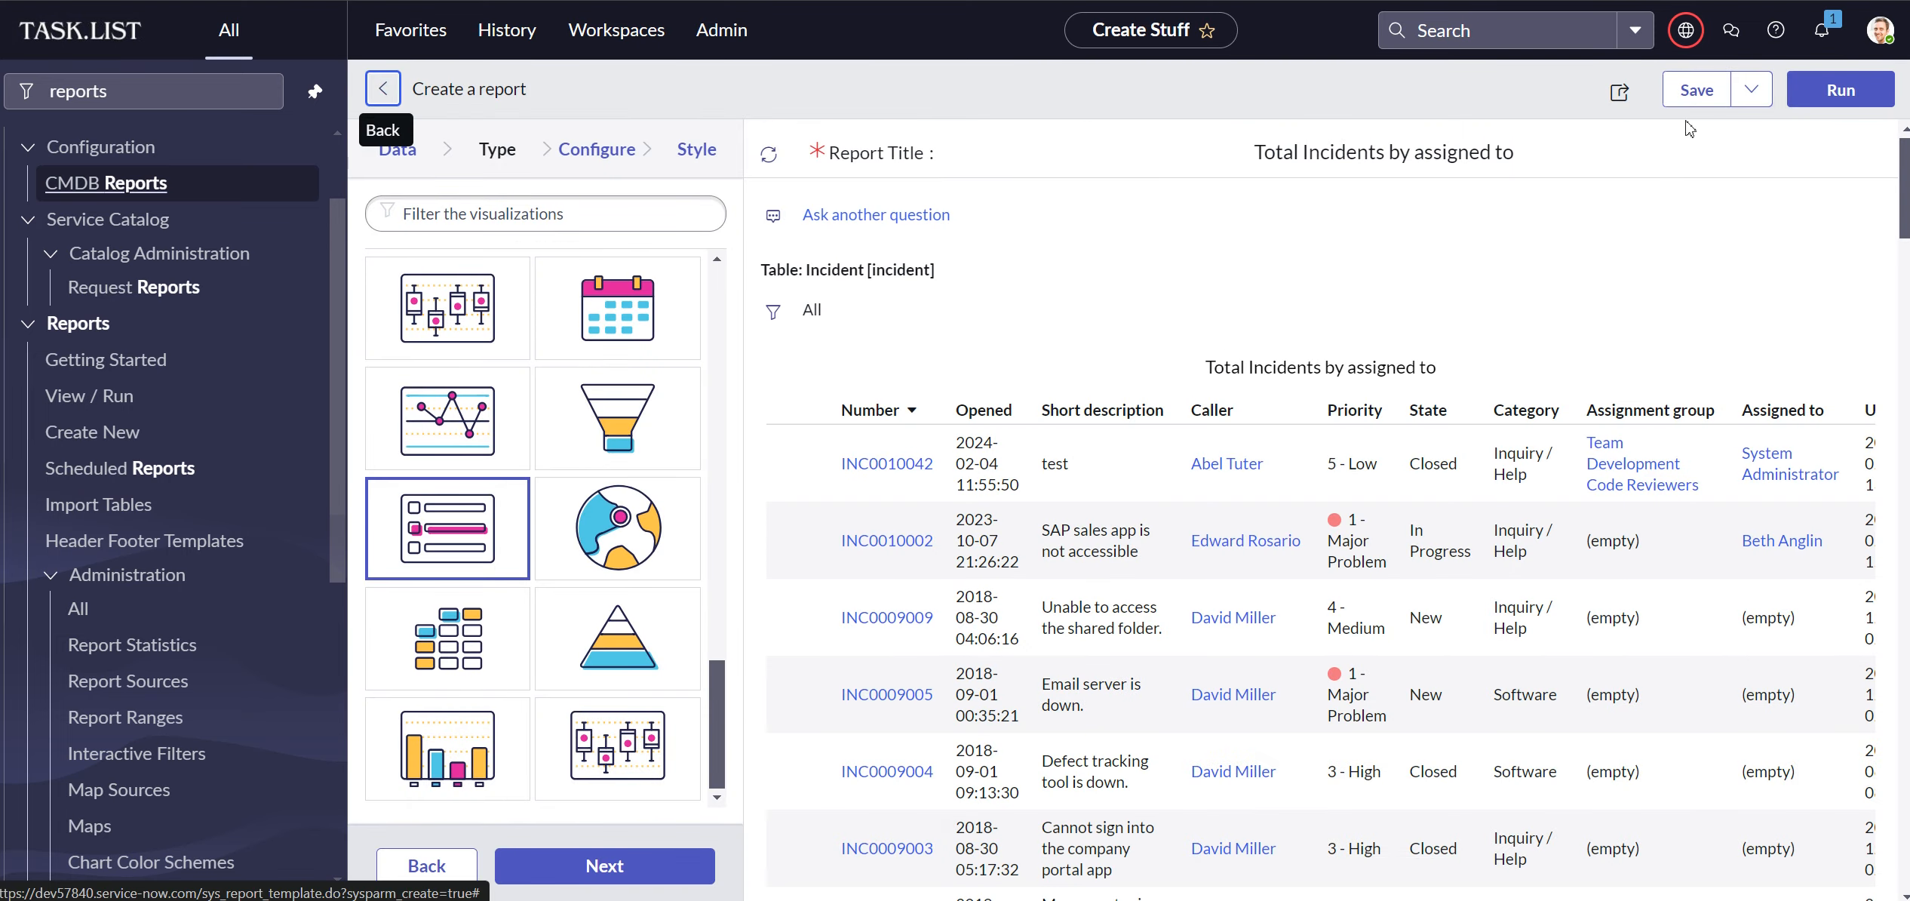
left_click(1696, 92)
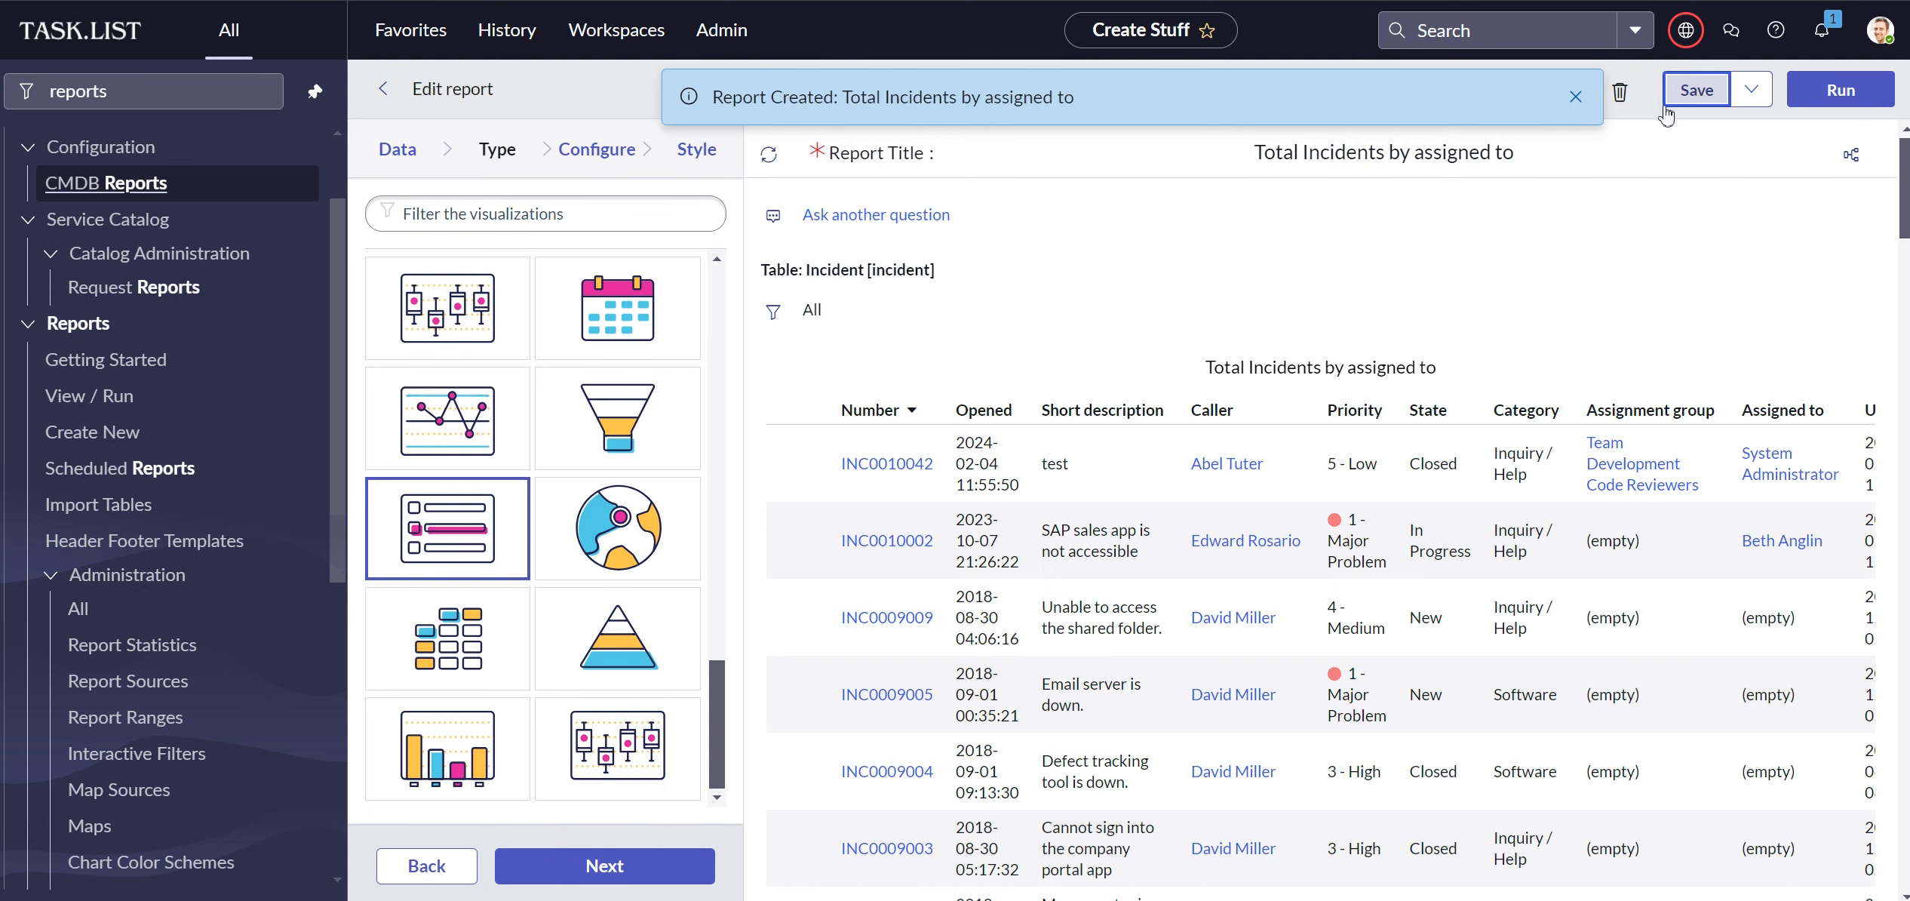
left_click(1575, 101)
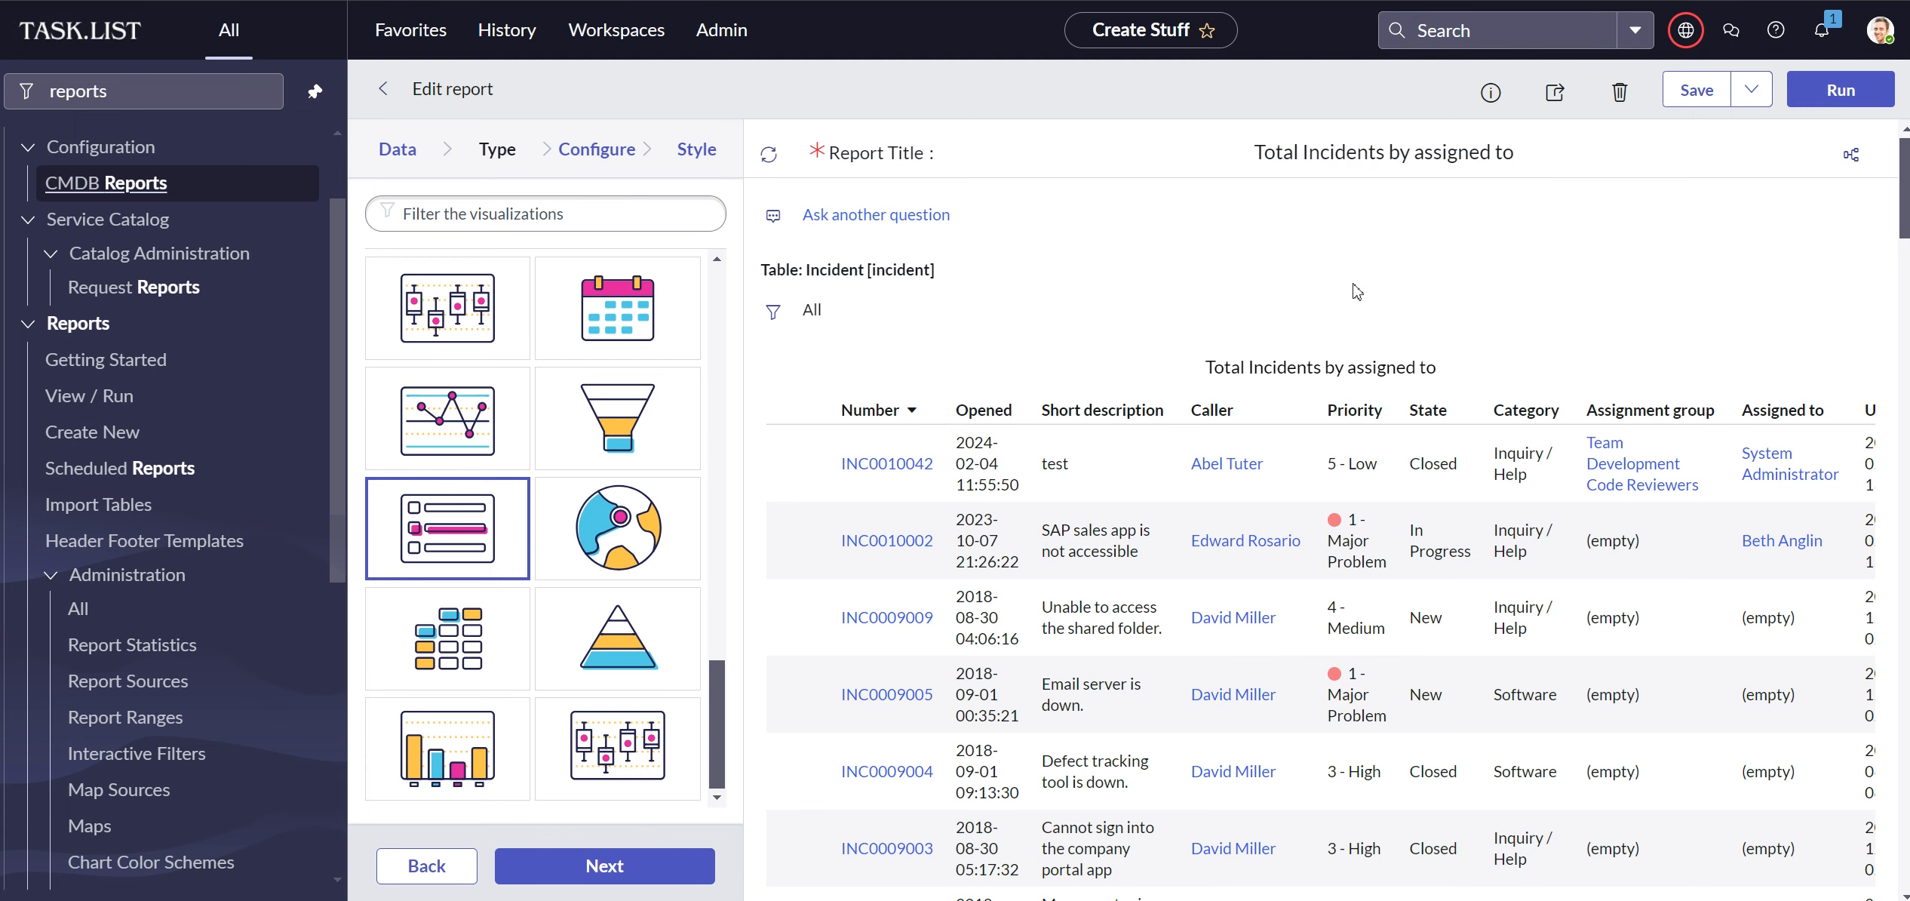
left_click(774, 312)
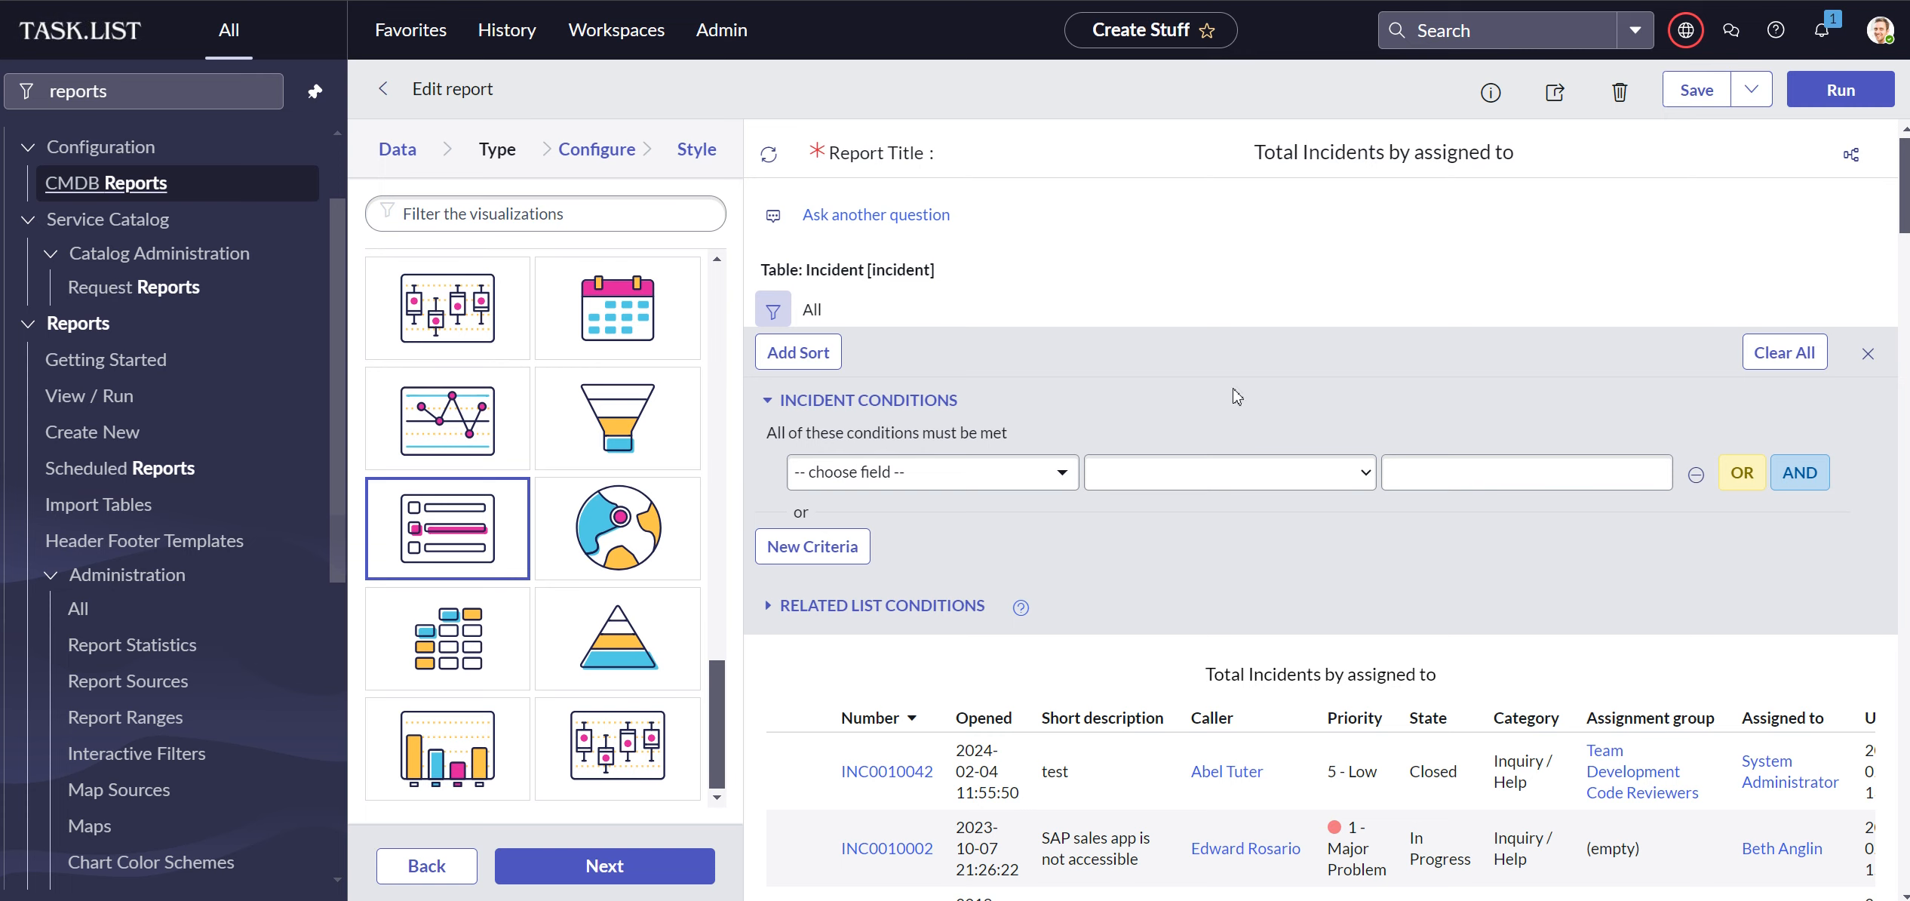
left_click(929, 481)
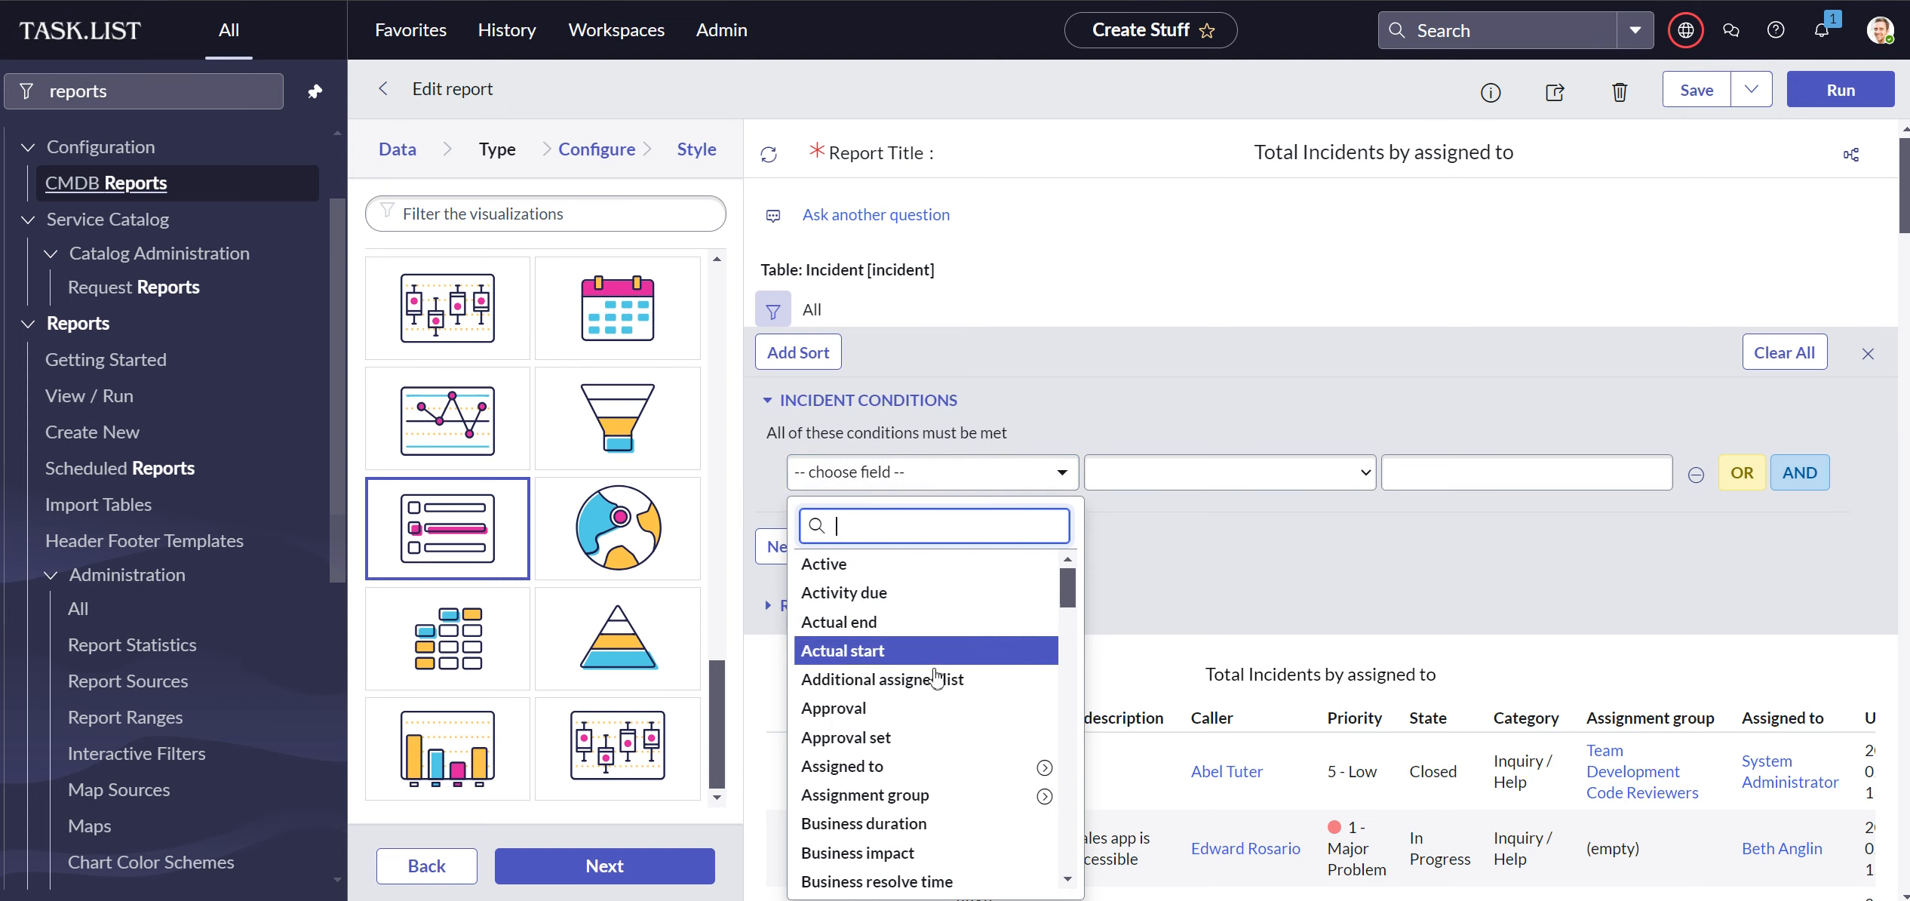
left_click(912, 779)
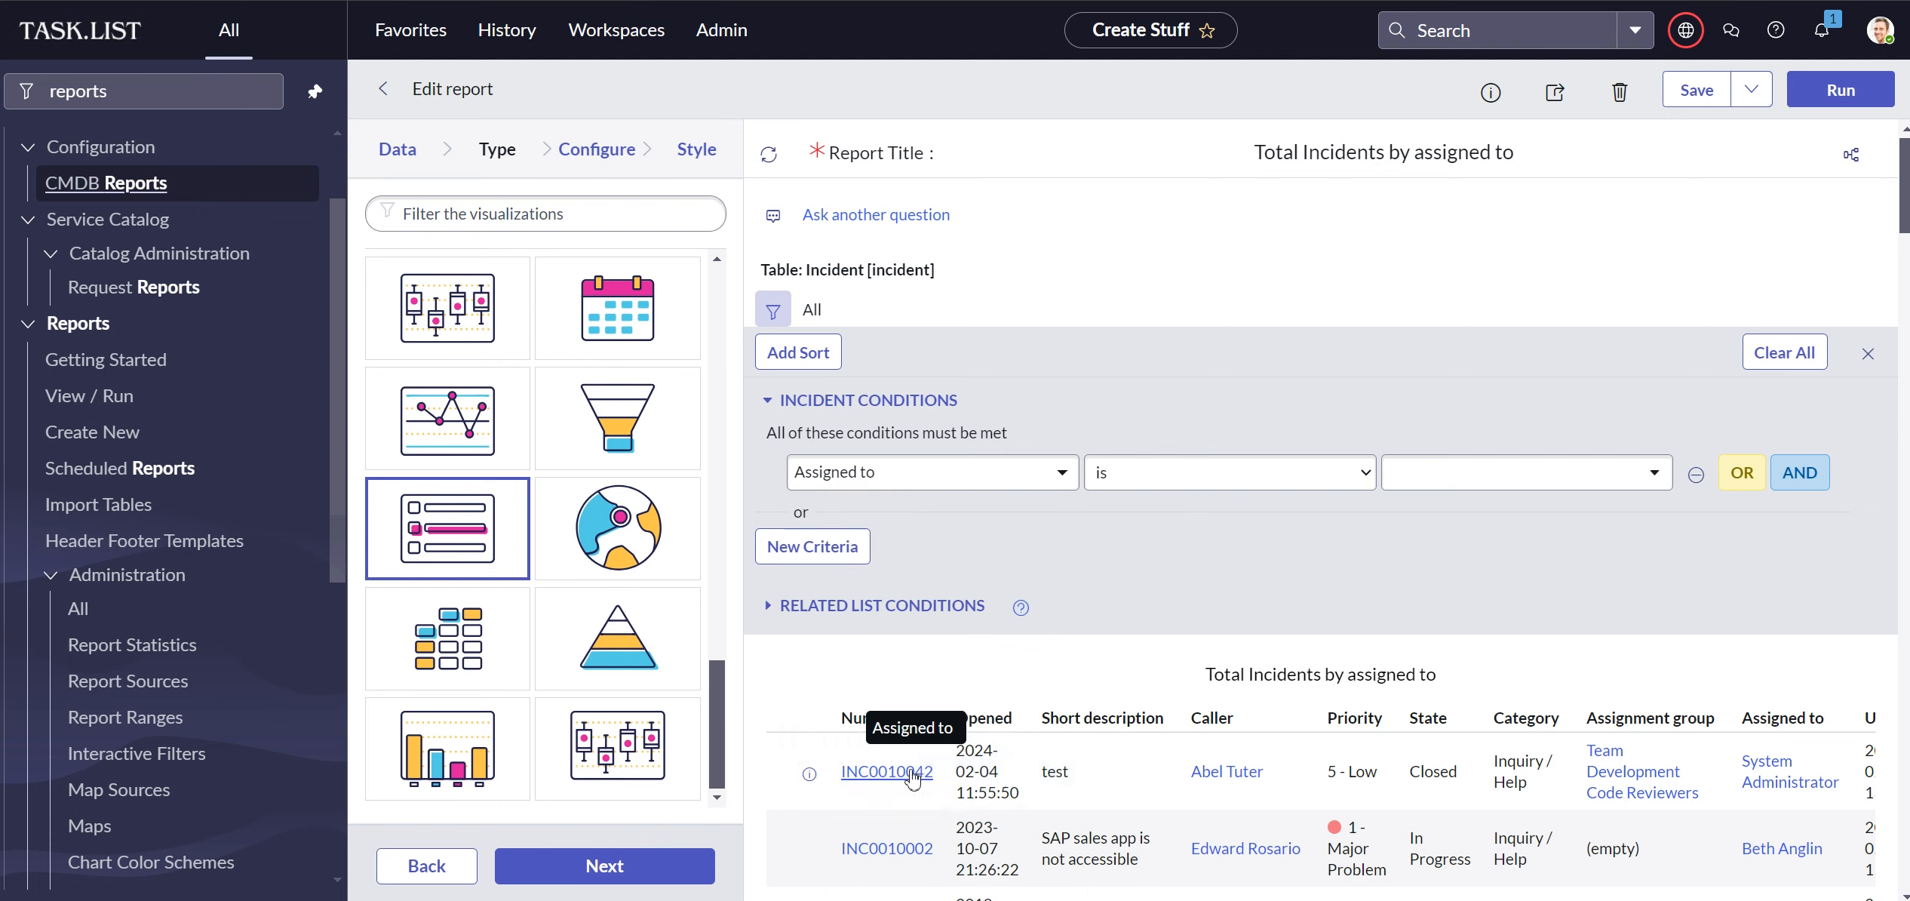
left_click(1369, 475)
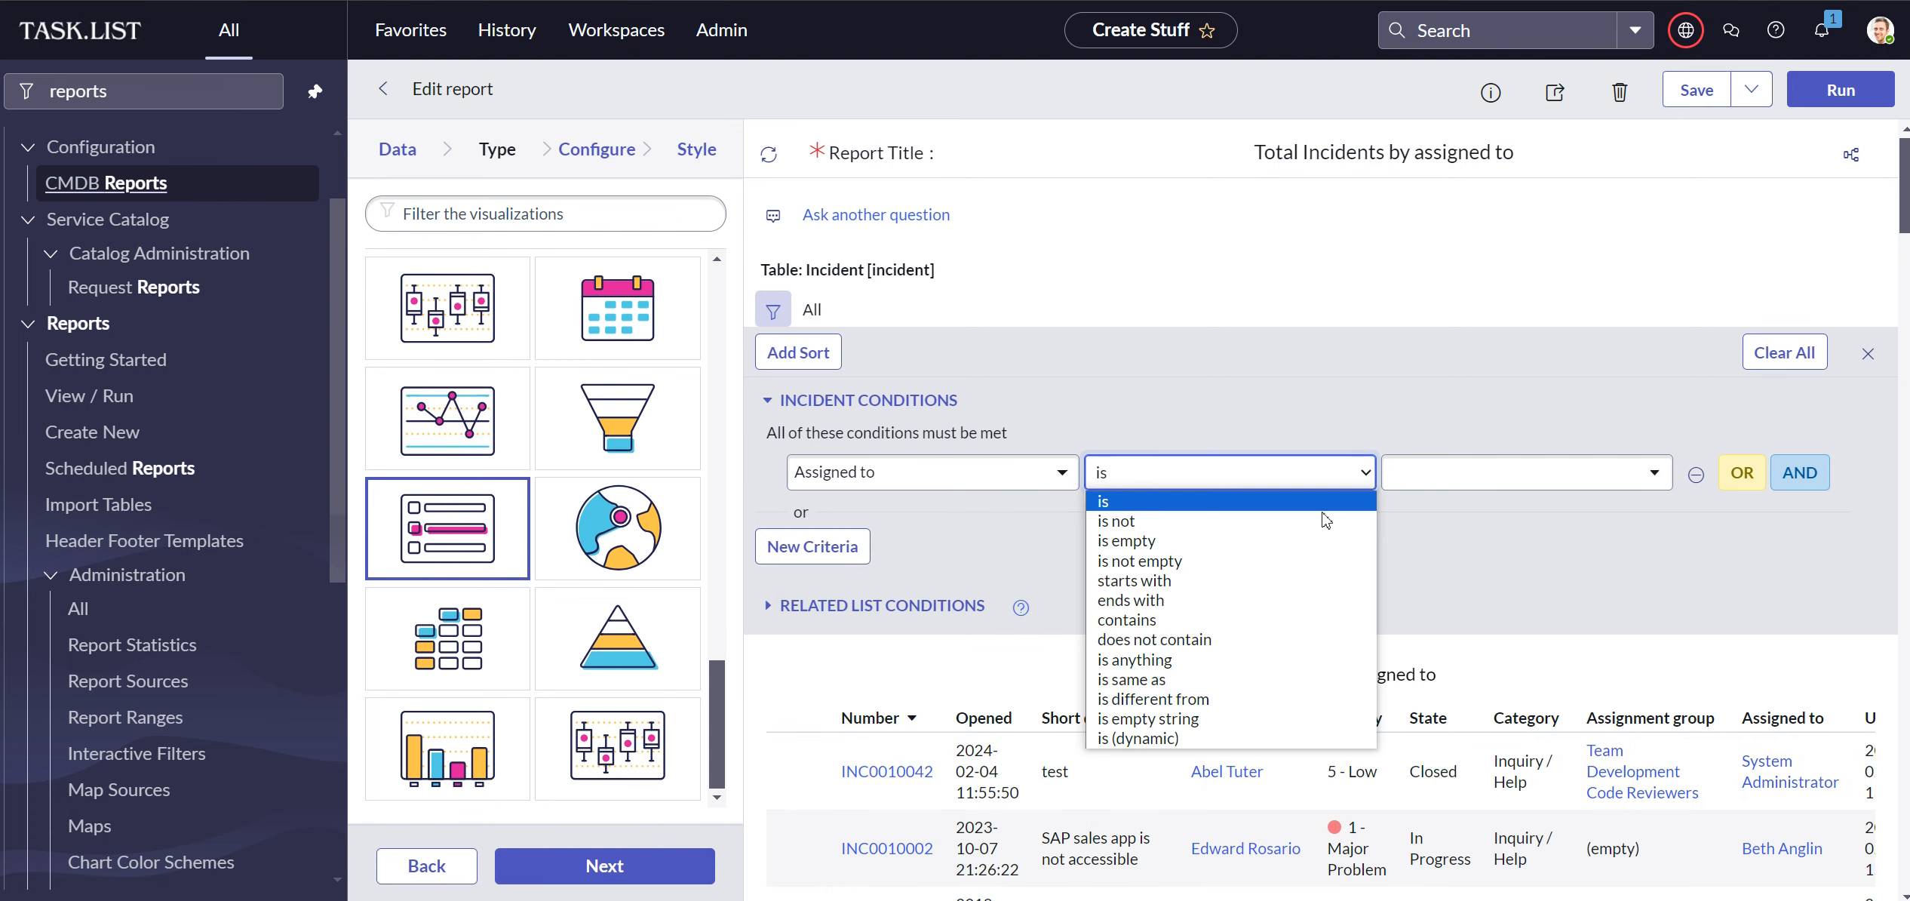
left_click(1267, 501)
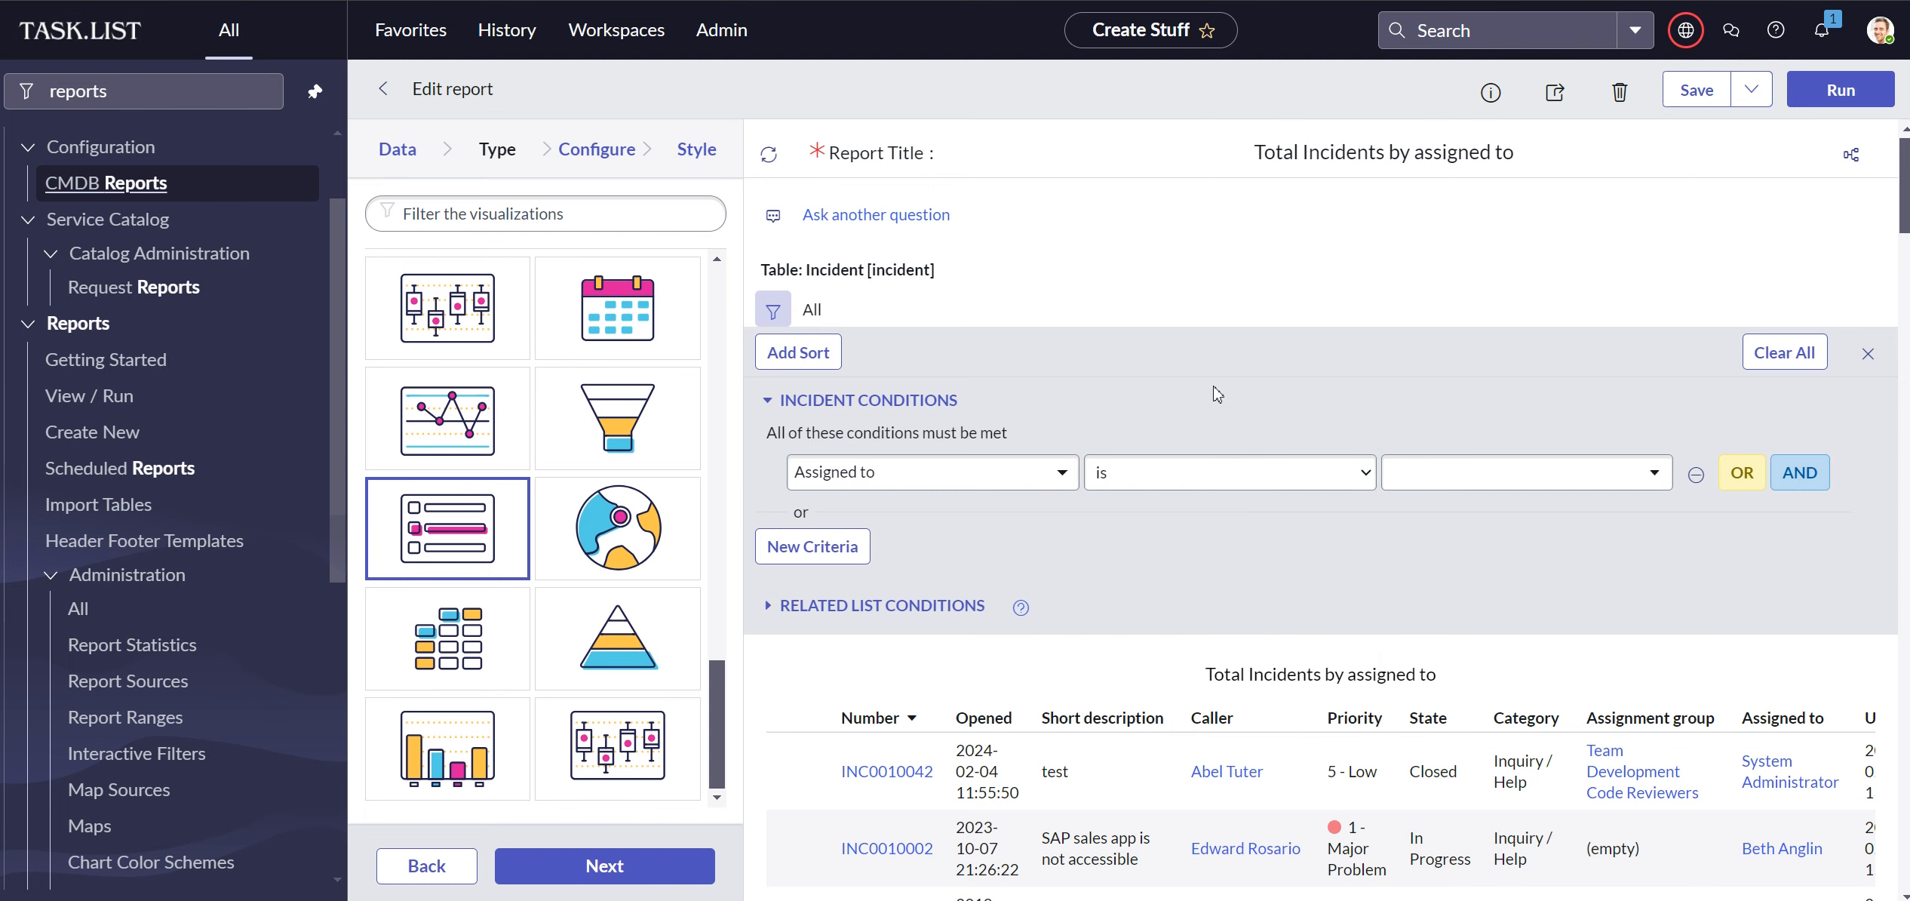
left_click(1696, 474)
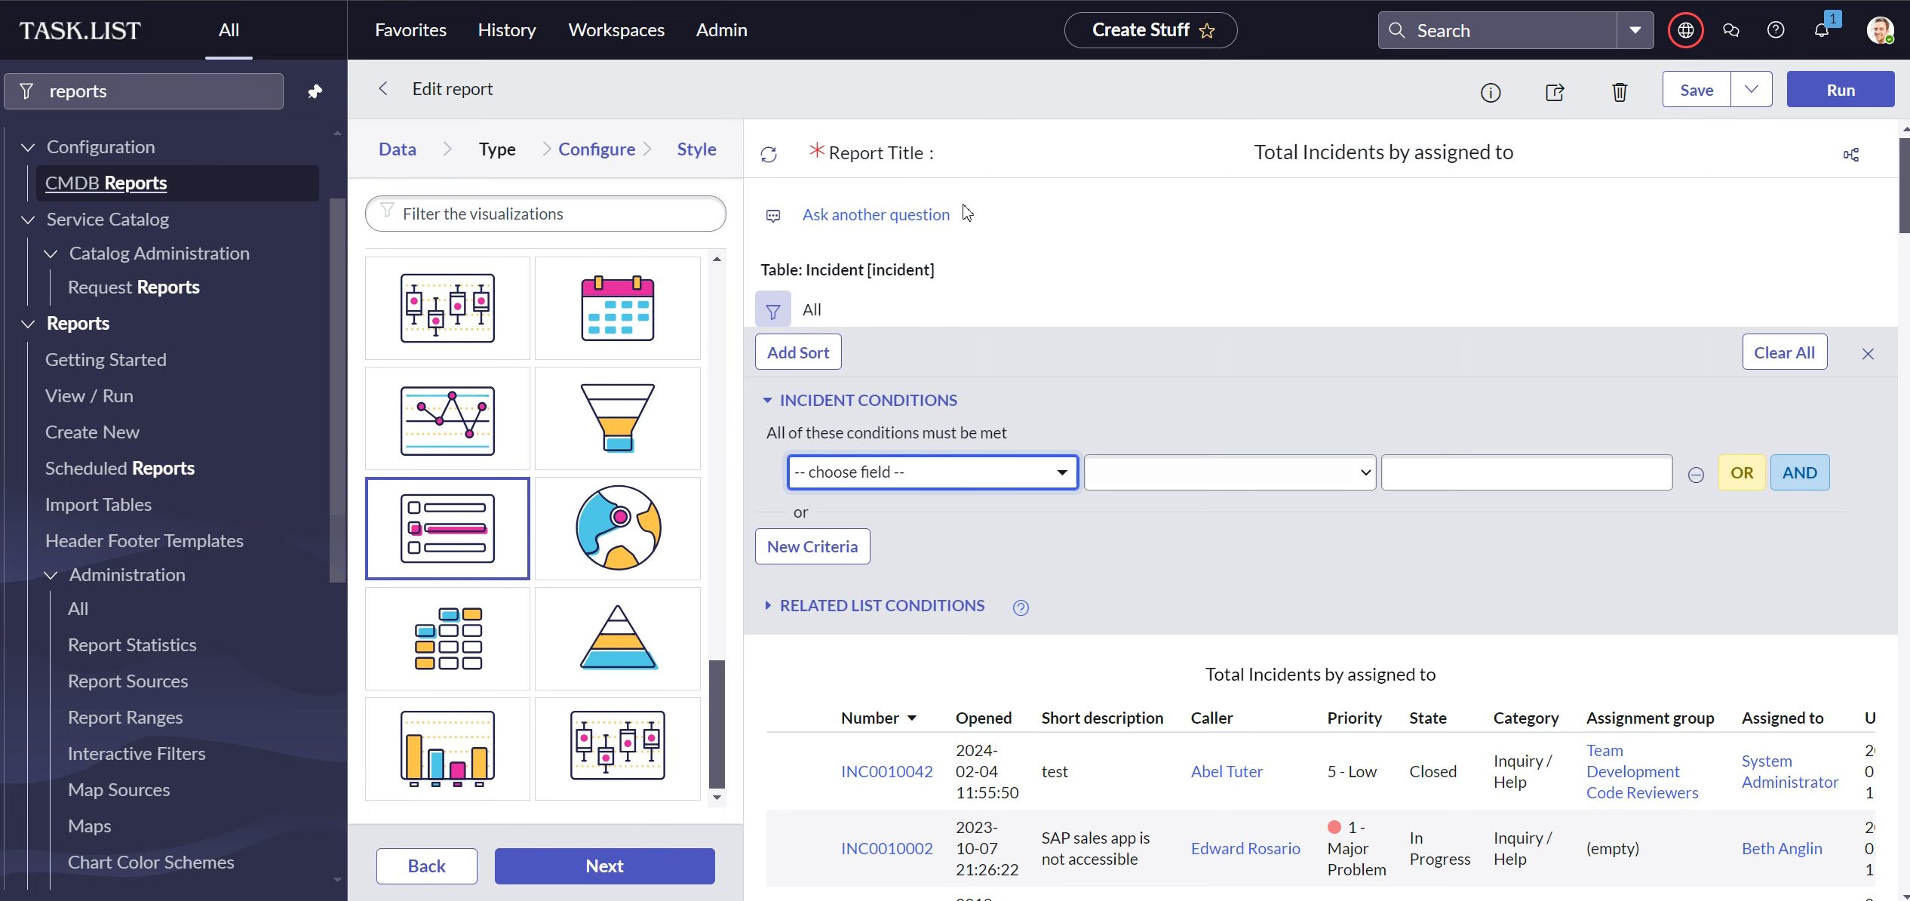
- Group the report by Assigned to in its configuration and run the report
left_click(595, 151)
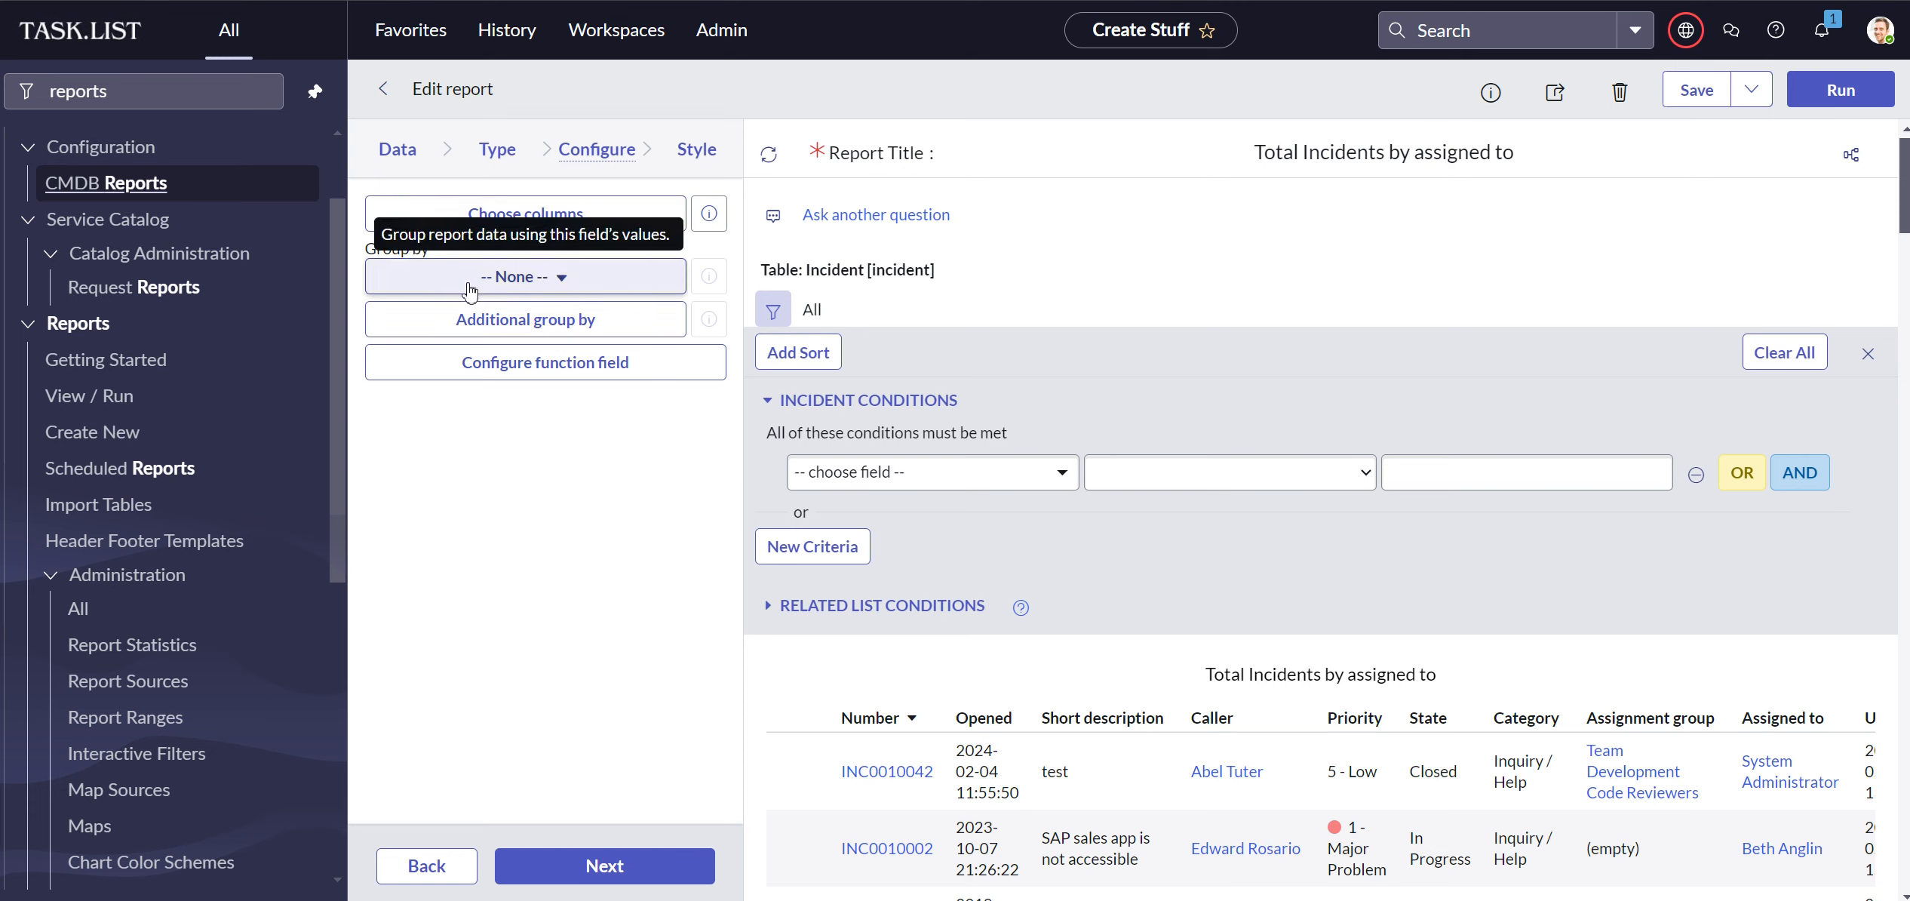
left_click(500, 281)
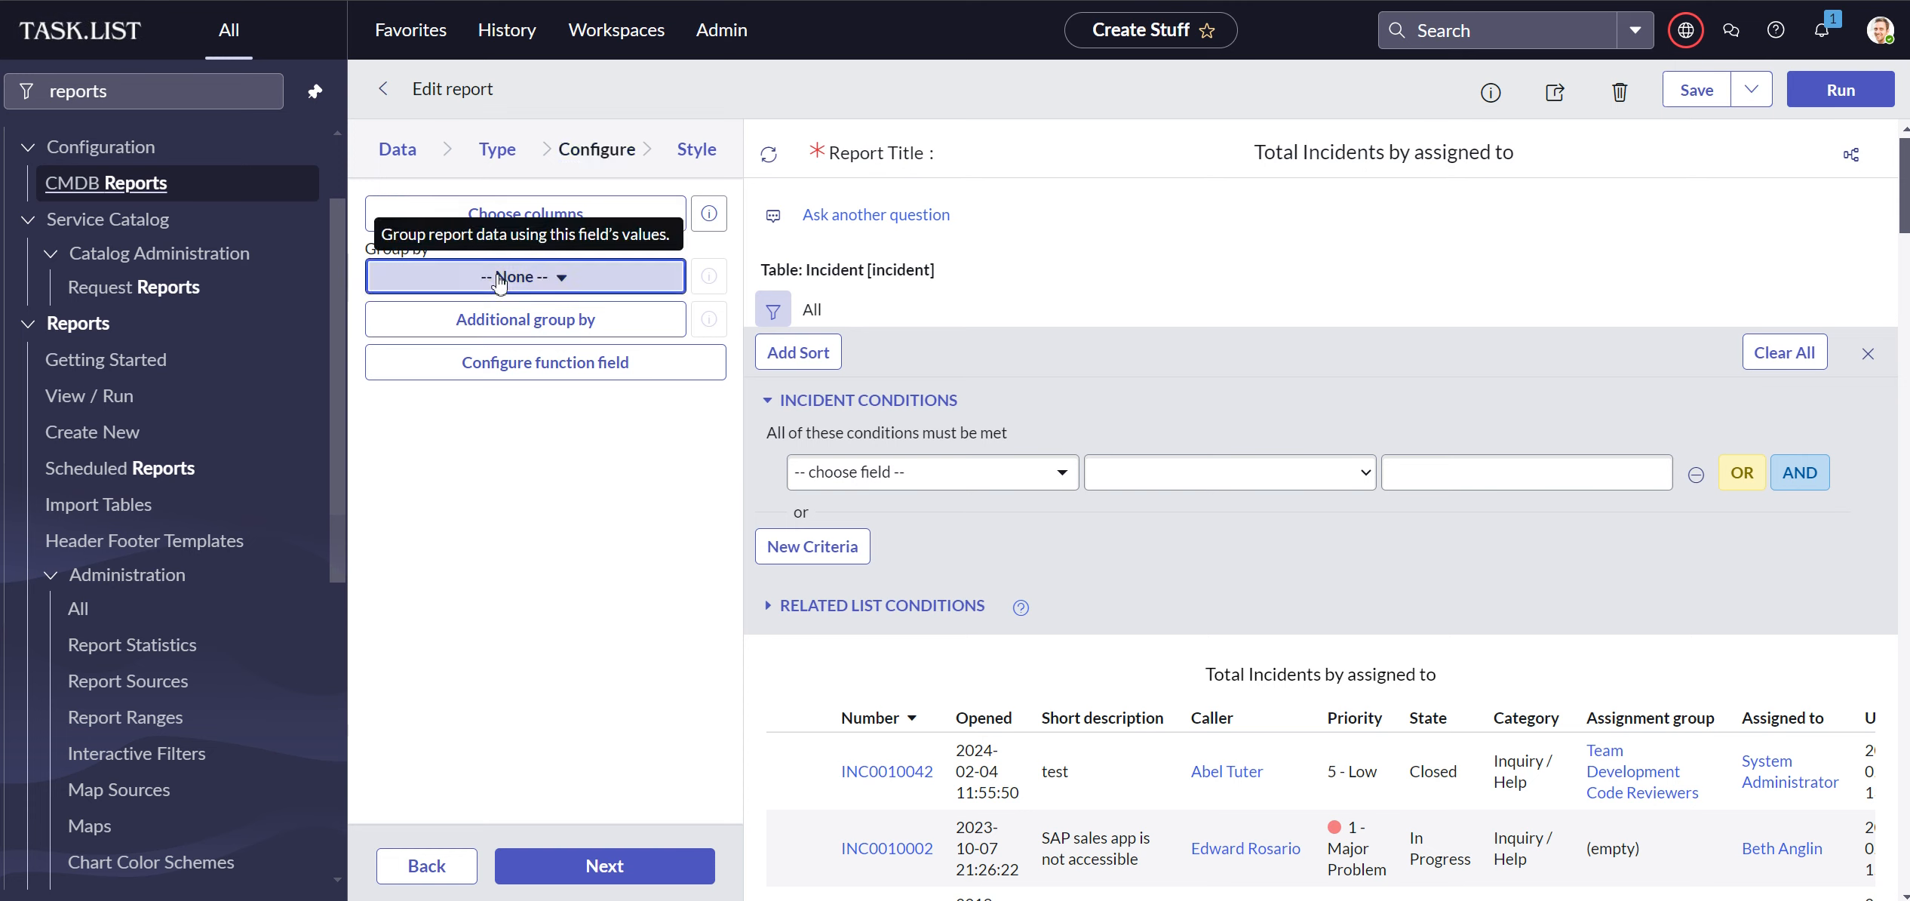
left_click(499, 280)
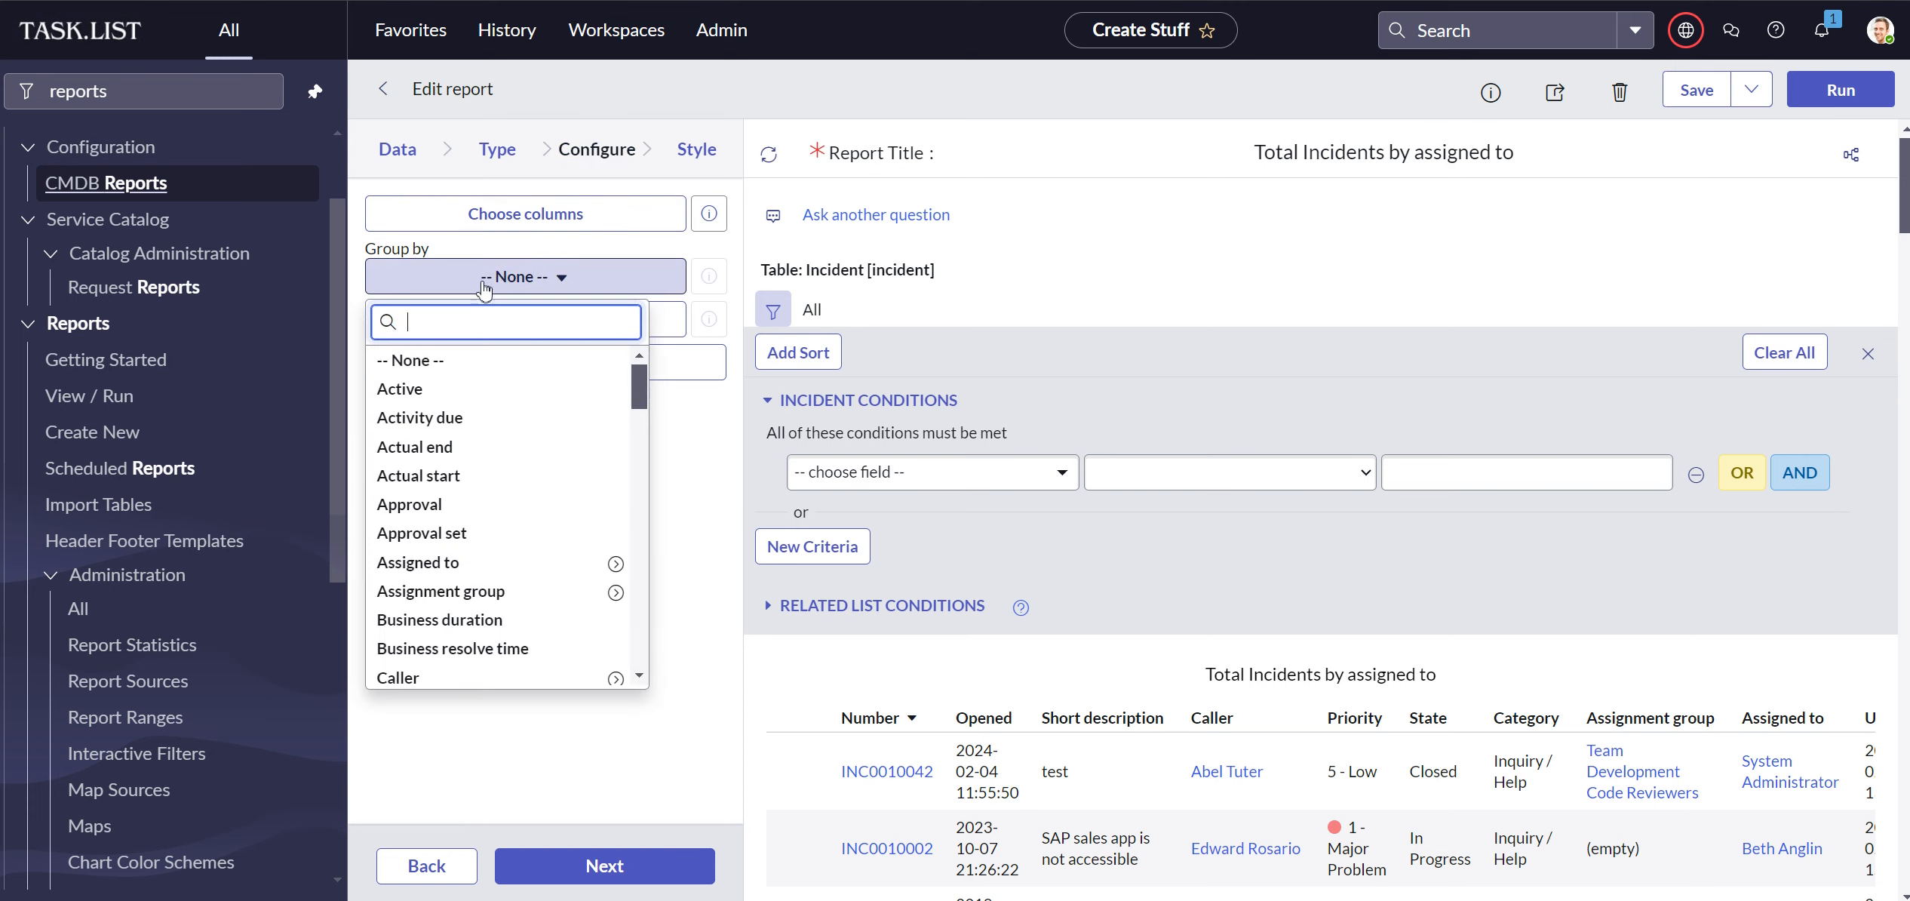
left_click(475, 564)
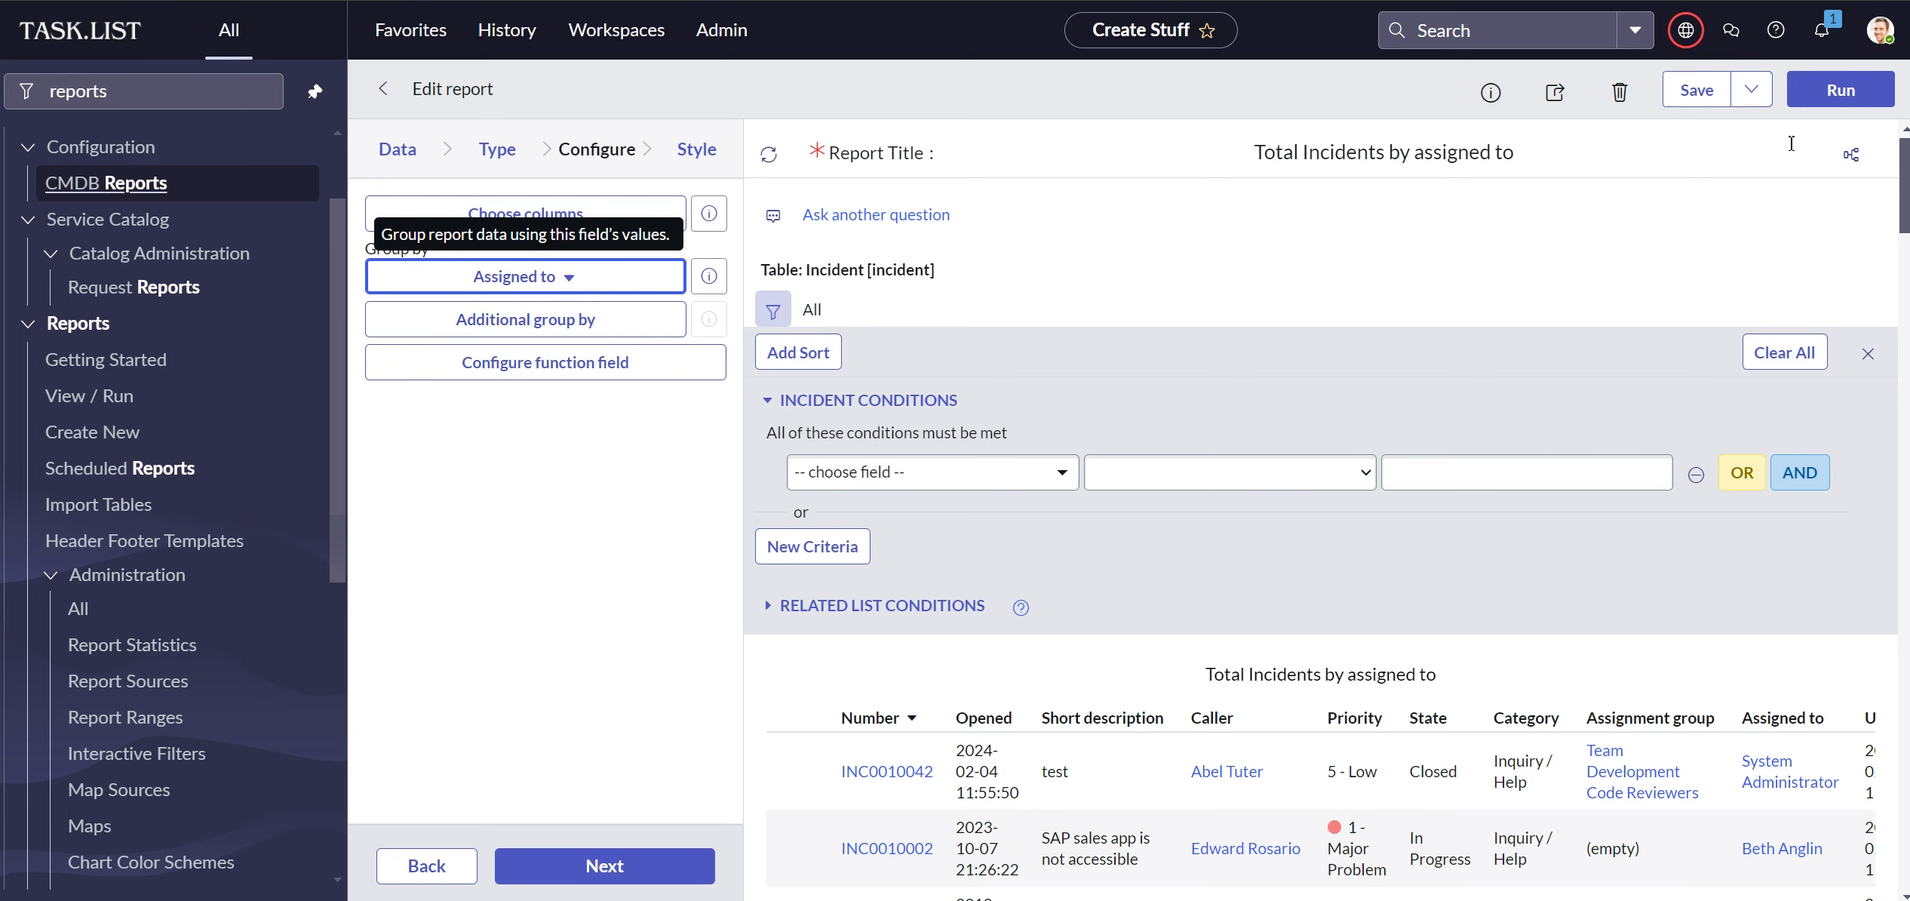
left_click(1841, 92)
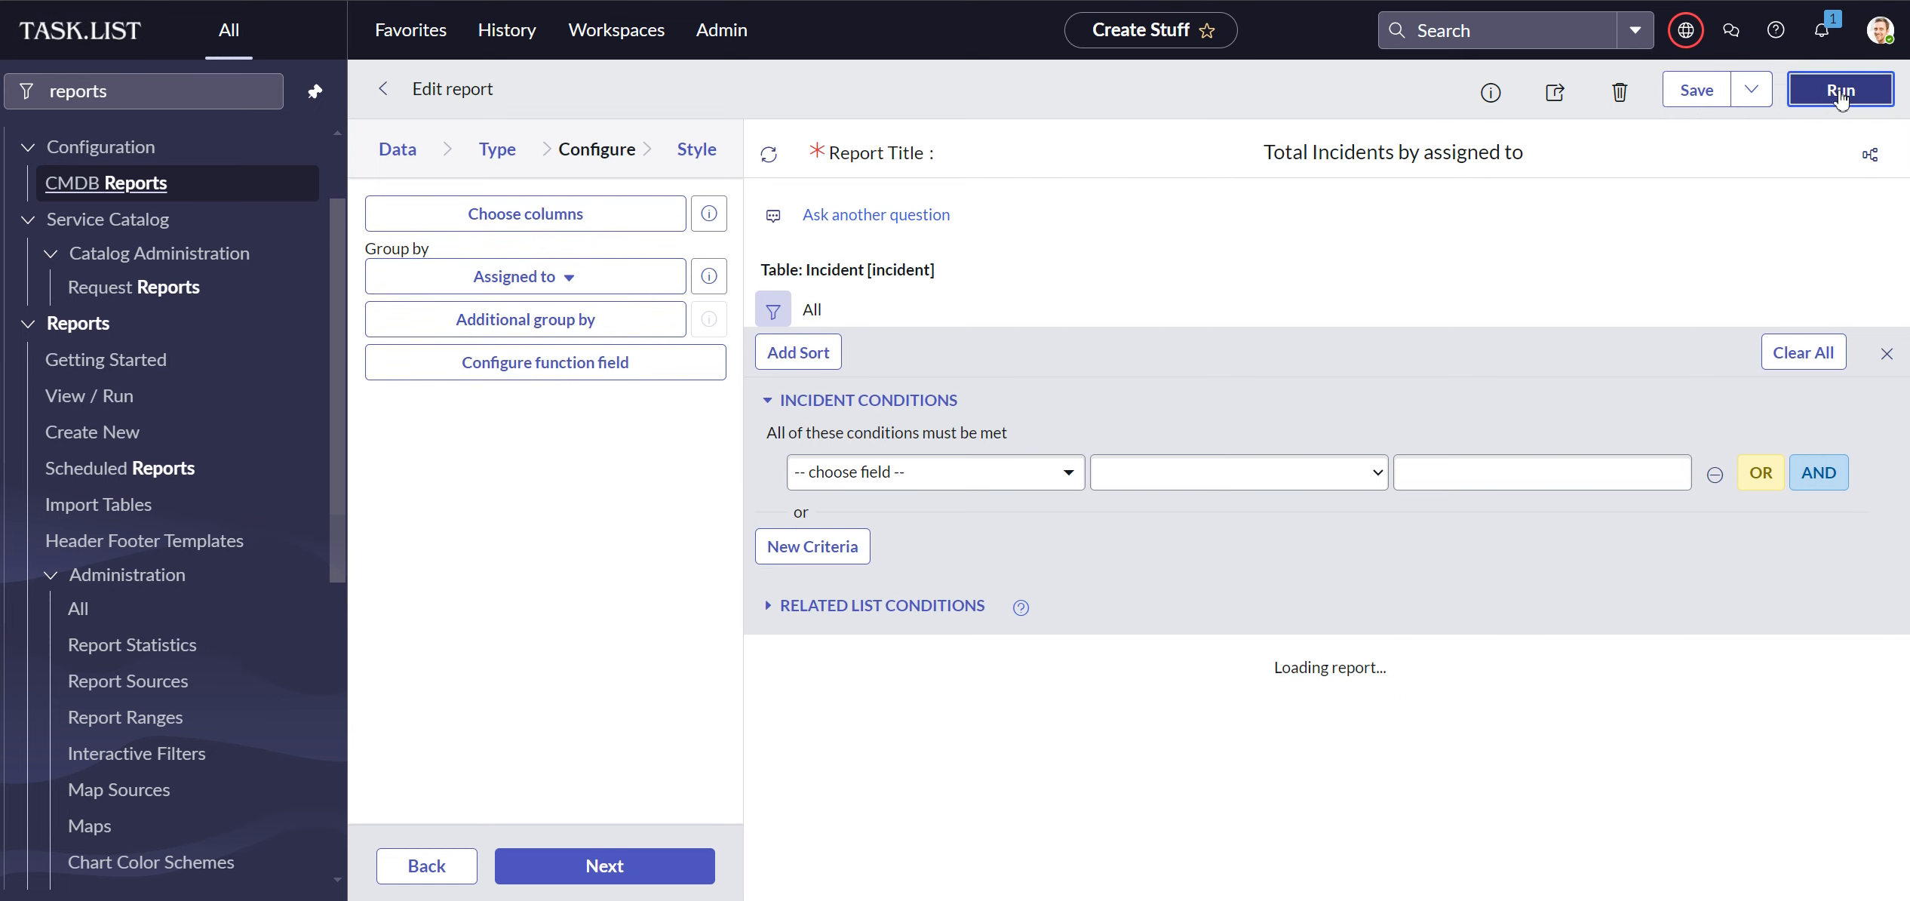
scroll(1037, 520, "down", 5)
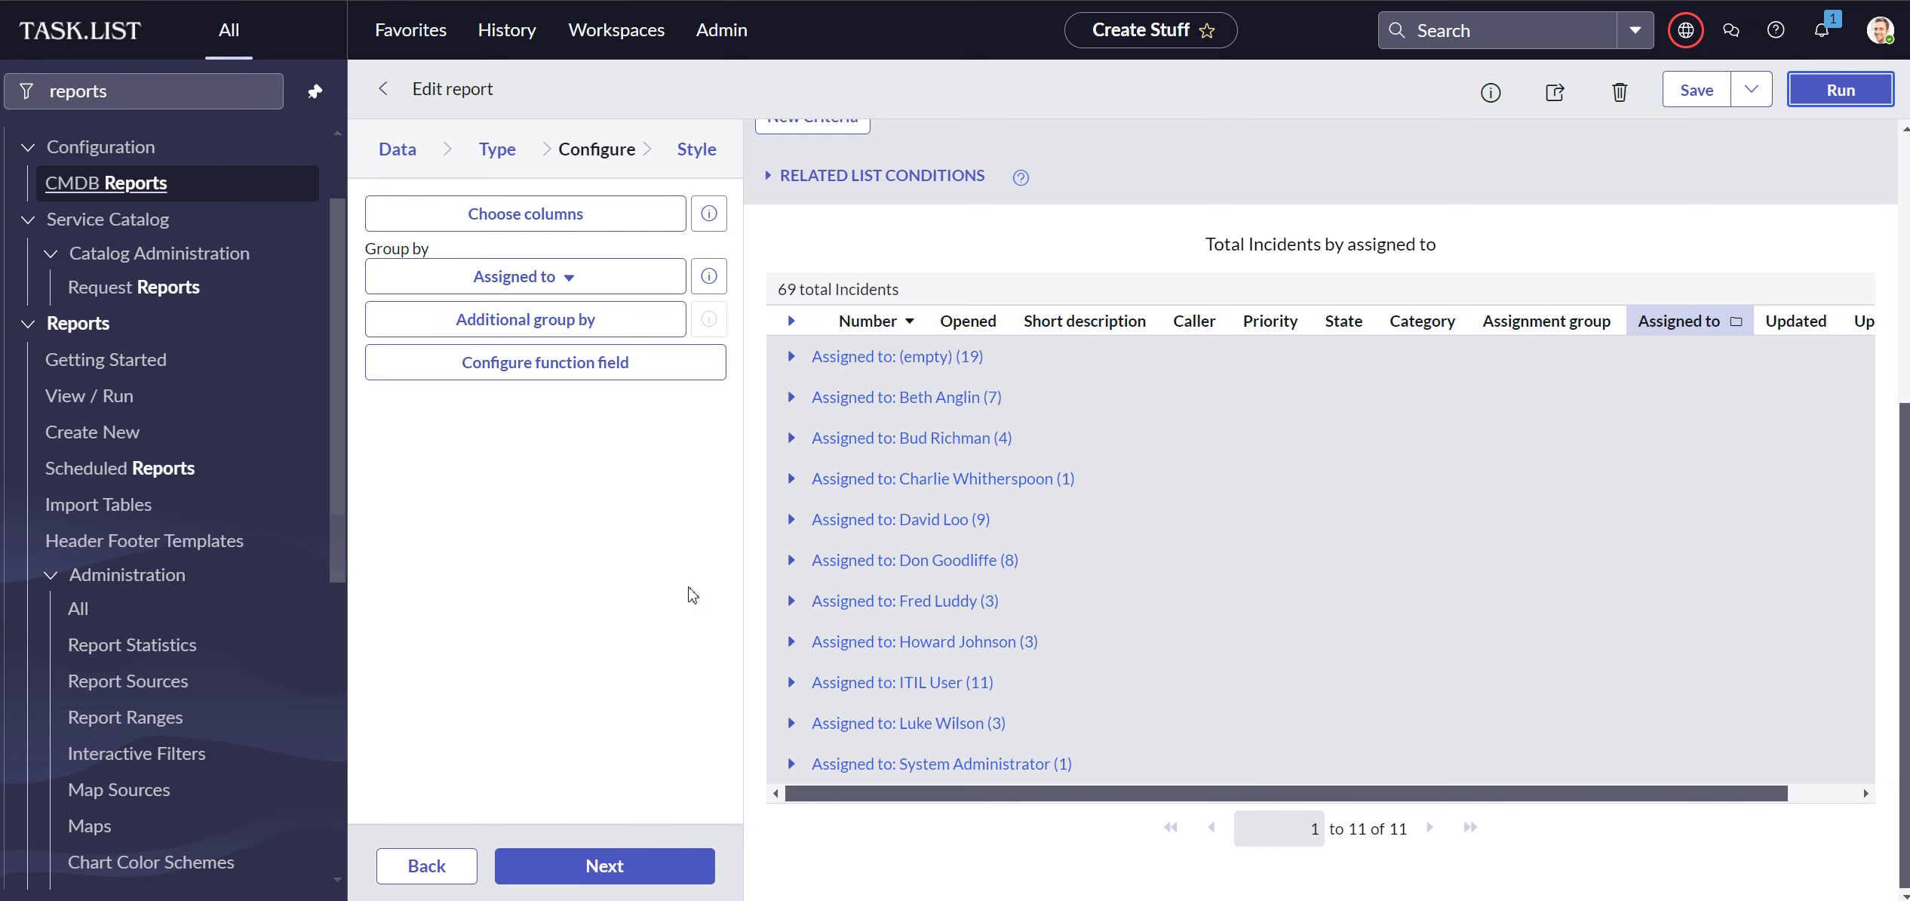
- Change the report's visualization type to the vertical Bar chart and run the report
left_click(491, 155)
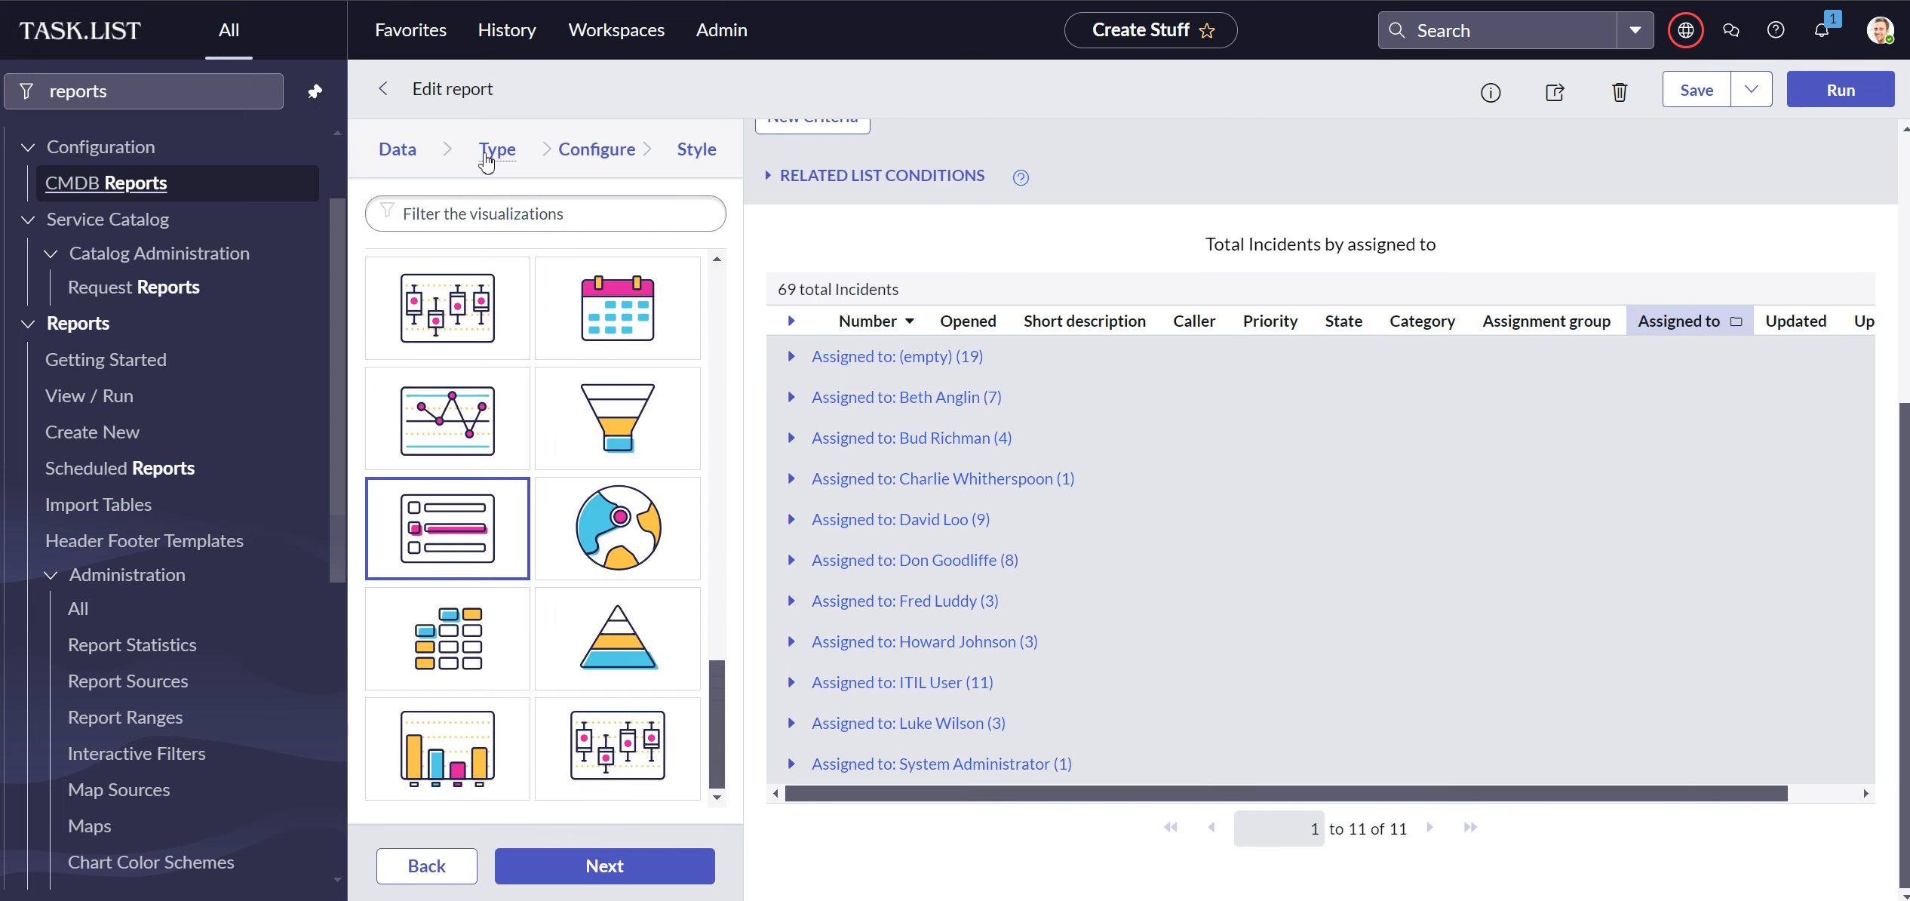
left_click_drag(724, 700, 712, 301)
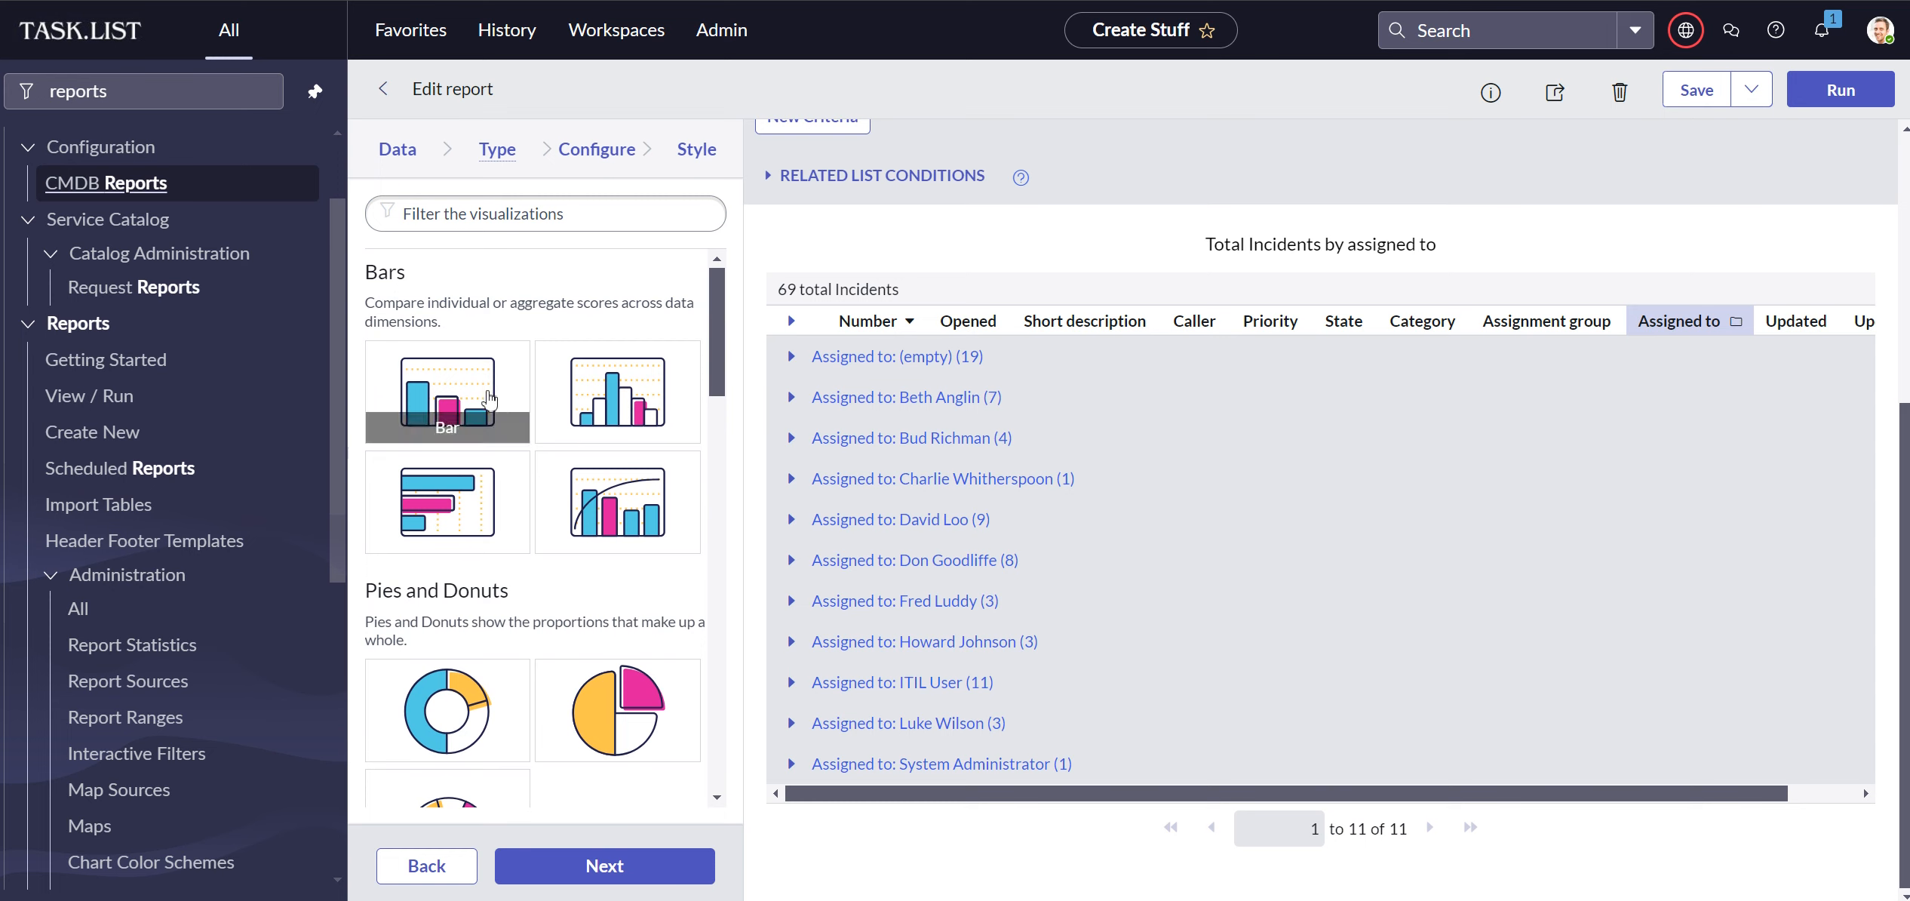
left_click(466, 391)
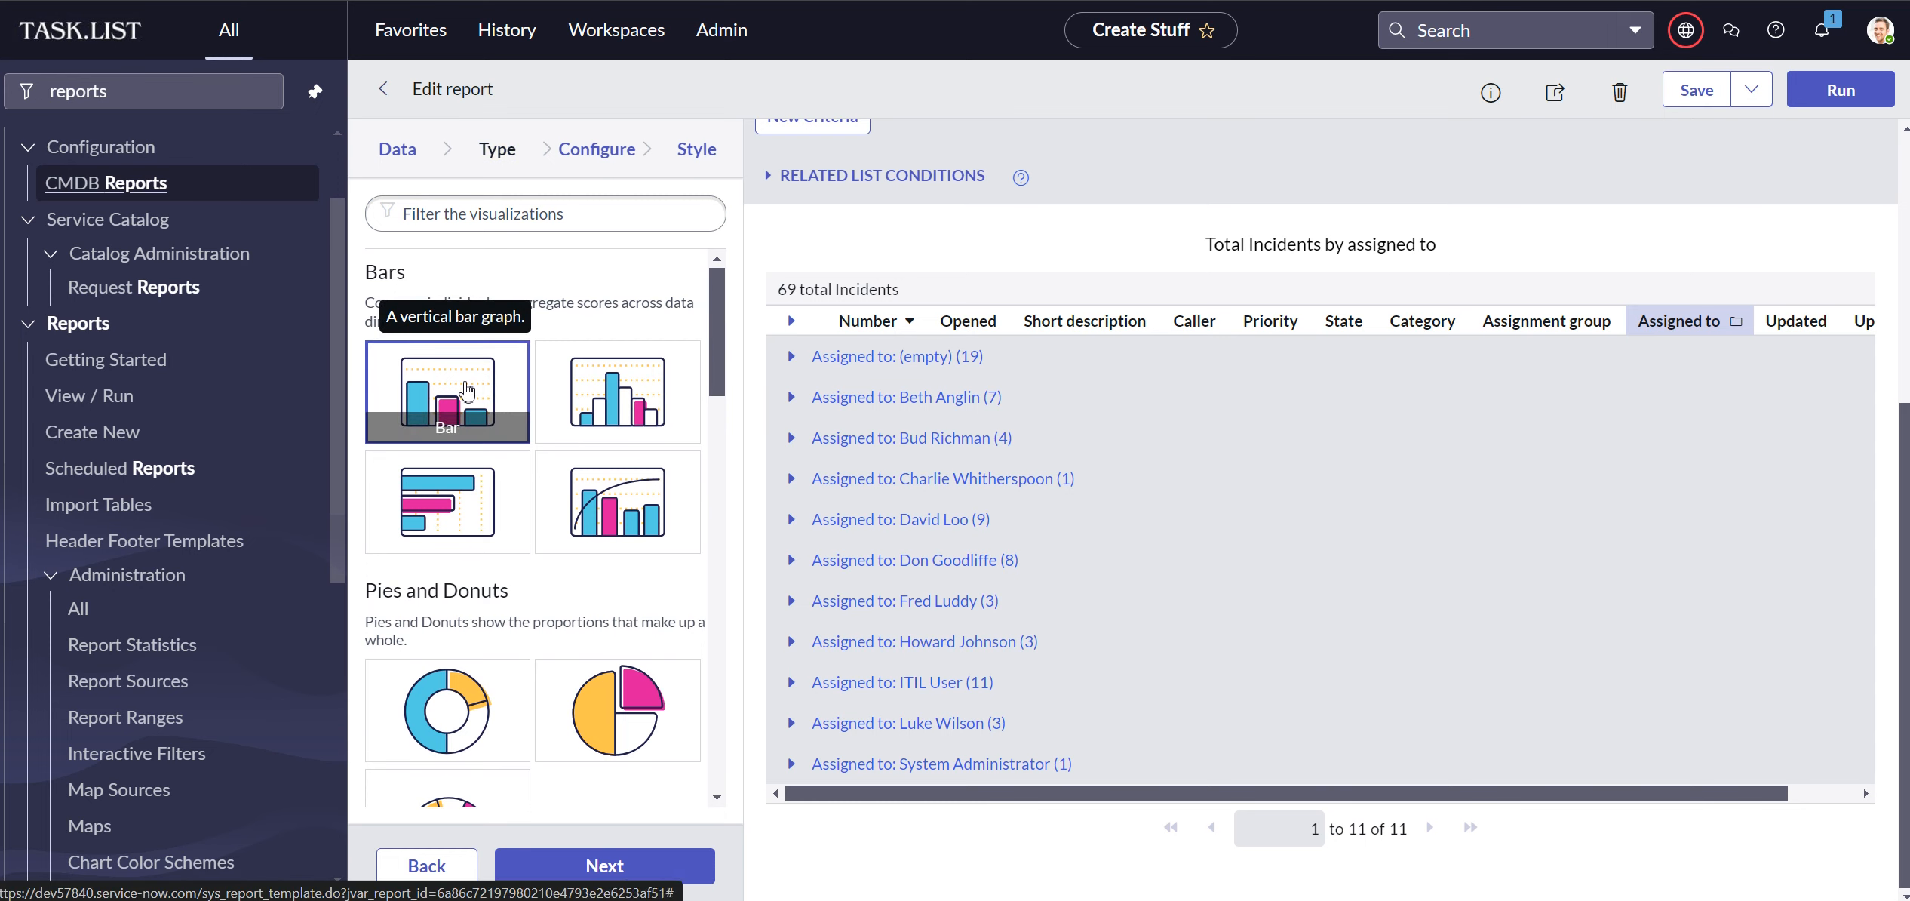
left_click(1819, 106)
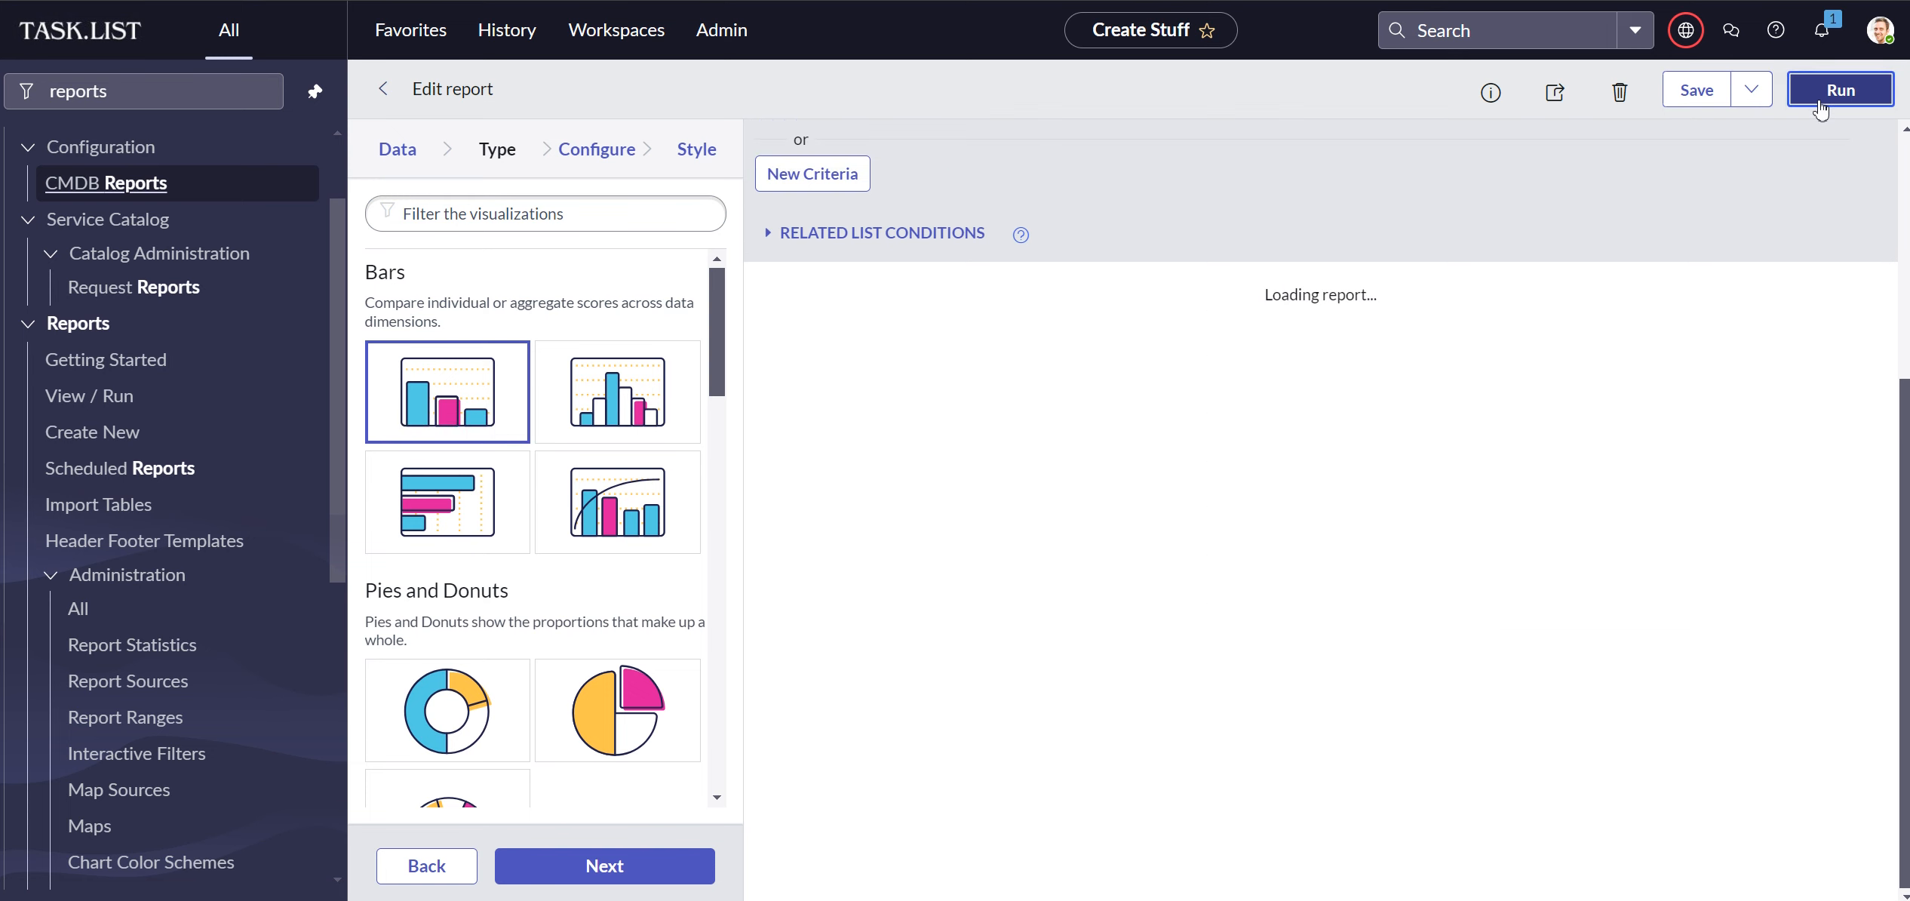
mouse_move(1165, 641)
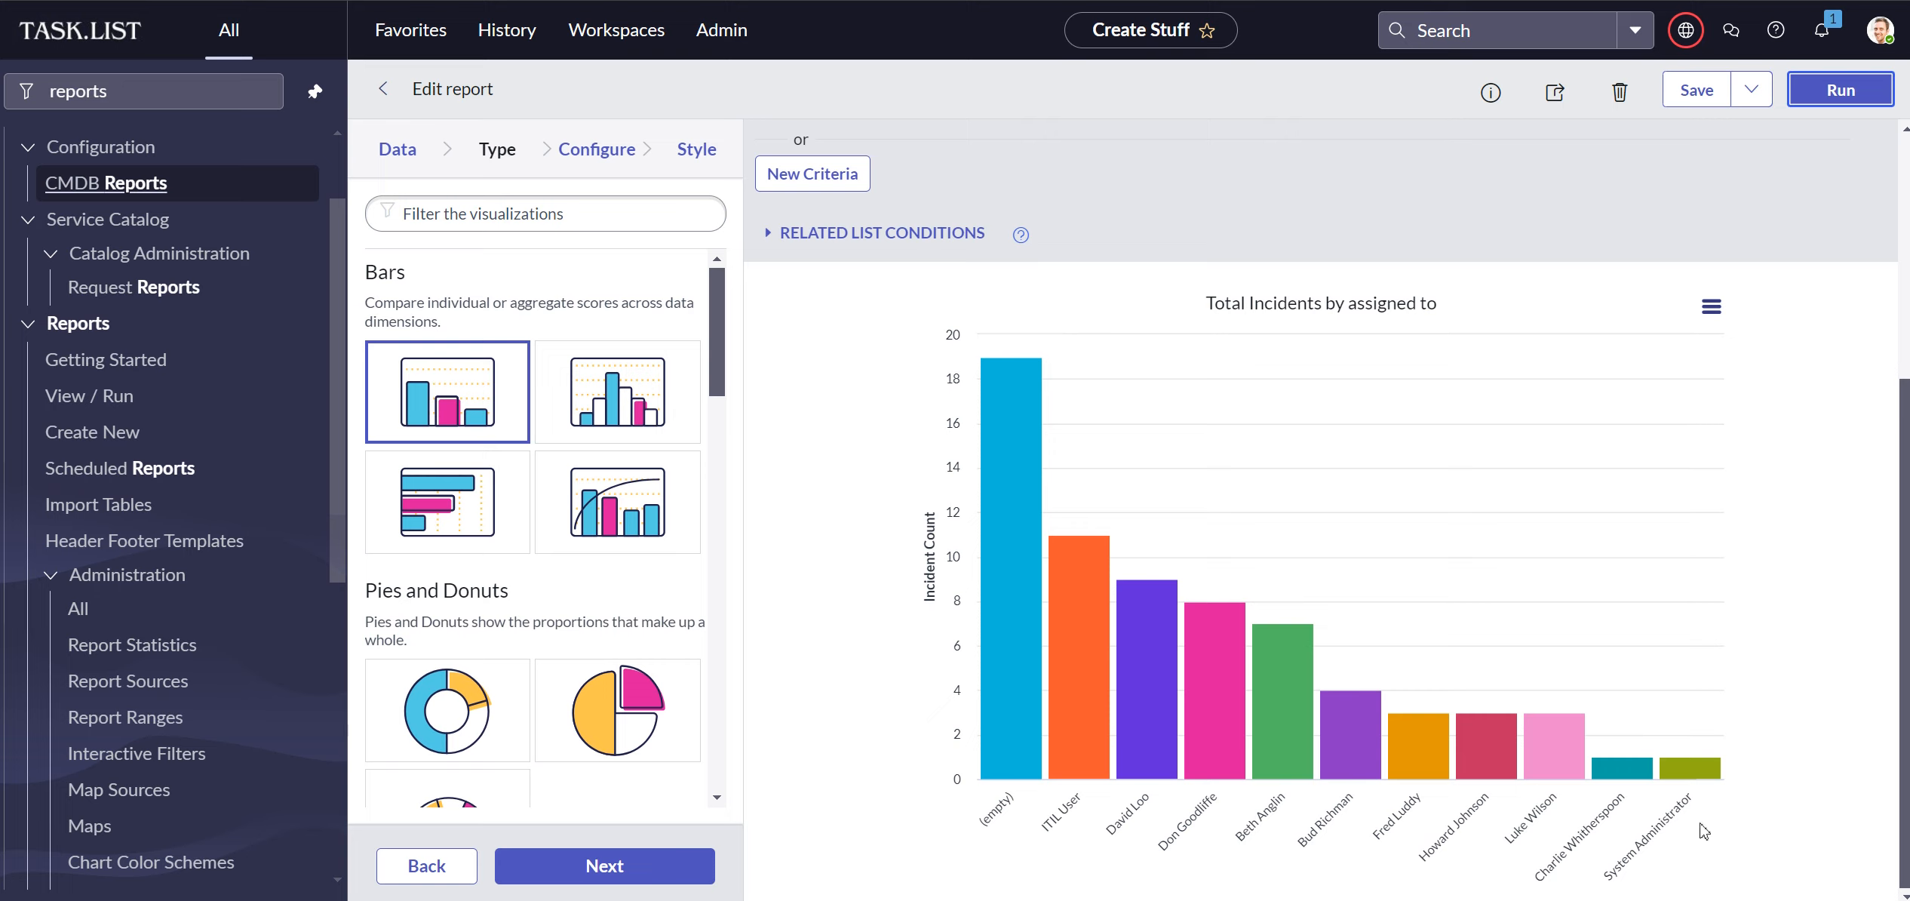
- Set the bar chart's maximum number of groups to Show all and rerun the report
left_click(597, 155)
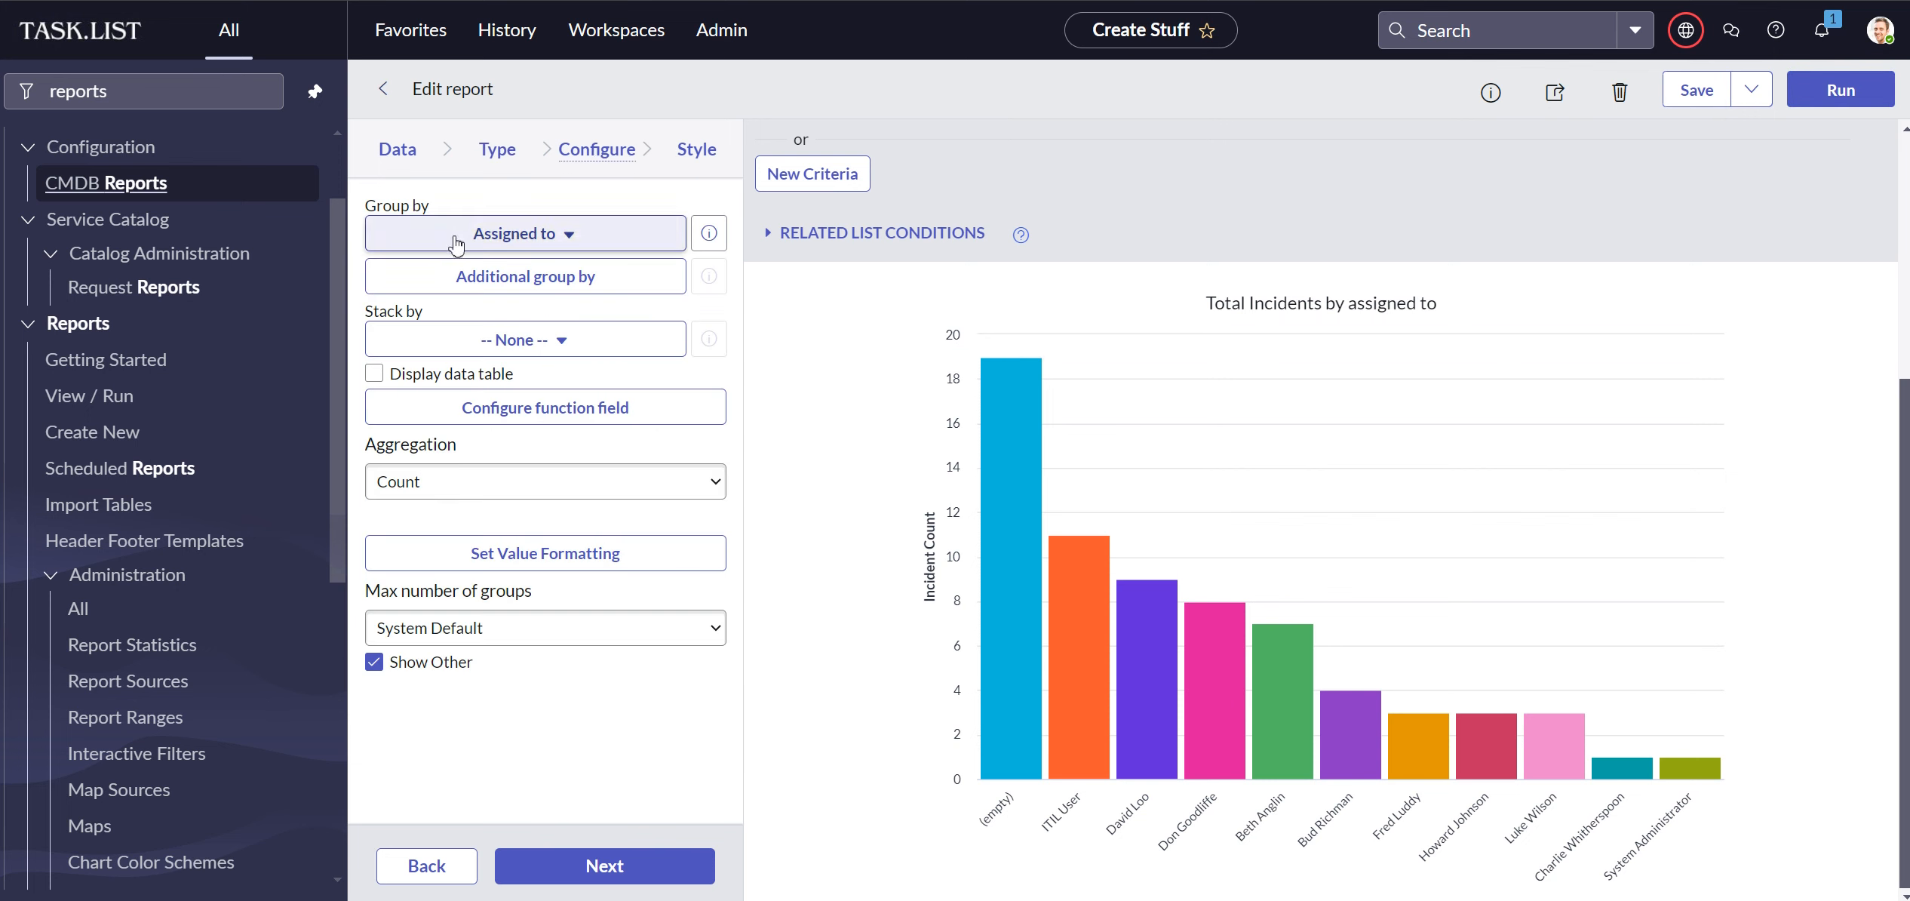
left_click(507, 635)
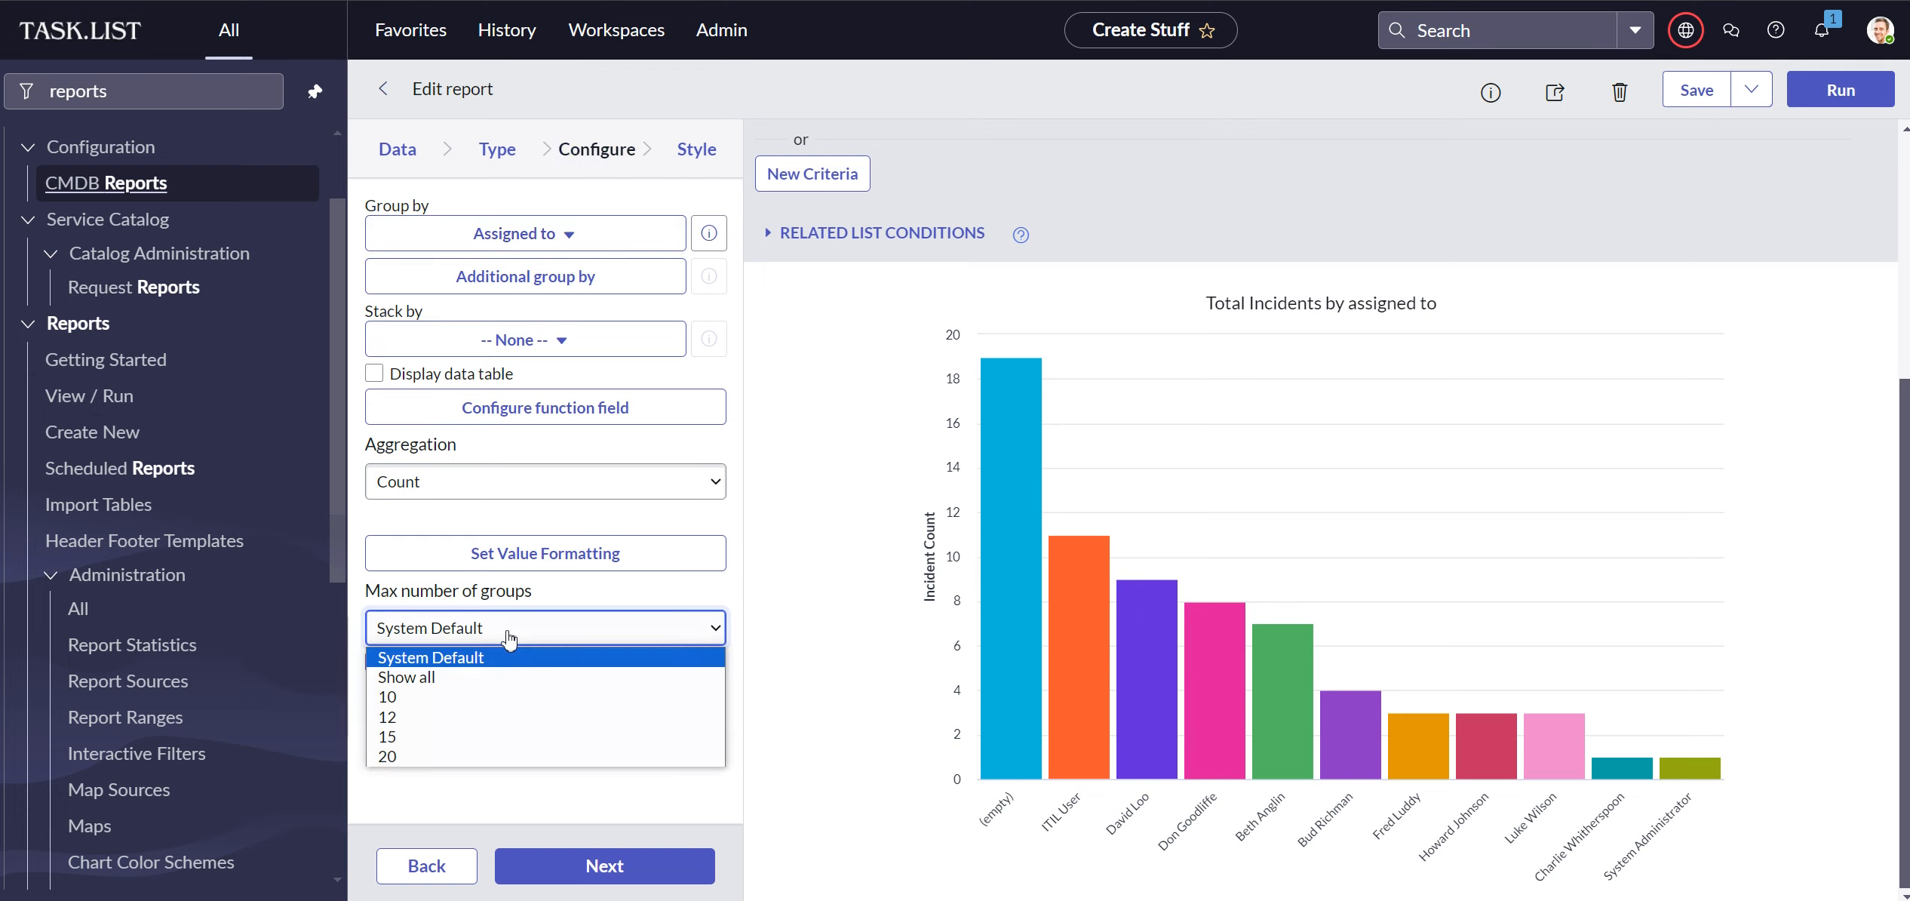
left_click(477, 677)
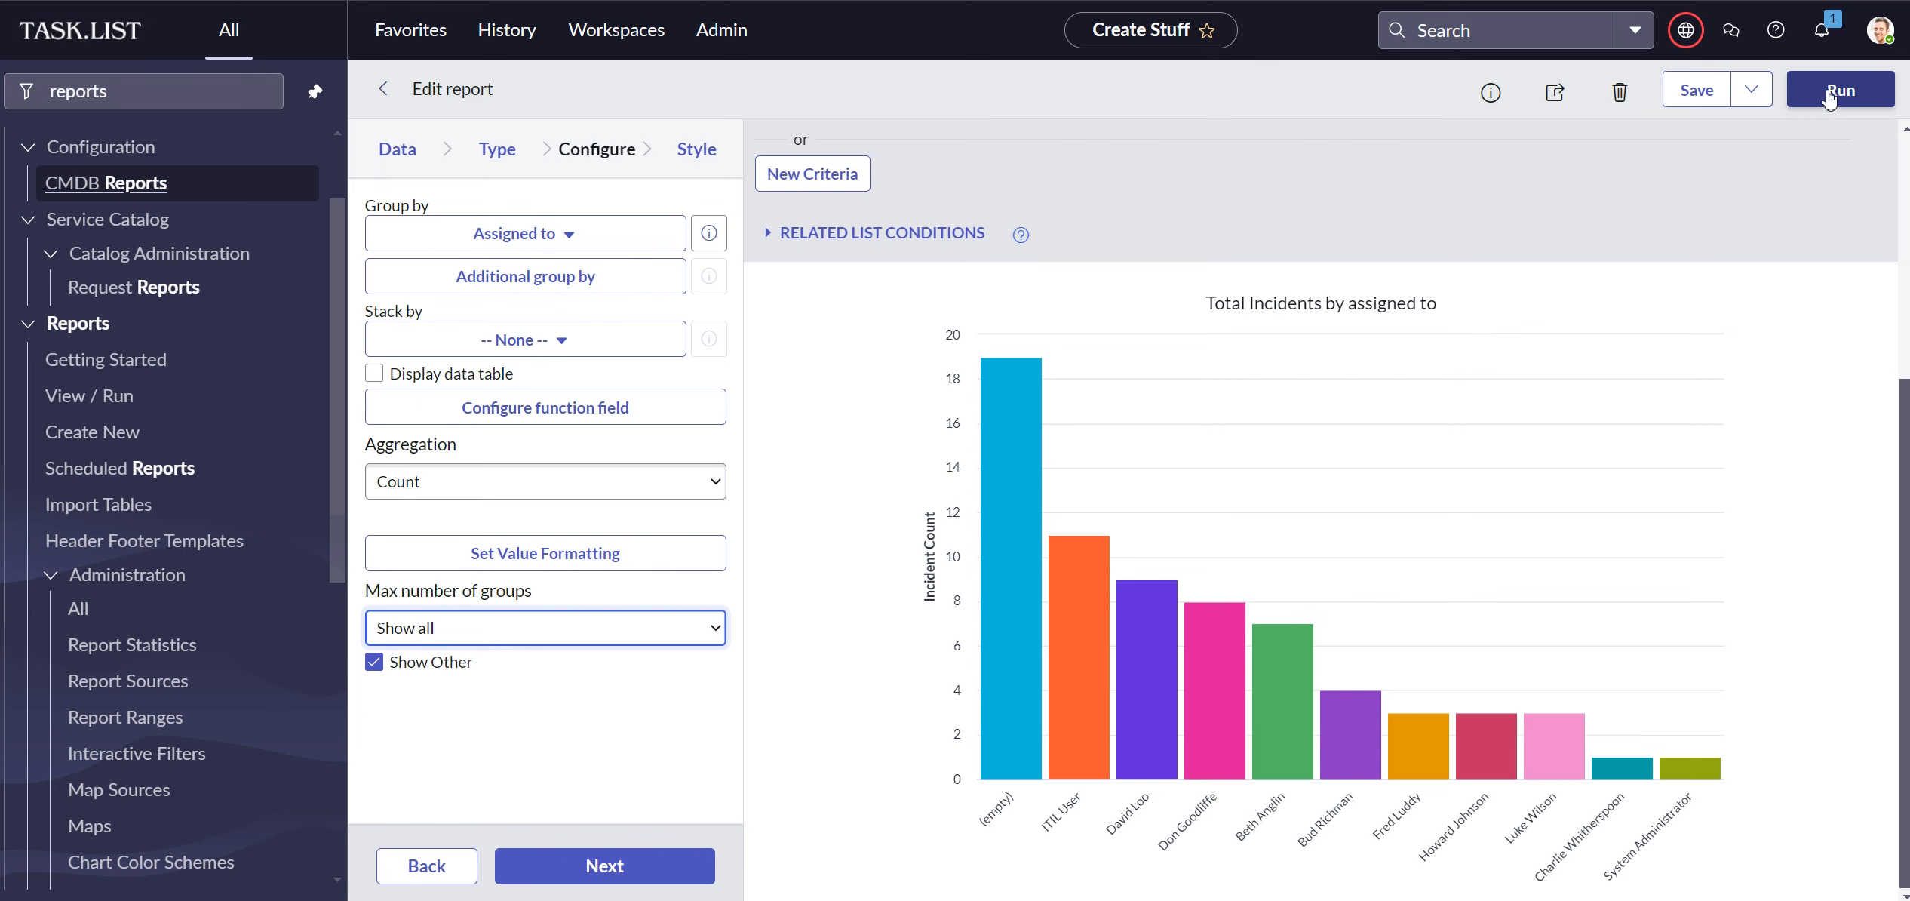
left_click(1863, 92)
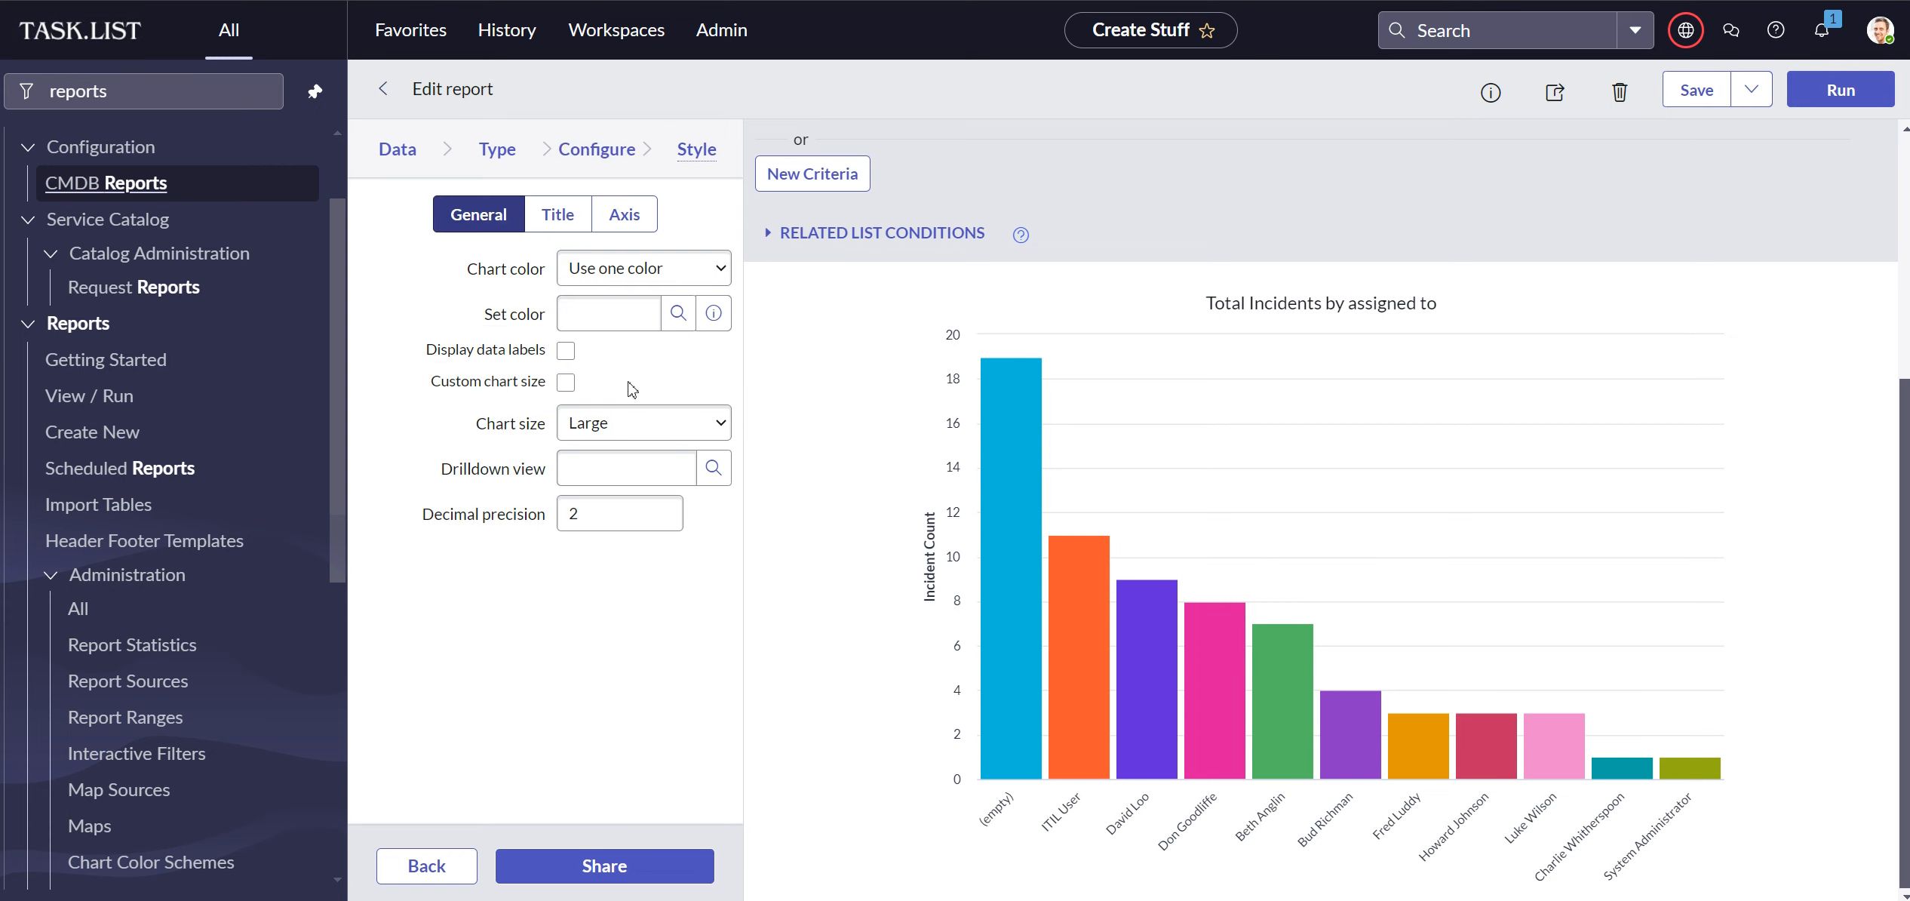
- Enable data labels placed in the middle of the bars in the style settings and rerun the report
left_click(563, 352)
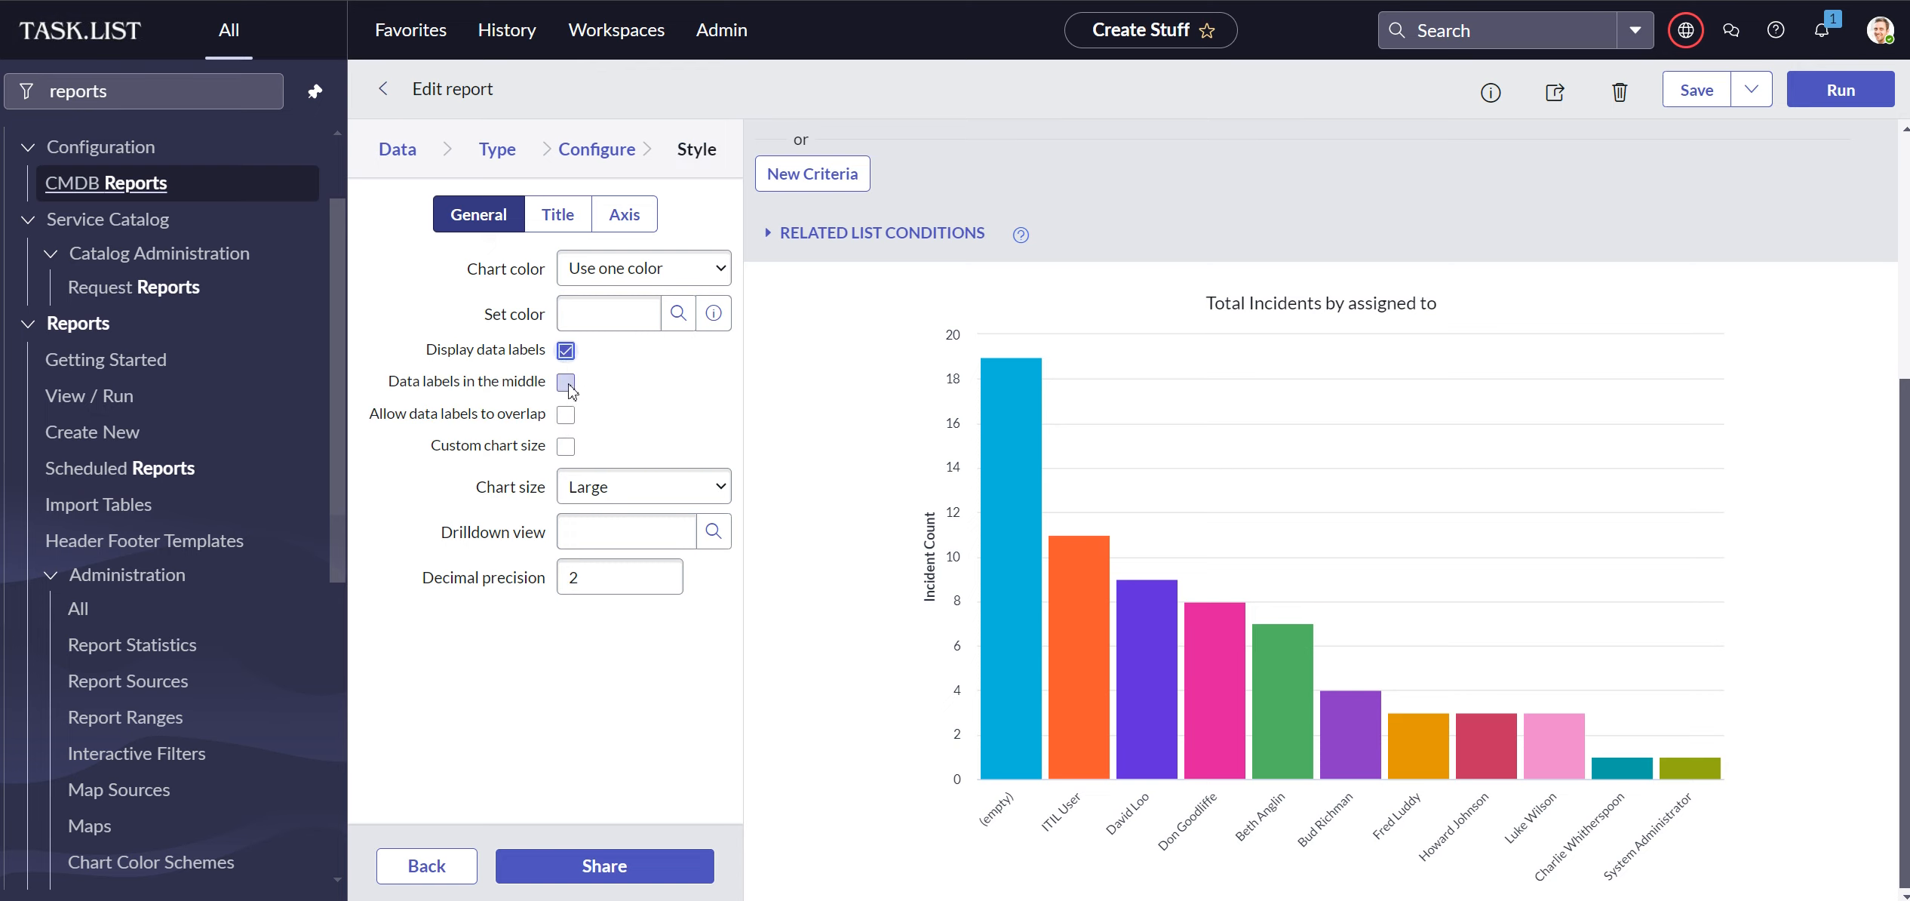
left_click(565, 383)
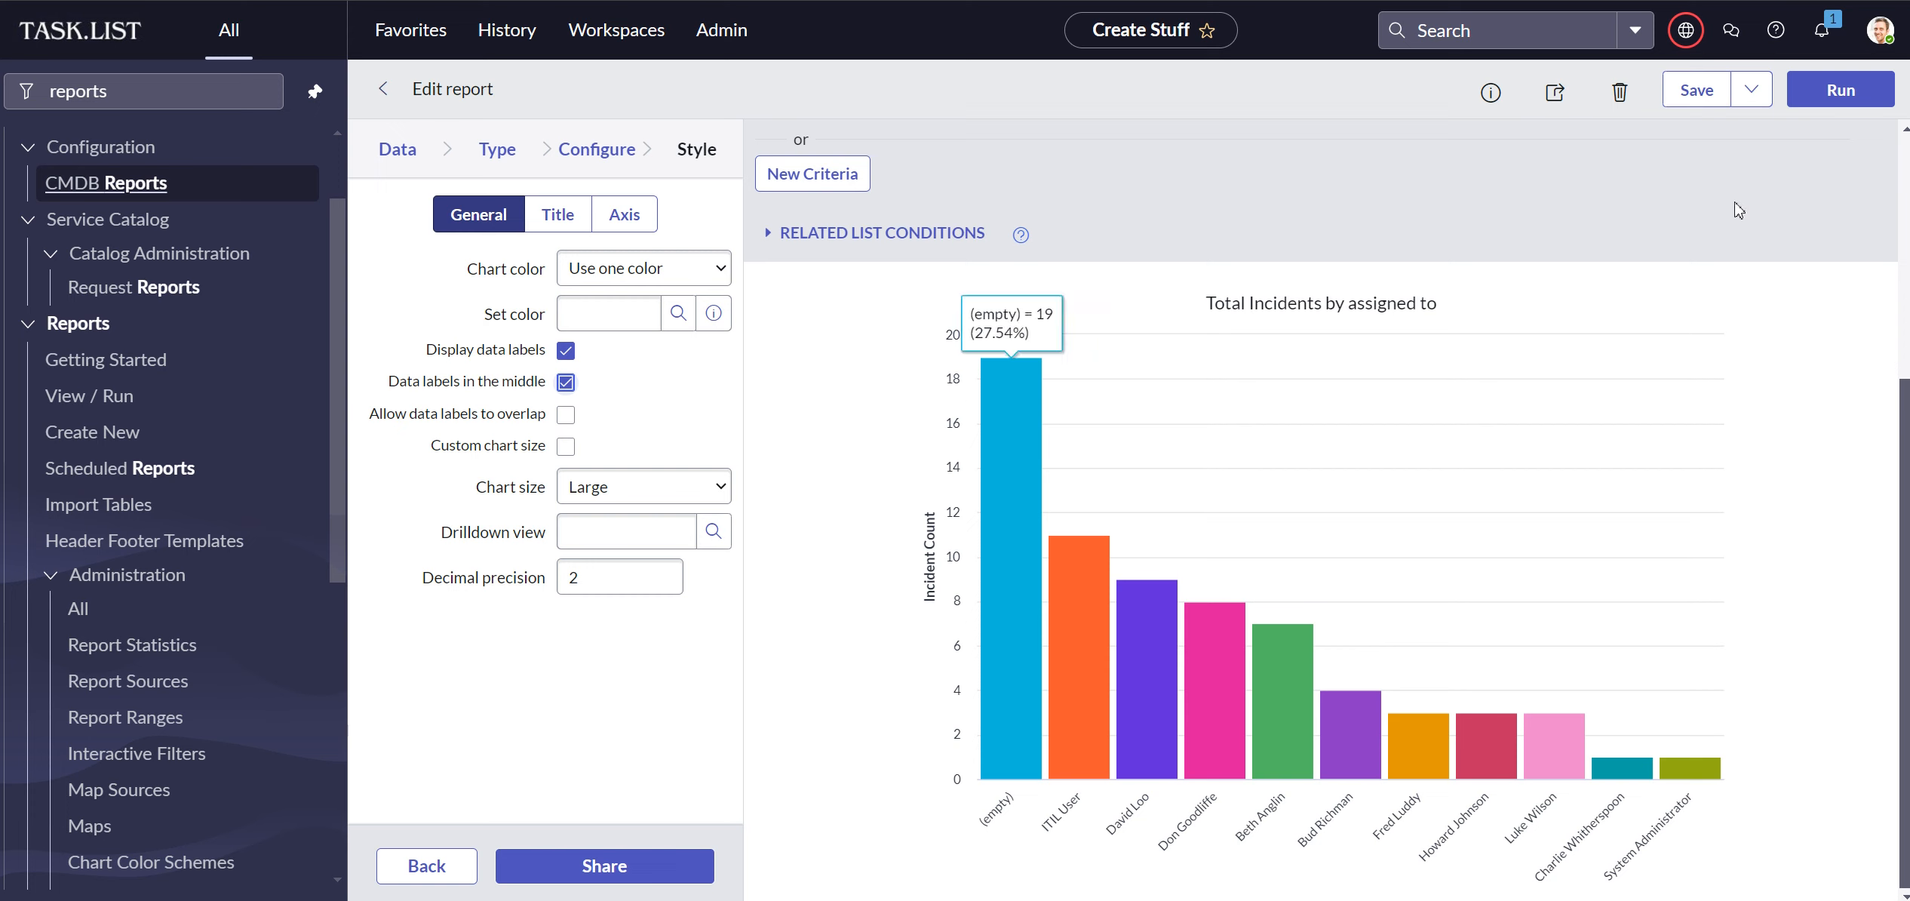
left_click(1840, 90)
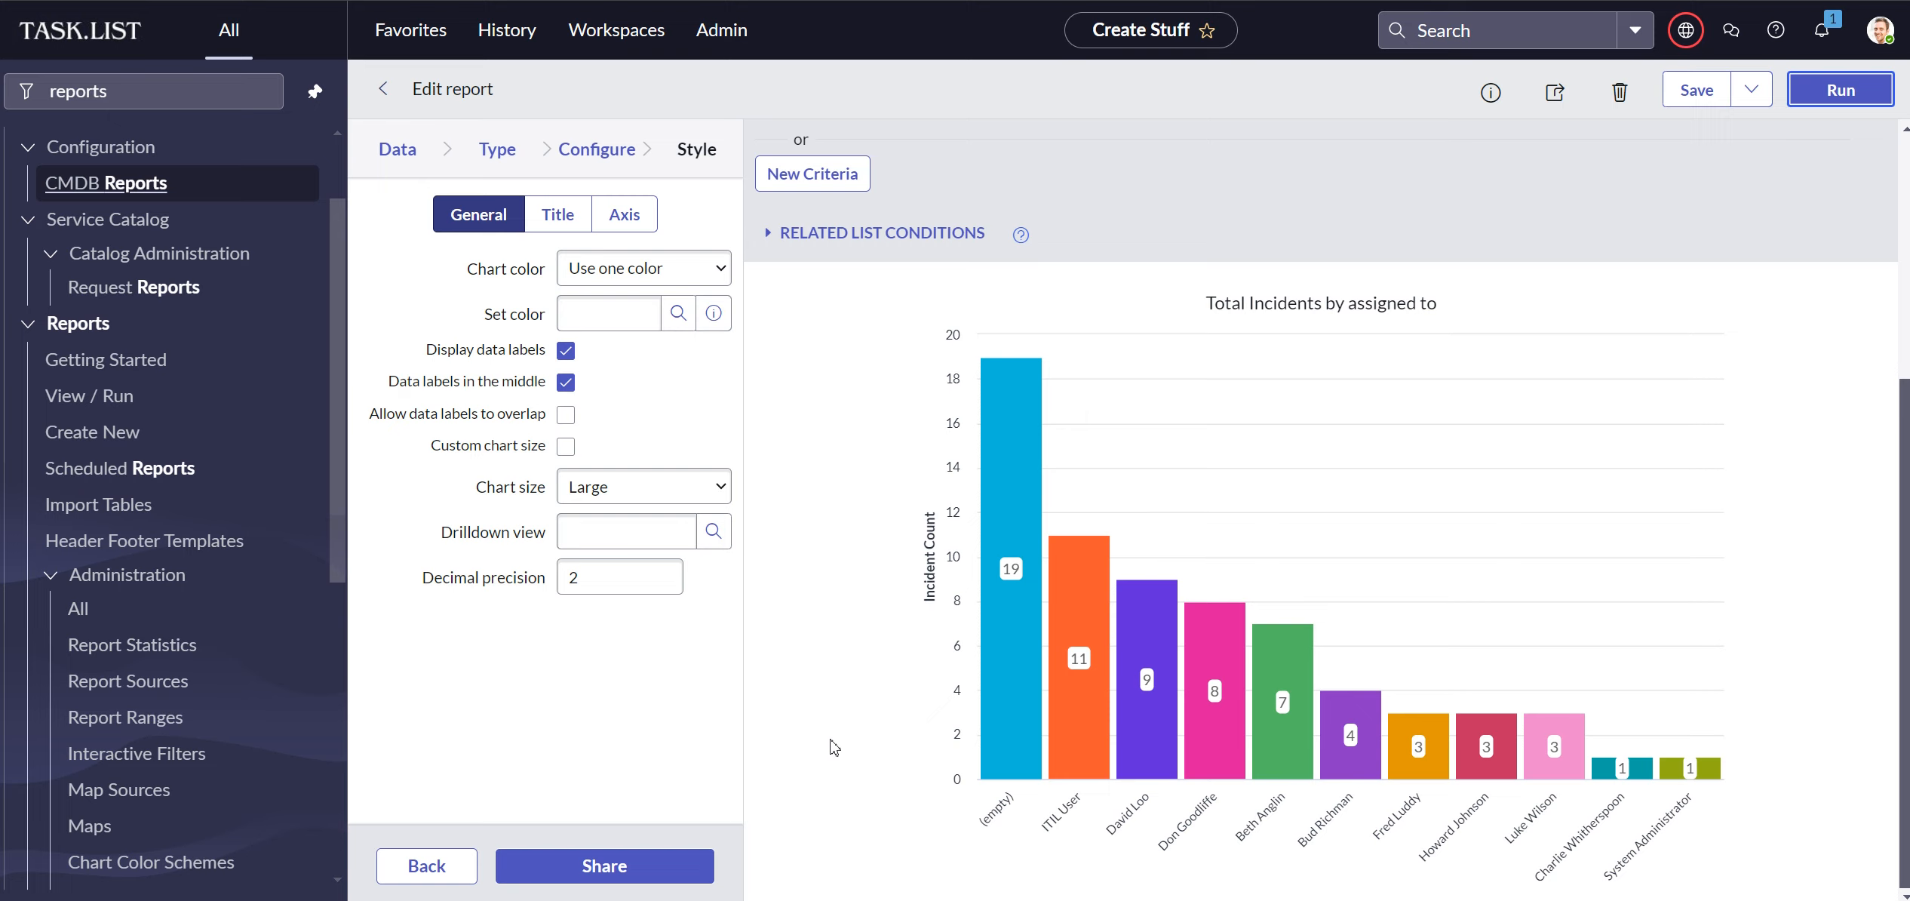
- Save the report changes, dismiss the notification, and open the report's sharing options
left_click(1697, 96)
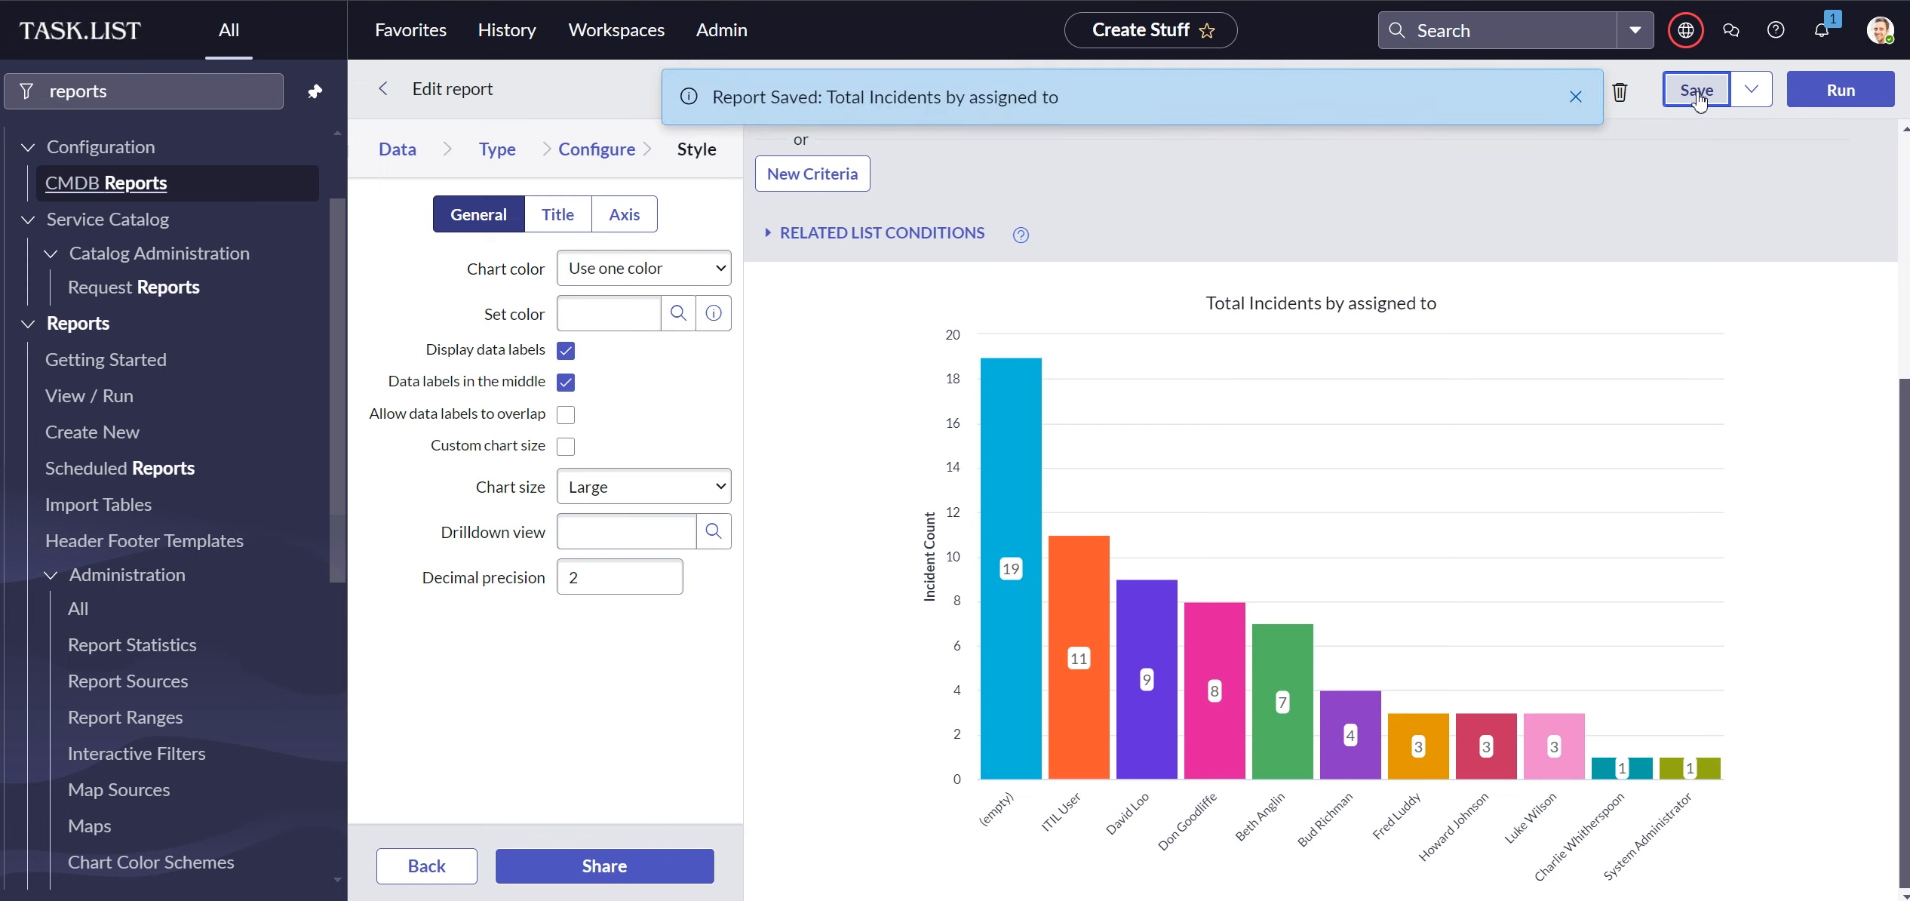
left_click(1575, 99)
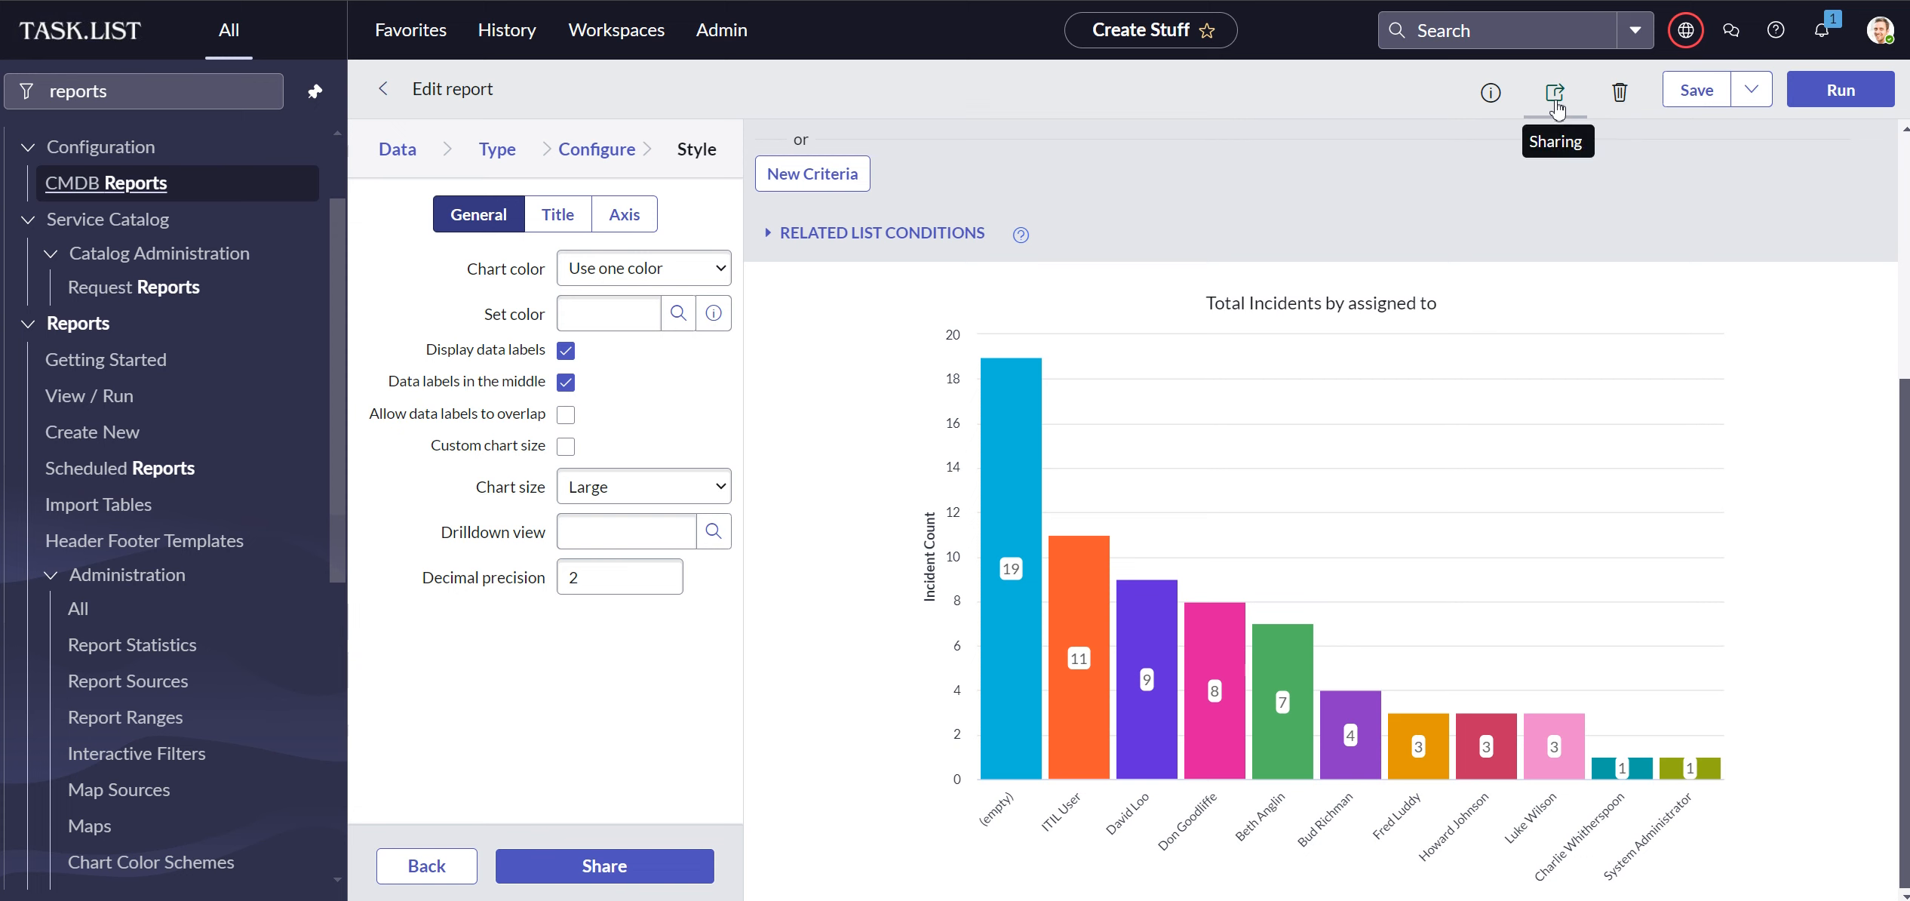
left_click(1556, 108)
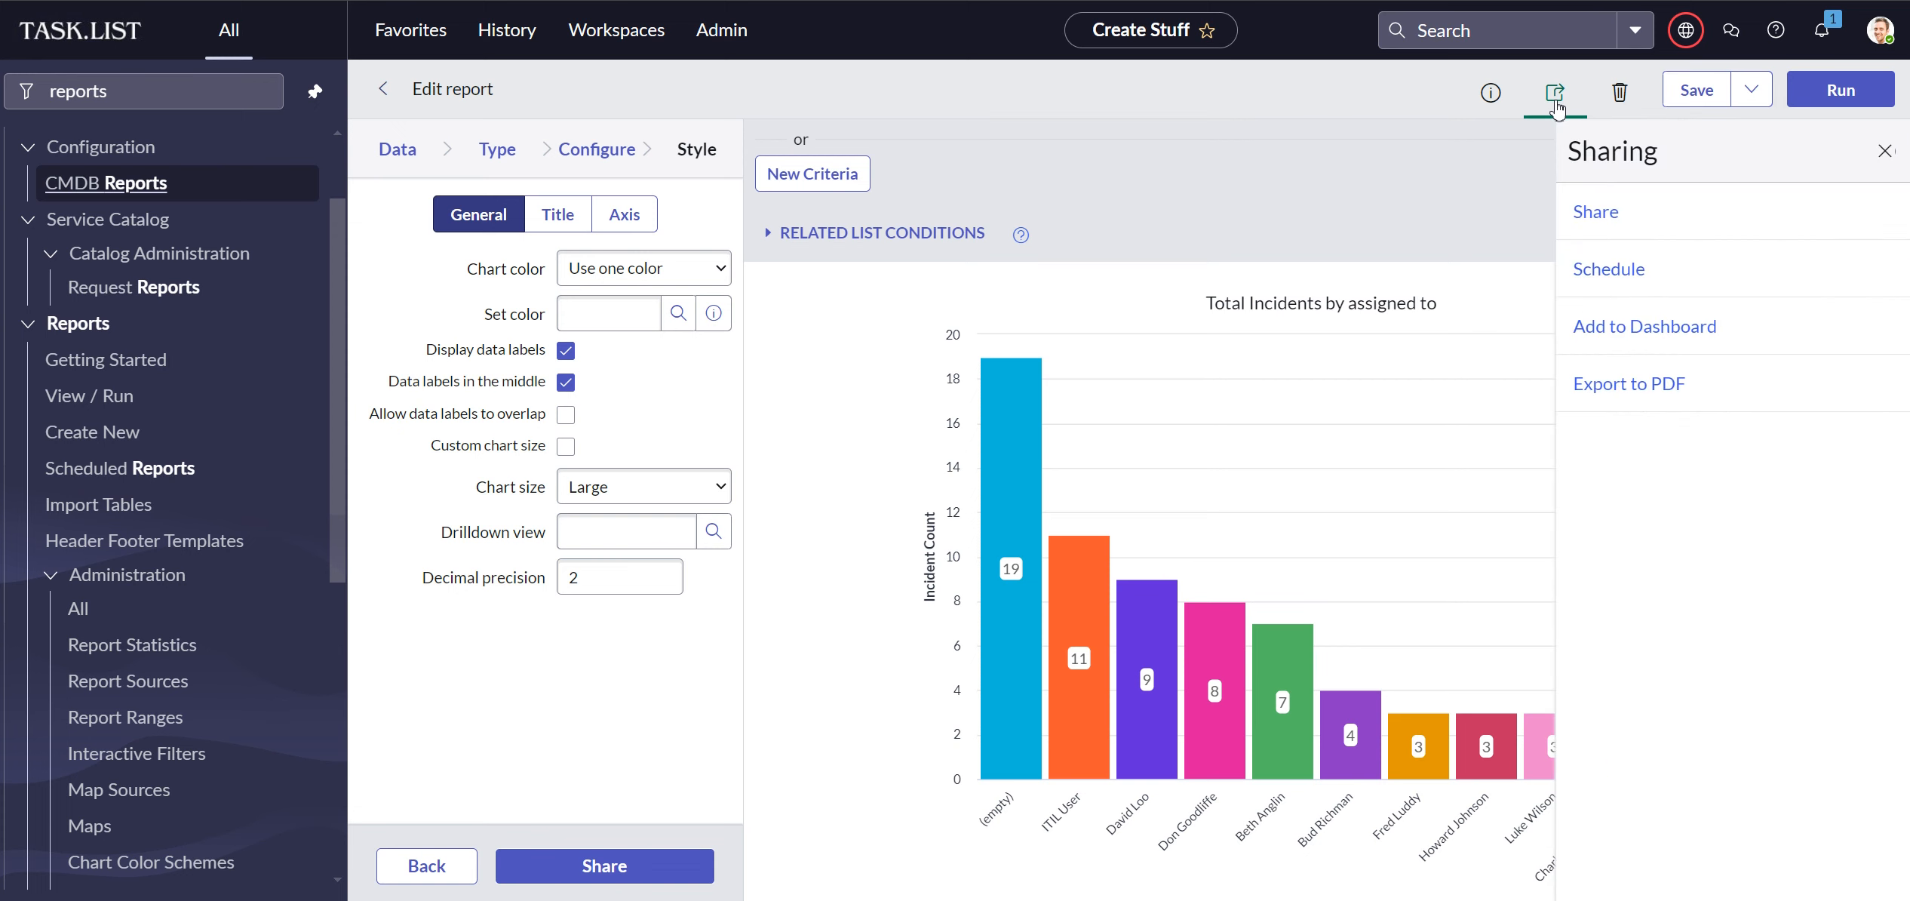
- Add the report to the Support Desk Incidents dashboard on its Support Desk Inciden - New Tab tab
left_click(1654, 328)
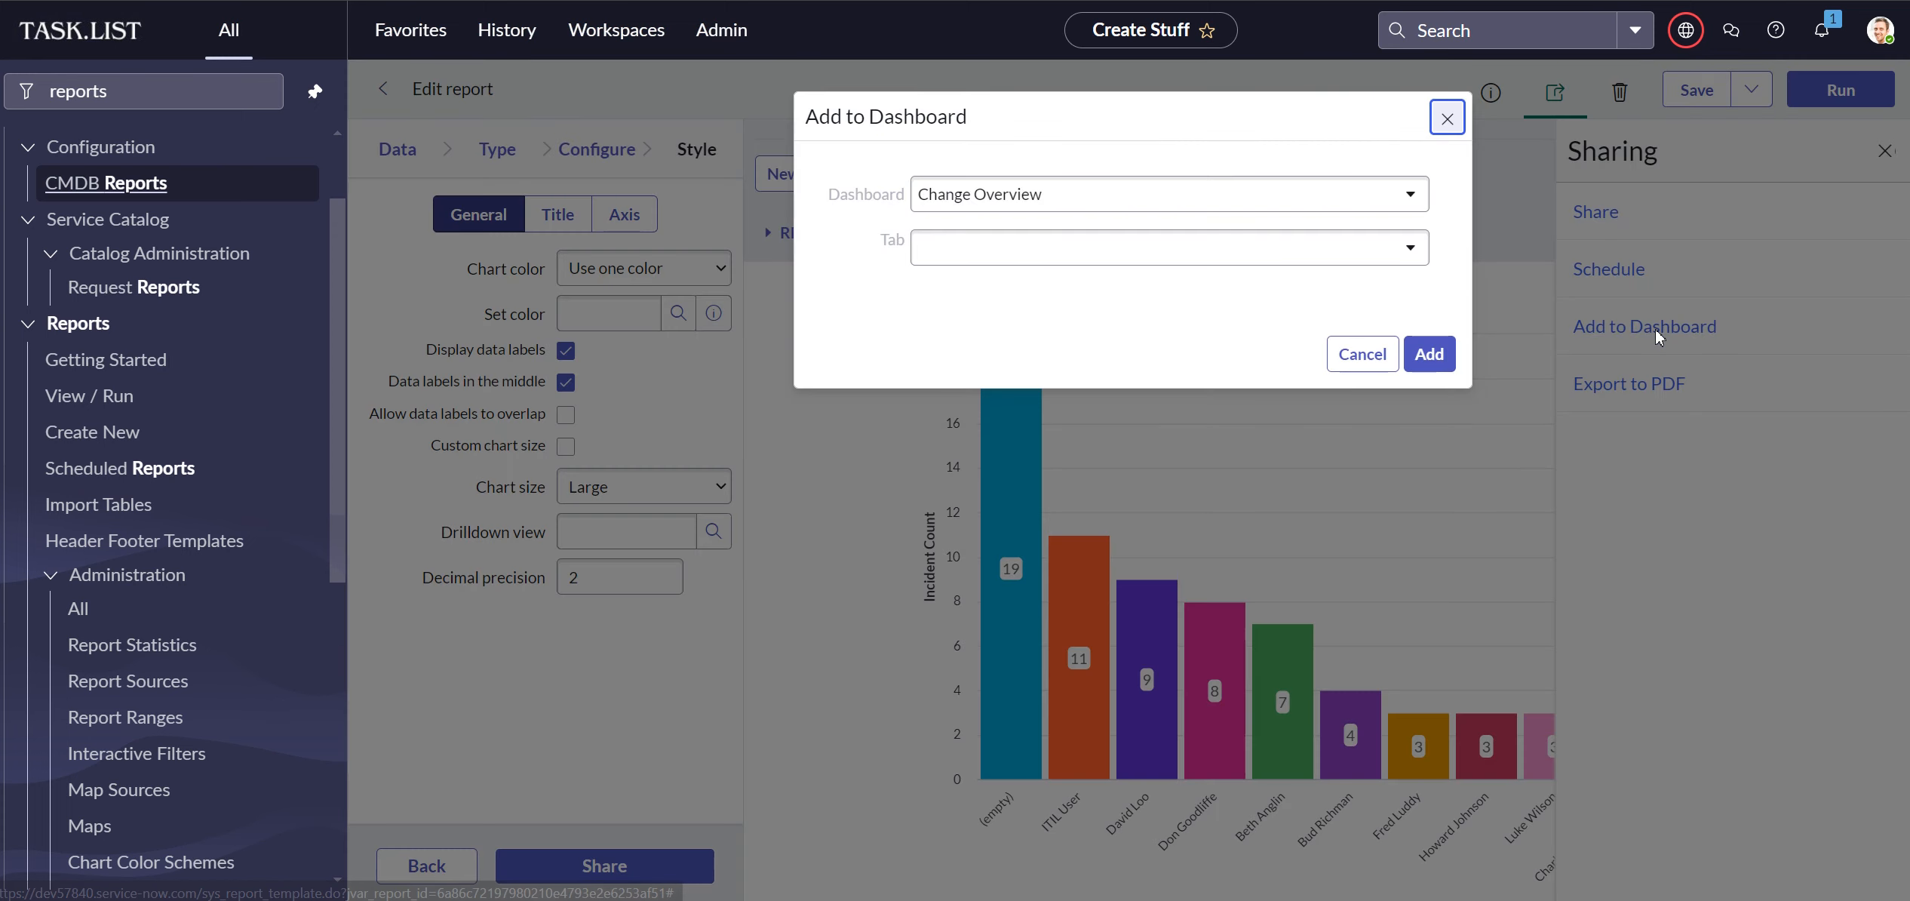
left_click(1083, 197)
type("sup")
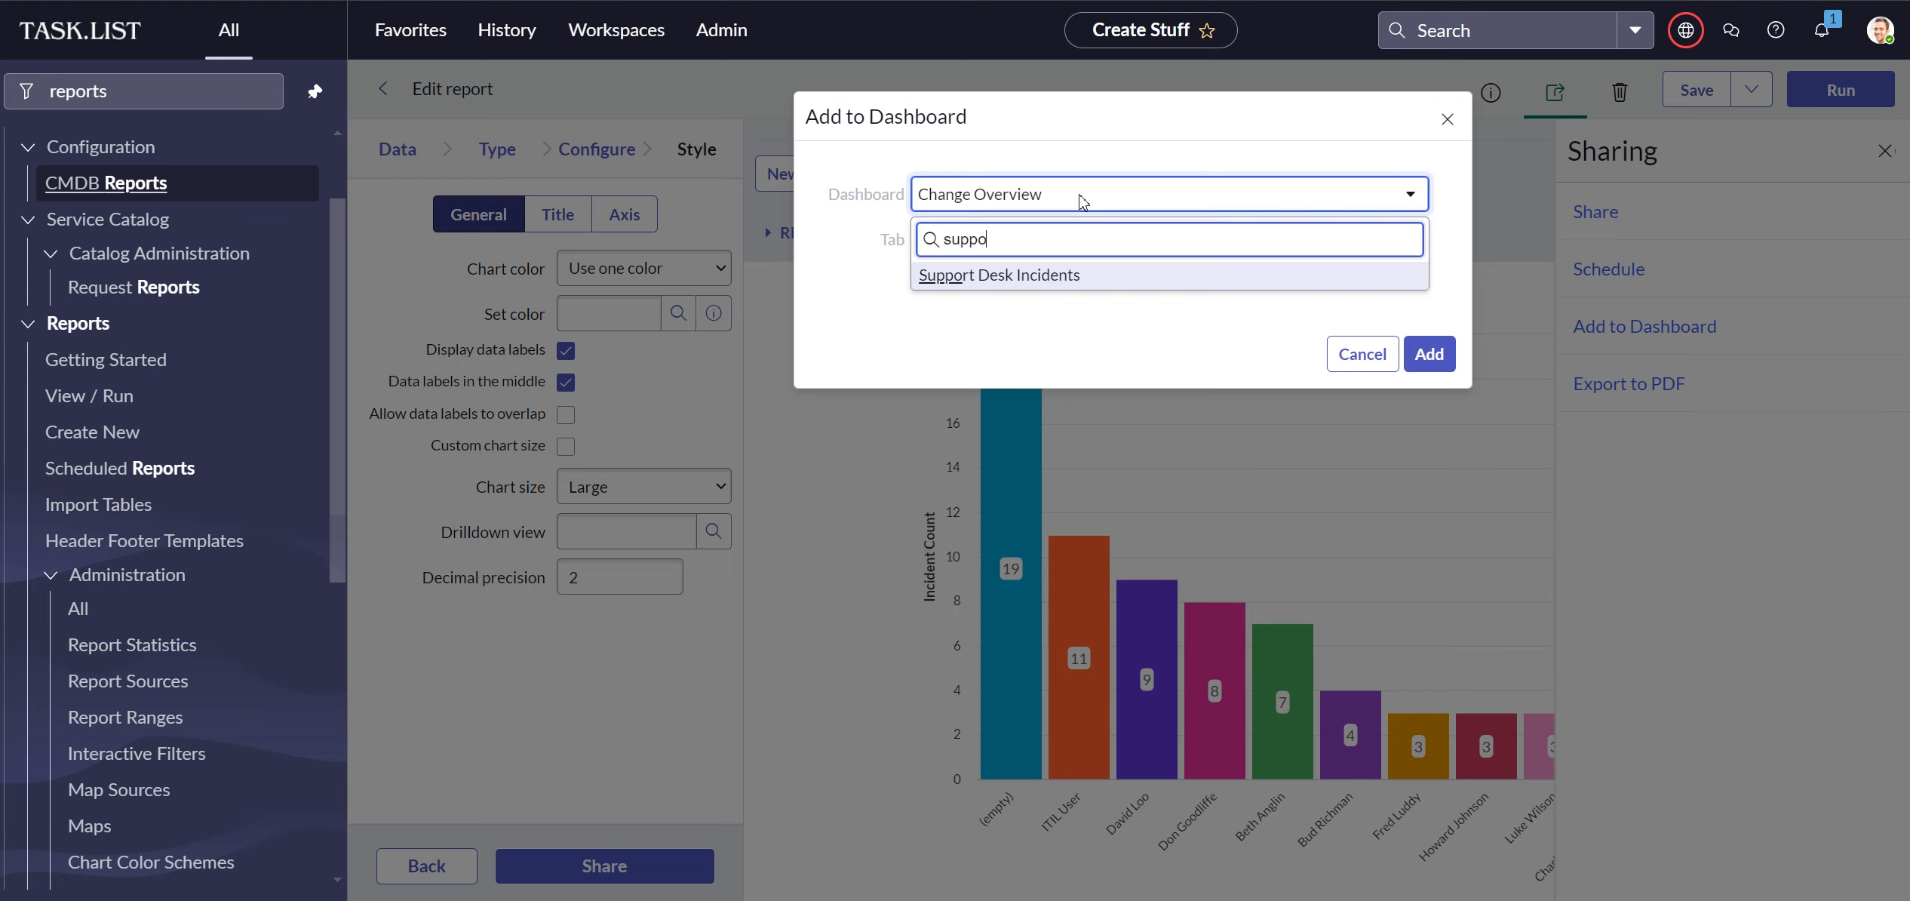
type("po")
left_click(1063, 276)
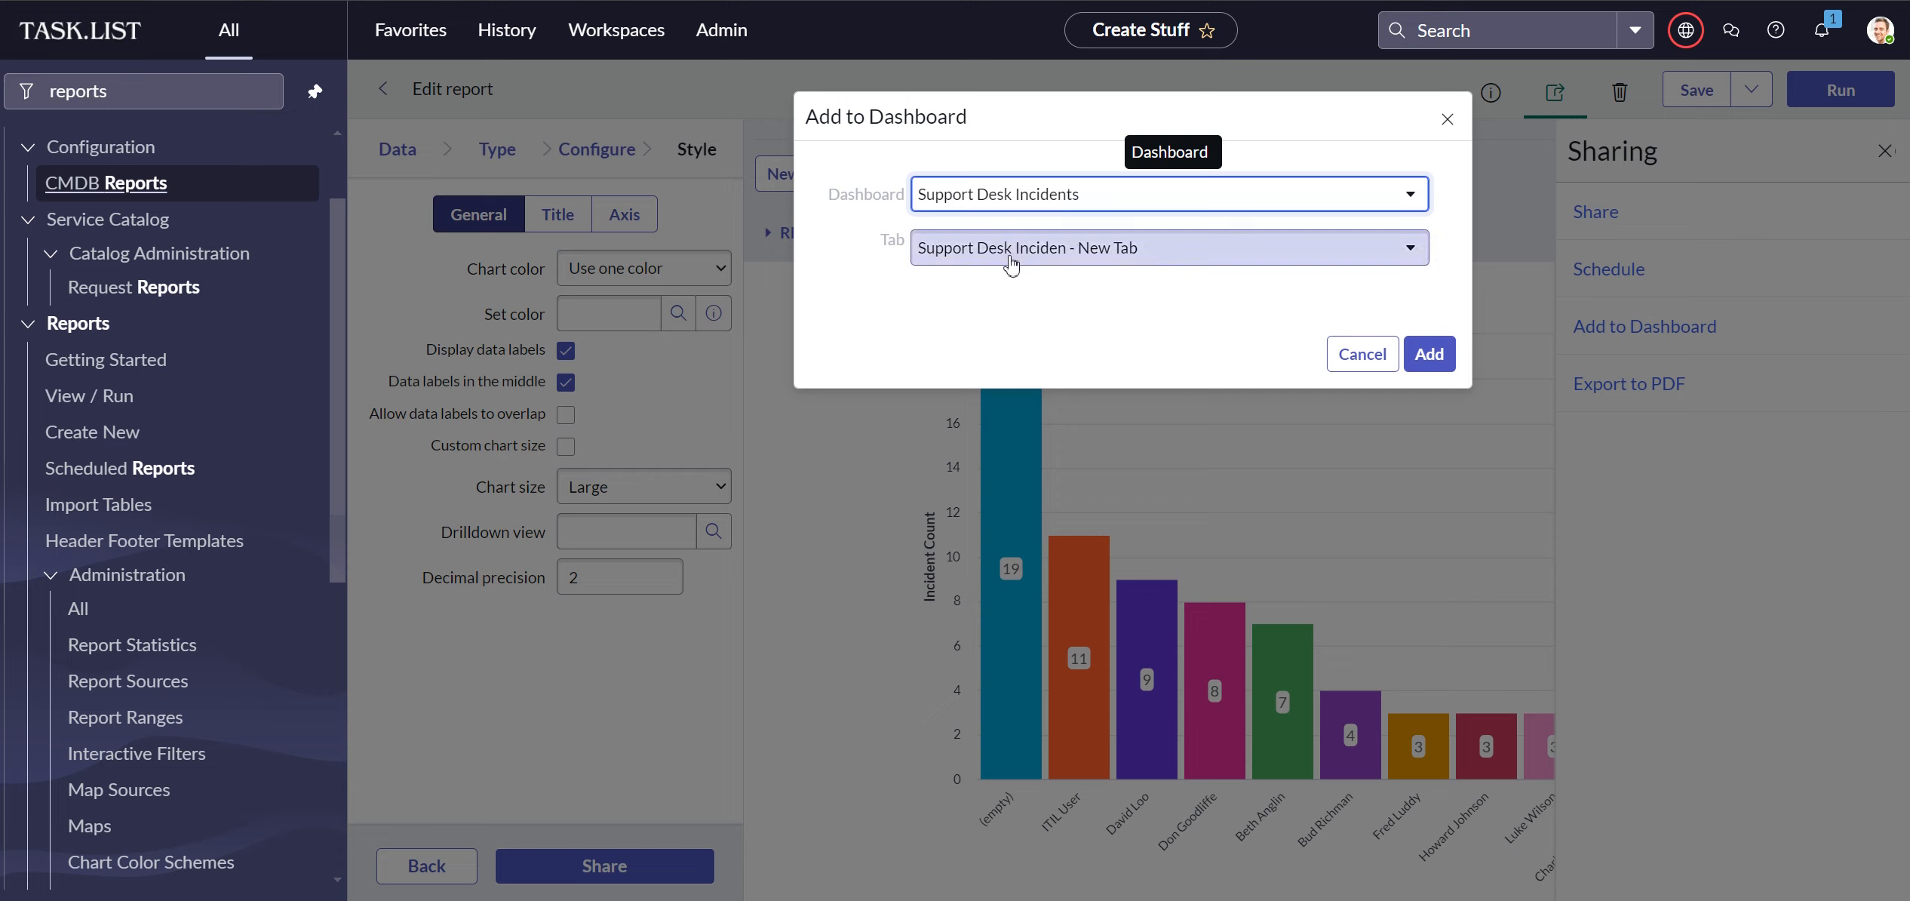
left_click(1429, 353)
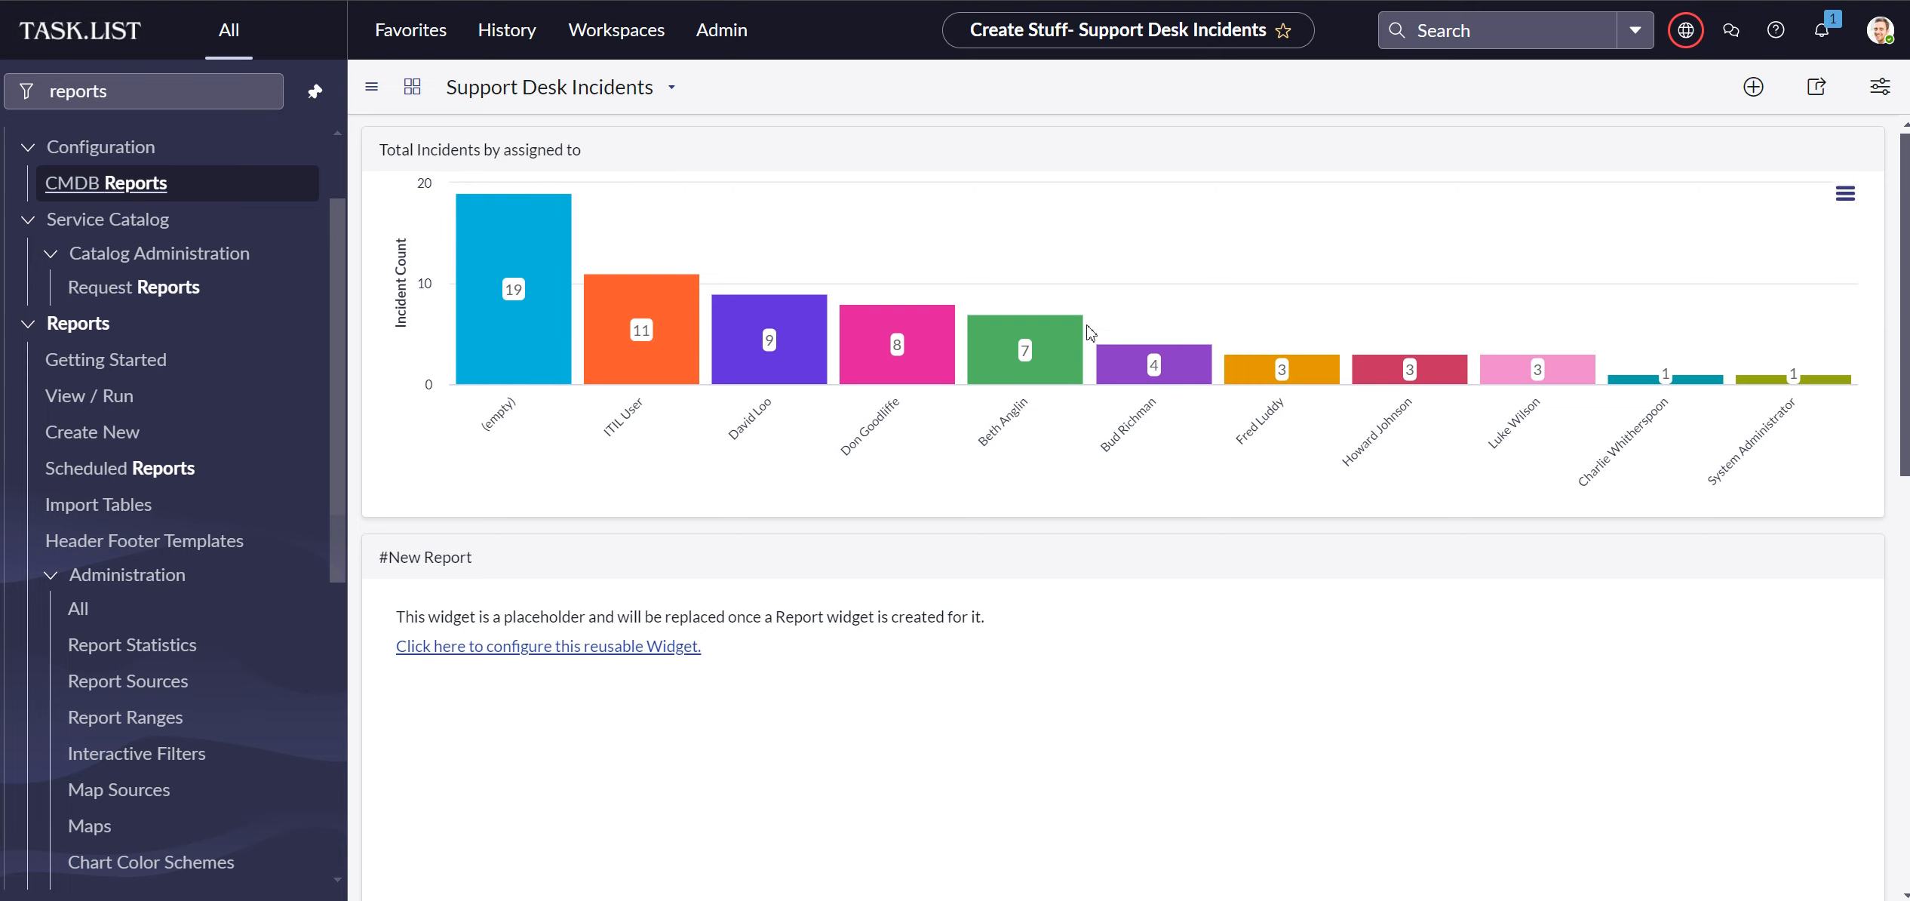
- Remove the placeholder #New Report widget from the Support Desk Incidents dashboard and finish widget editing
left_click(1753, 87)
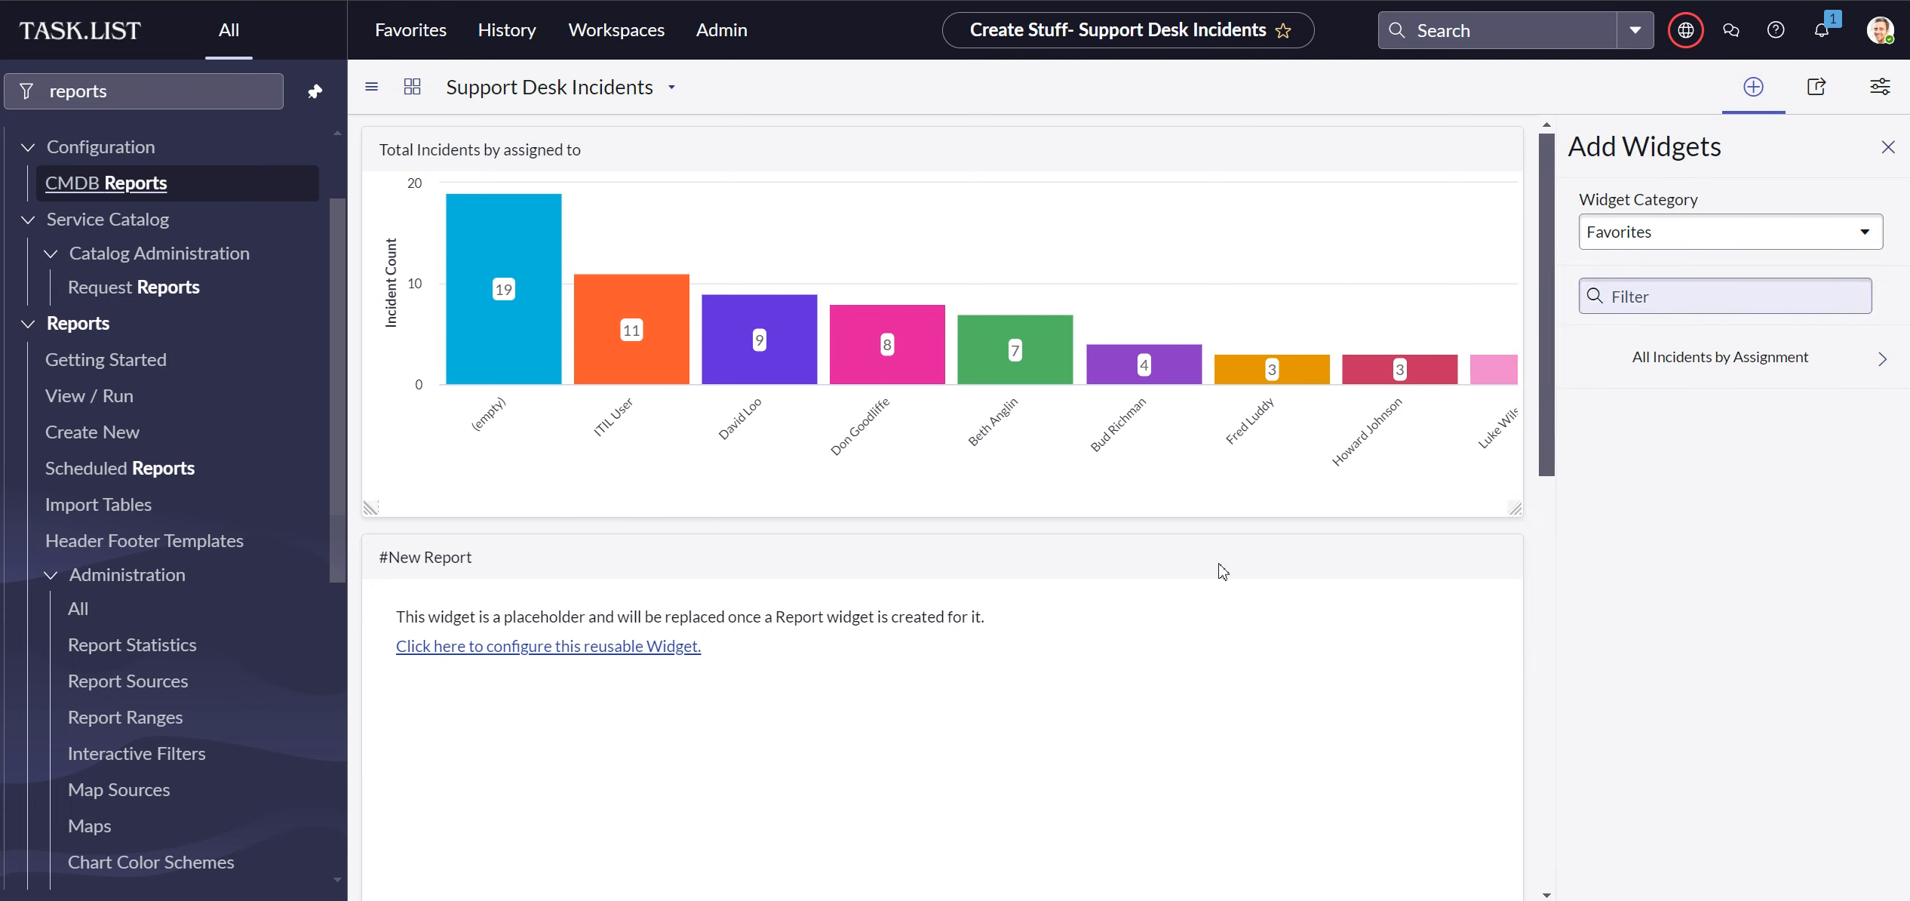
mouse_move(1490, 573)
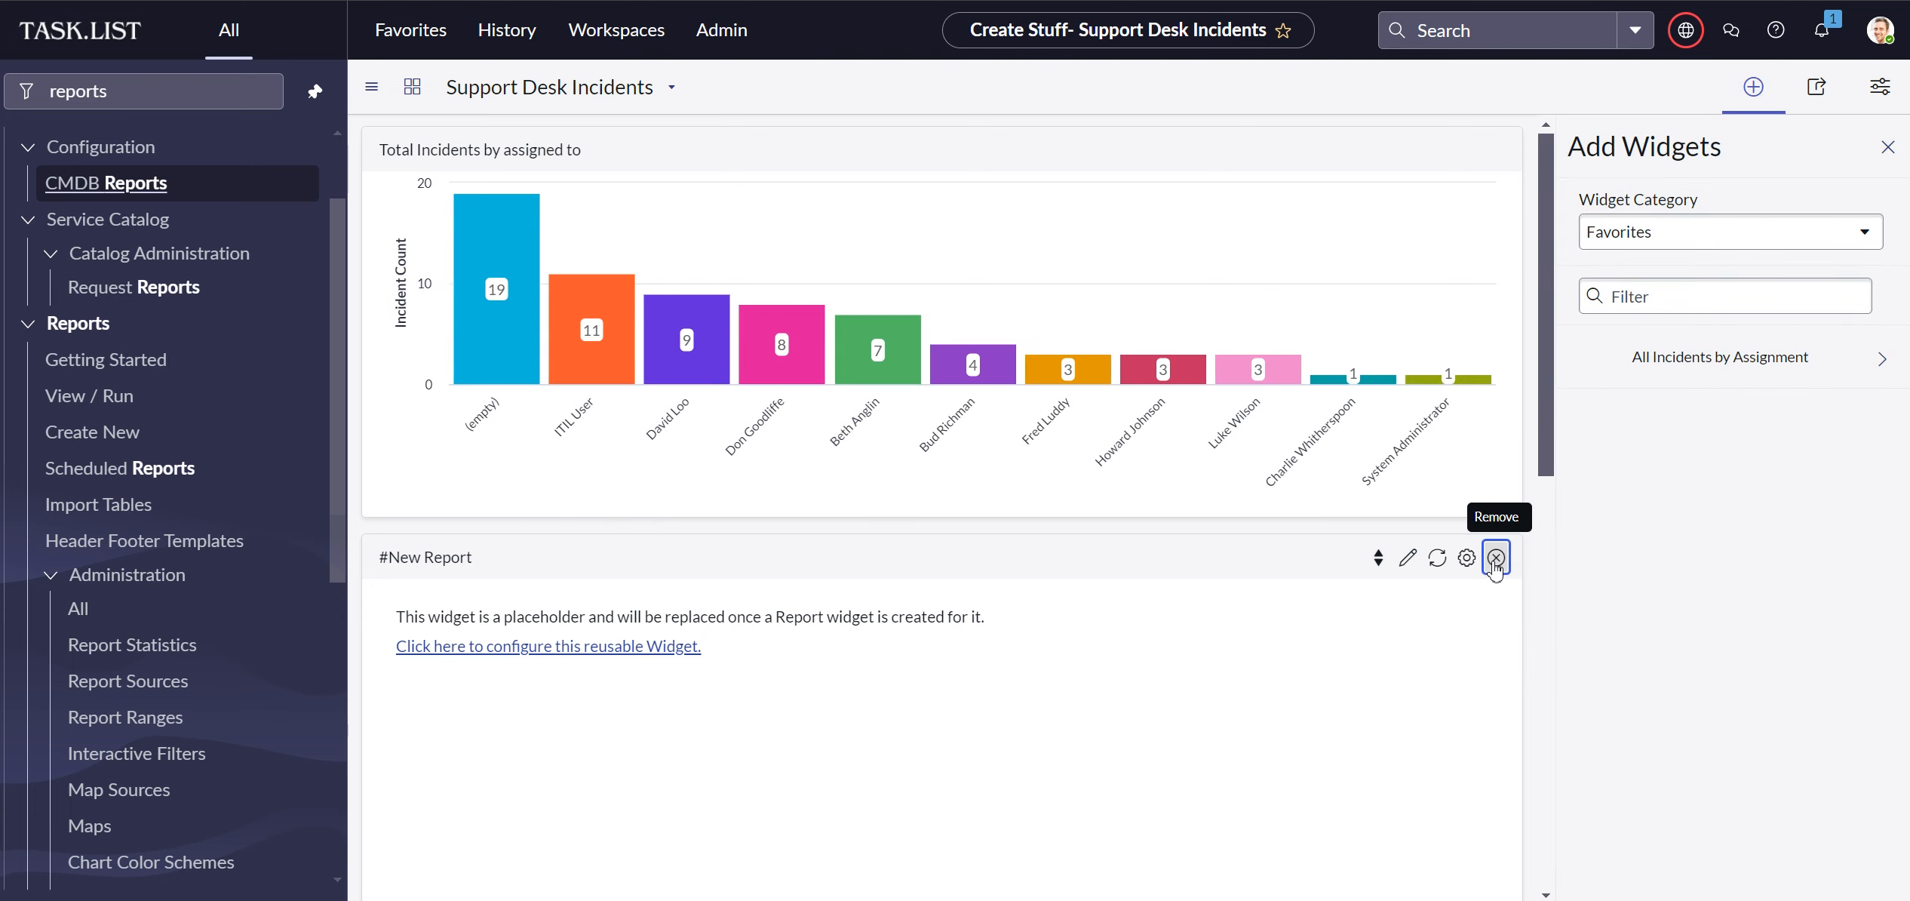
left_click(1491, 566)
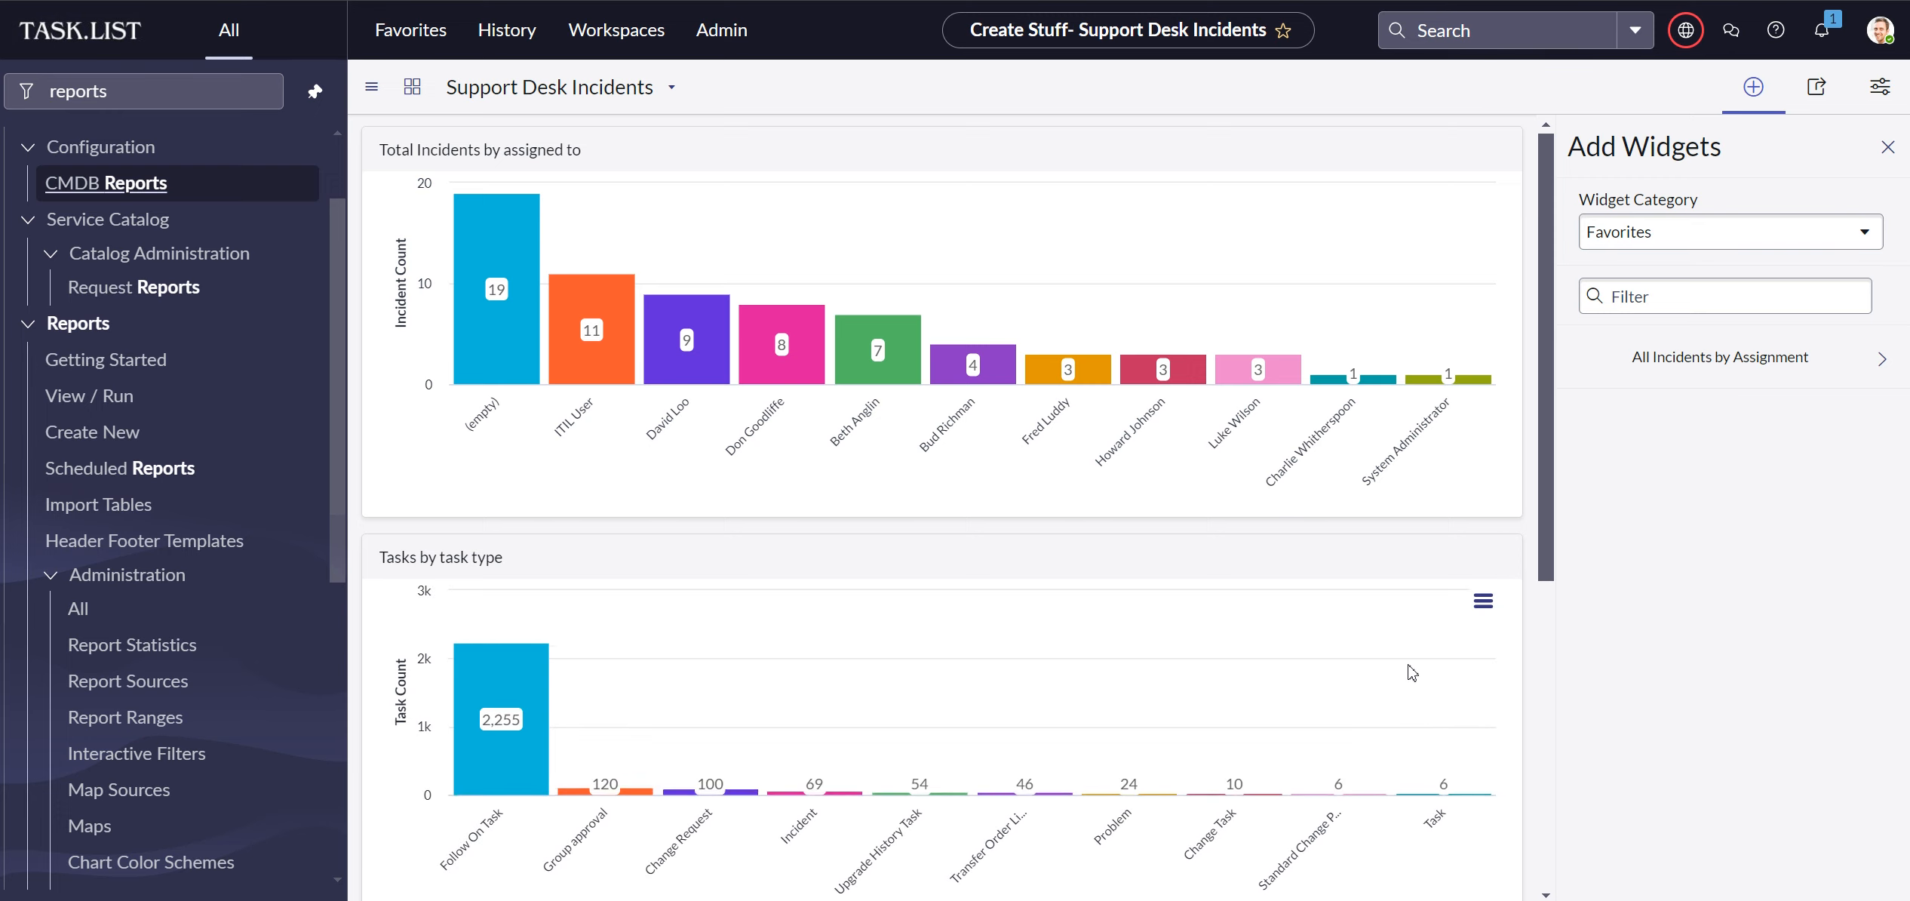
scroll(1410, 601, "down", 7)
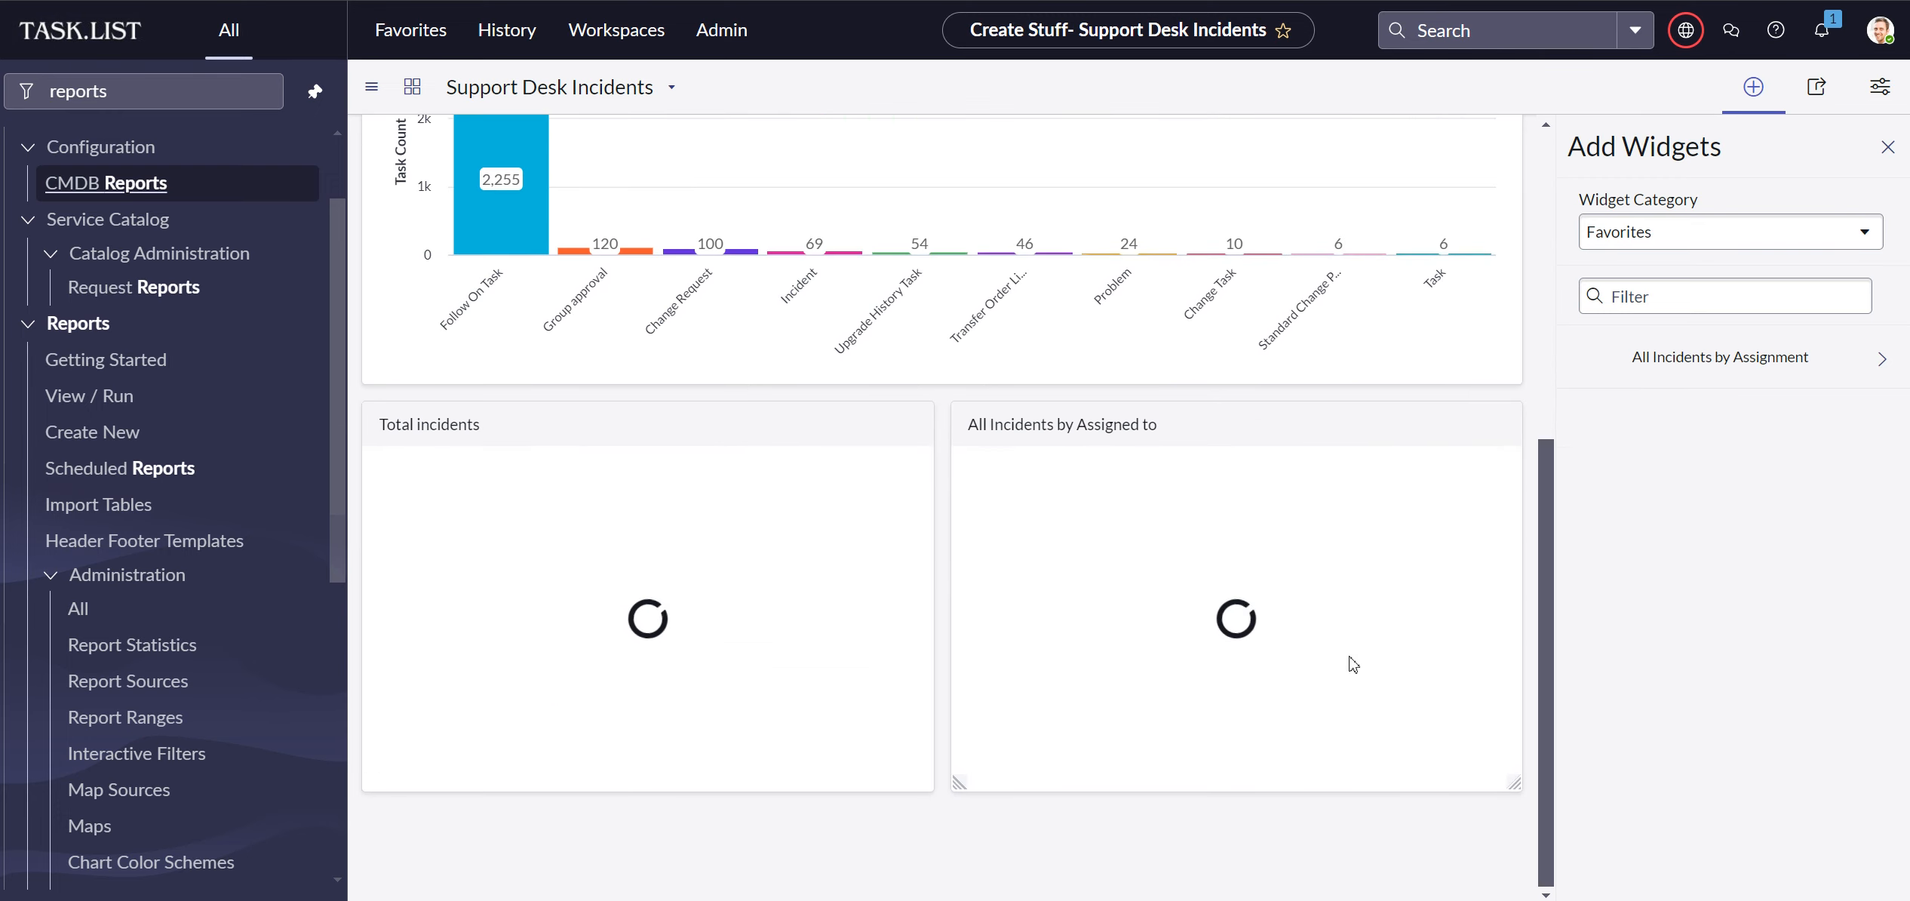
scroll(1350, 661, "up", 8)
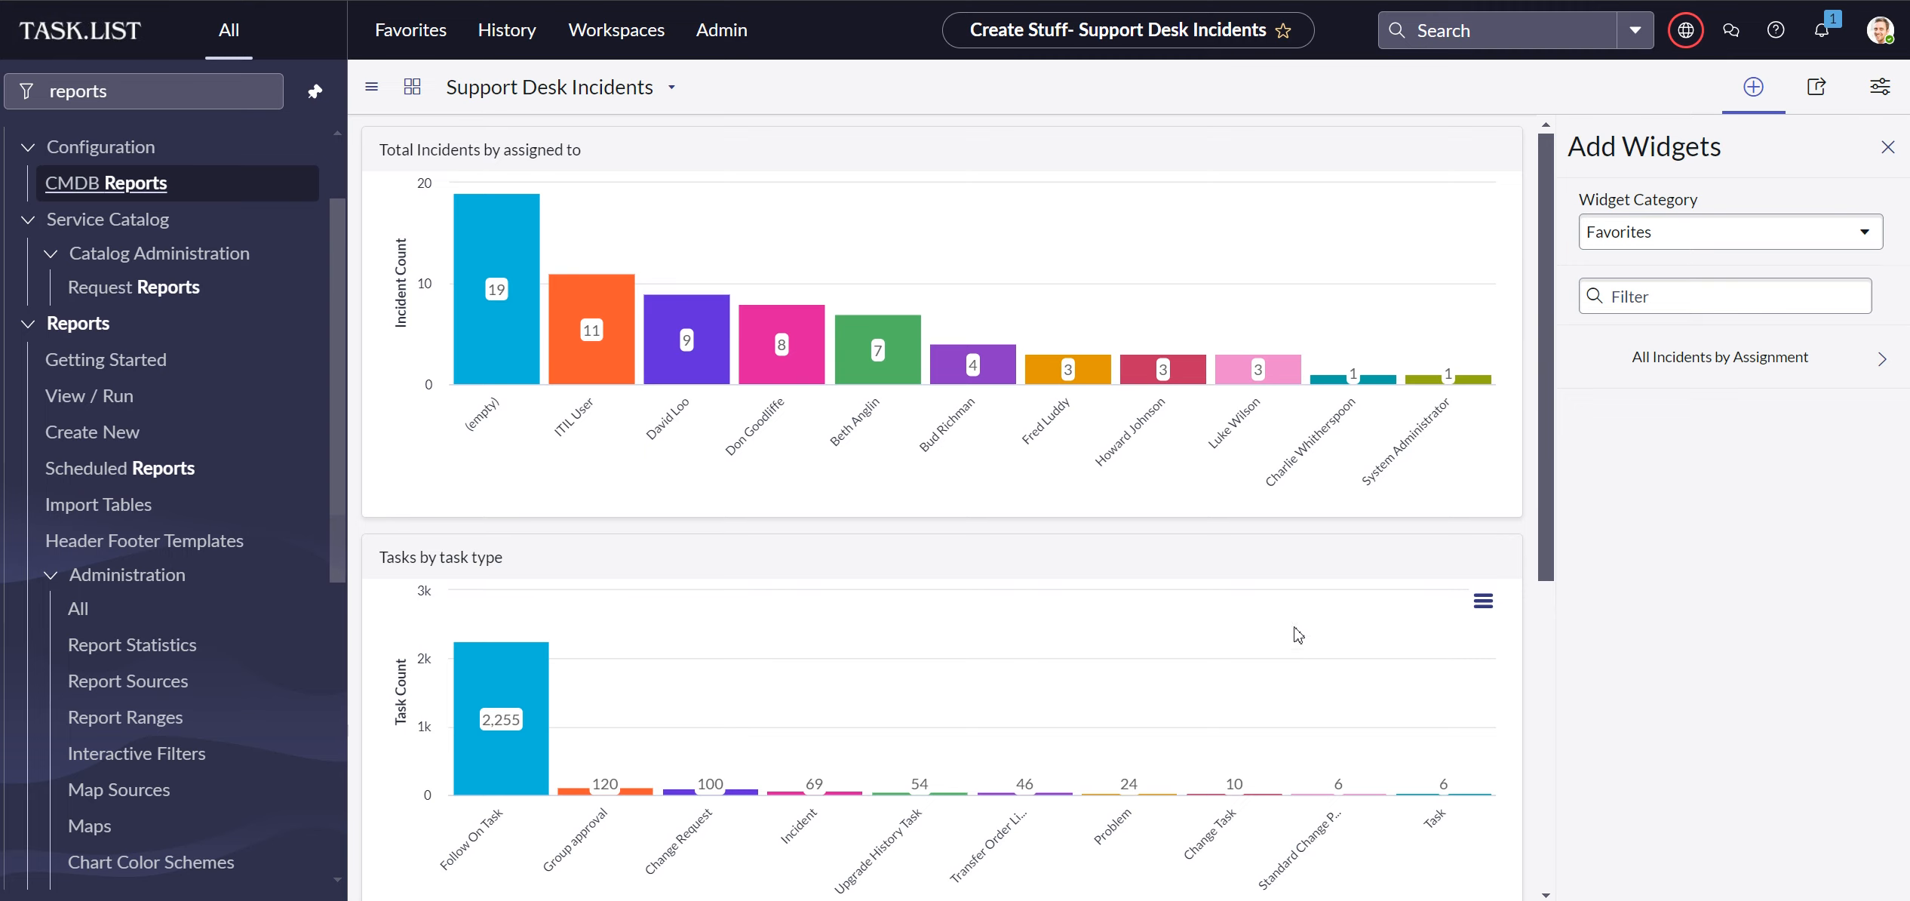
left_click(1888, 148)
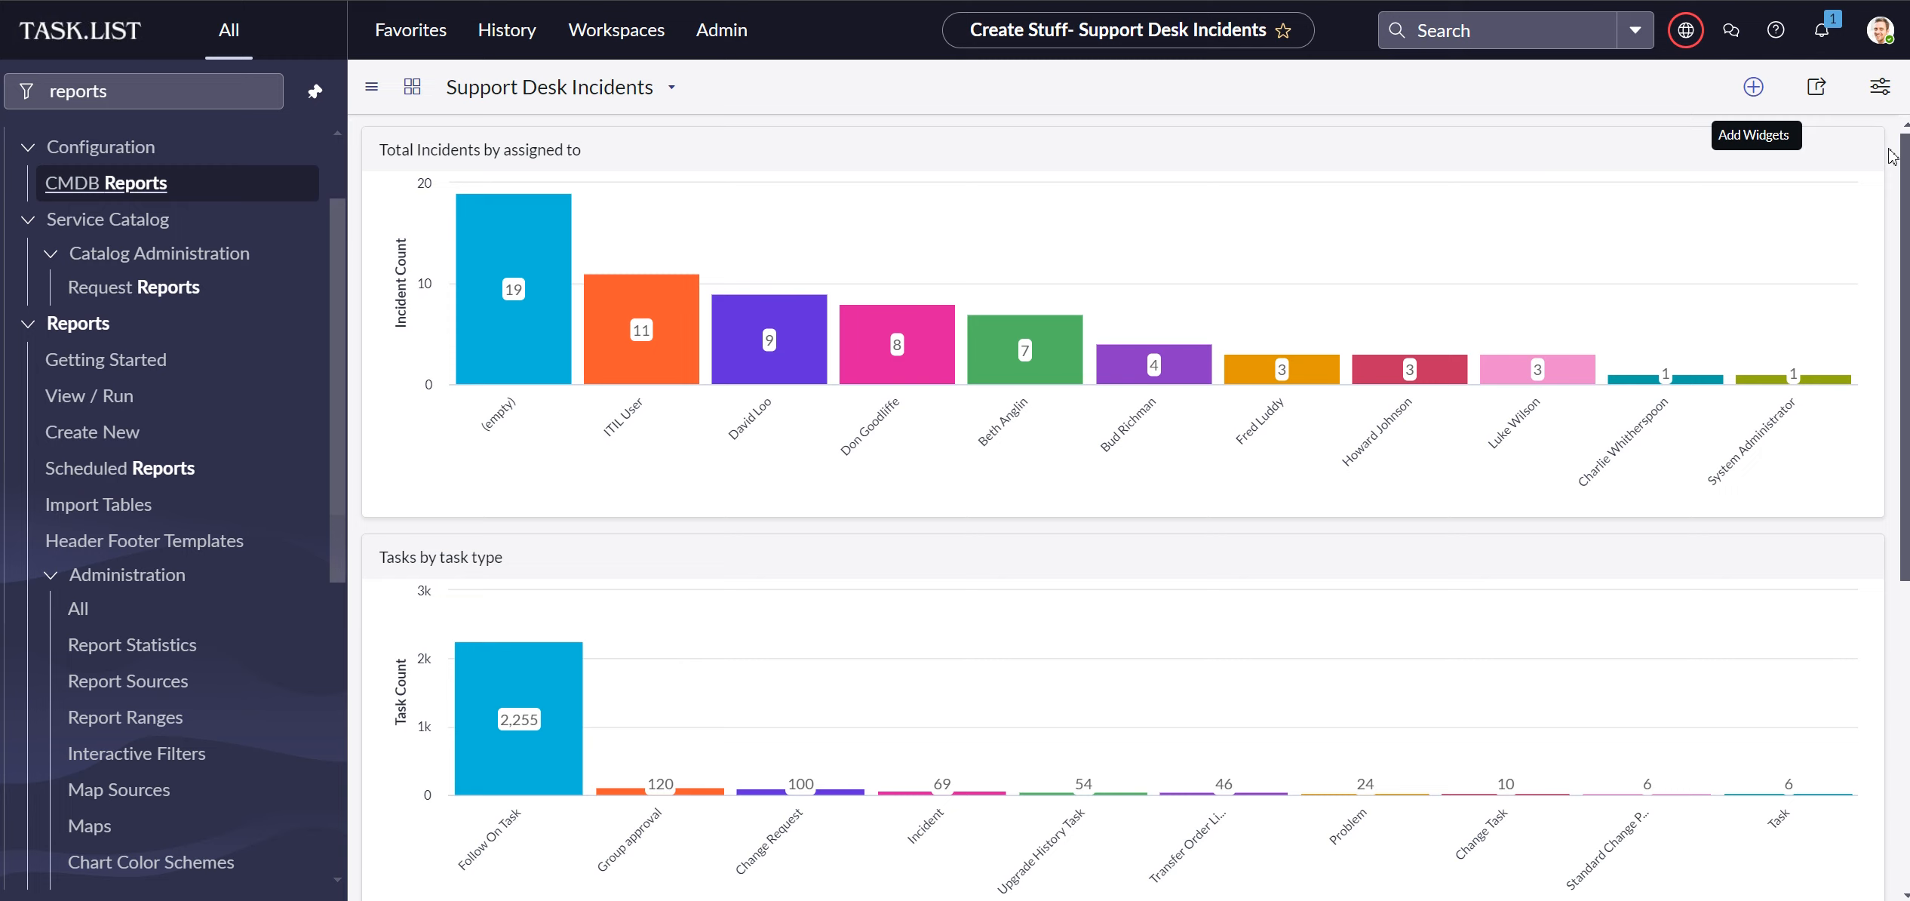